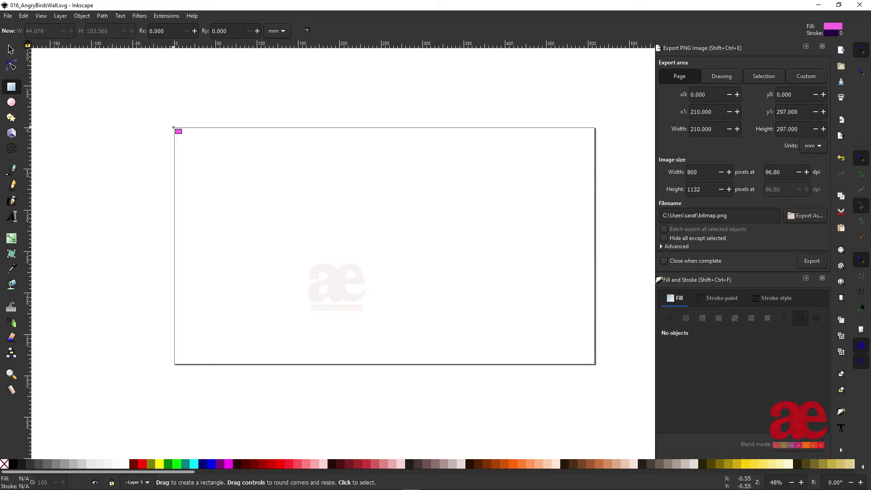
Step: Draw a large rectangle spanning most of the landscape page as the background
{"action": "left_click_drag", "start_coordinate": [173, 128], "coordinate": [596, 365]}
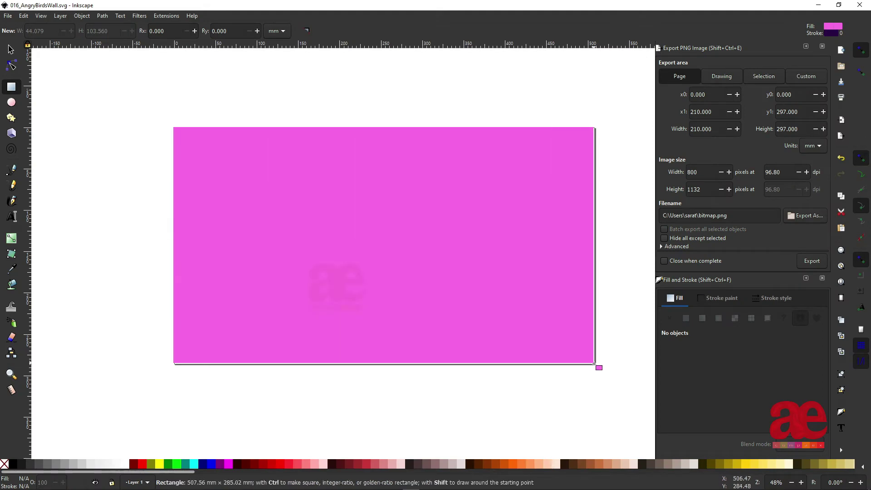
Step: Colour the background rectangle deep red and the overlapping rectangle dark green
{"action": "left_click", "coordinate": [806, 46]}
{"action": "left_click_drag", "start_coordinate": [665, 131], "coordinate": [660, 131]}
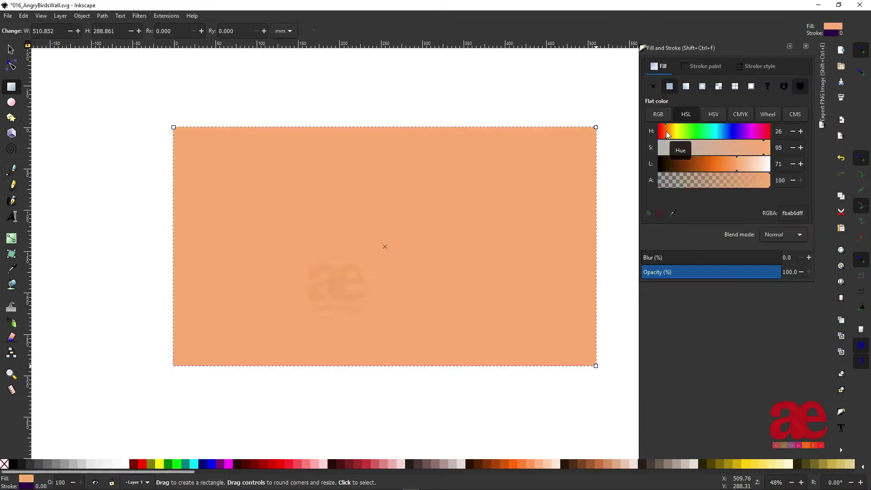
{"action": "mouse_move", "coordinate": [736, 164]}
{"action": "left_mouse_down"}
{"action": "mouse_move", "coordinate": [697, 171]}
{"action": "mouse_move", "coordinate": [709, 167]}
{"action": "left_mouse_up"}
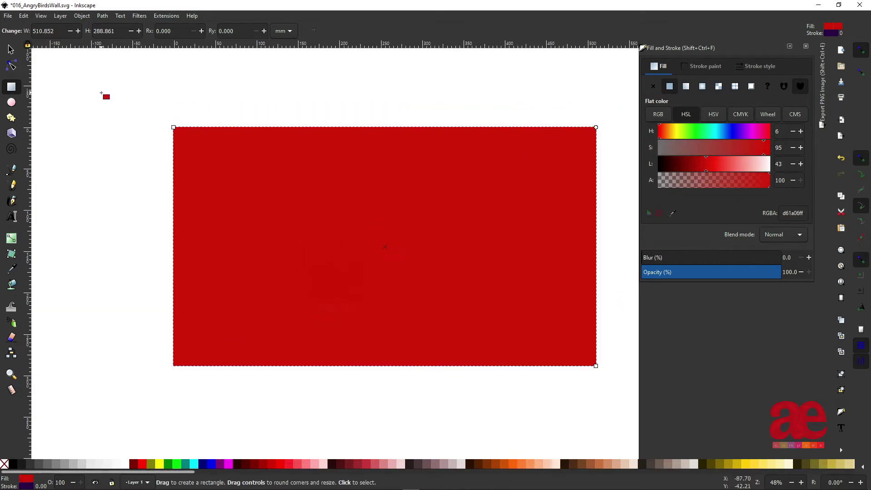
{"action": "key", "text": "s"}
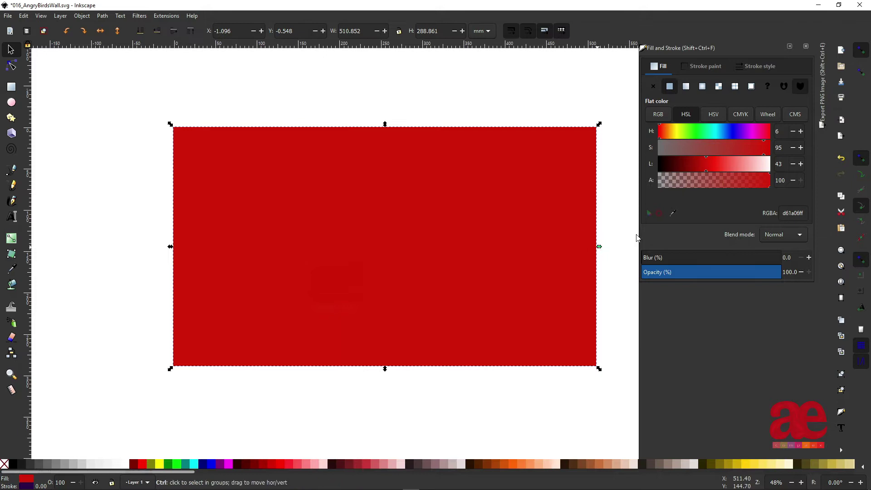
{"action": "left_click", "coordinate": [693, 132]}
{"action": "left_click_drag", "start_coordinate": [706, 164], "coordinate": [692, 163]}
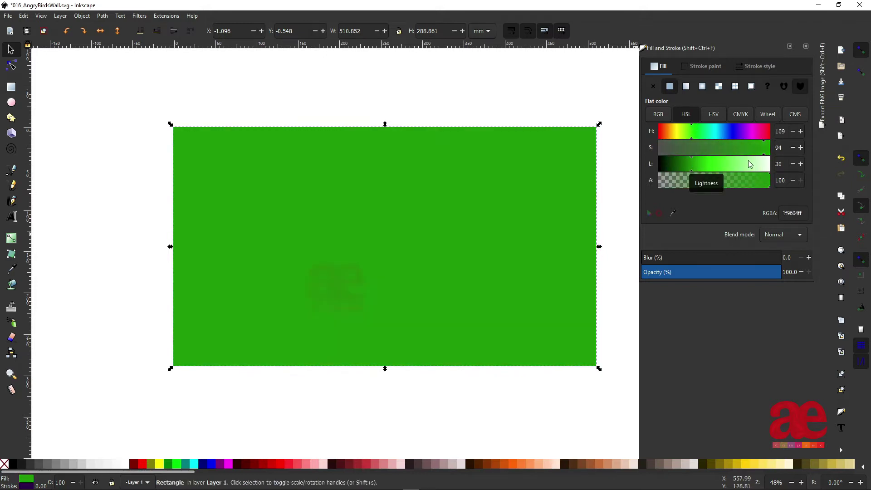
Step: Narrow and heighten the green rectangle, tilt it about 20 degrees, and centre it across the red
{"action": "left_click_drag", "start_coordinate": [599, 247], "coordinate": [348, 246]}
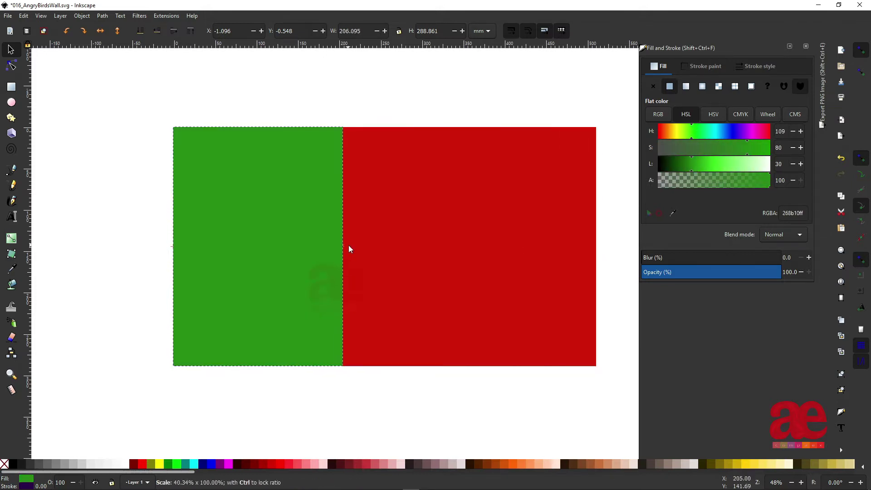
{"action": "left_click_drag", "start_coordinate": [260, 368], "coordinate": [272, 449]}
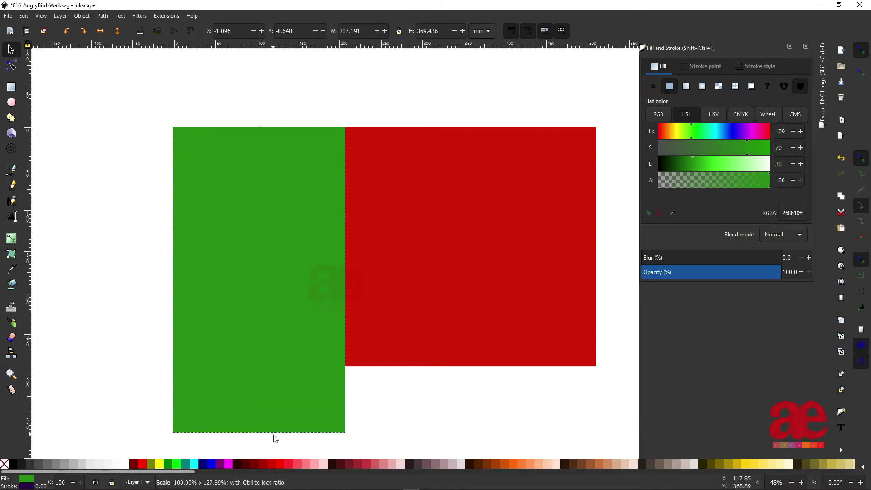
{"action": "left_click", "coordinate": [272, 442]}
{"action": "mouse_move", "coordinate": [346, 127]}
{"action": "left_mouse_down"}
{"action": "mouse_move", "coordinate": [396, 167]}
{"action": "mouse_move", "coordinate": [378, 135]}
{"action": "left_mouse_up"}
{"action": "left_click", "coordinate": [377, 135]}
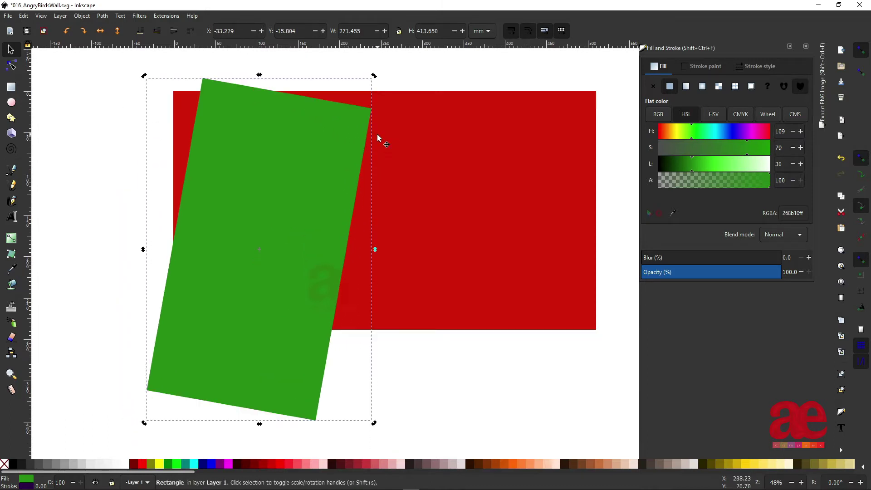
{"action": "left_click_drag", "start_coordinate": [292, 206], "coordinate": [414, 169]}
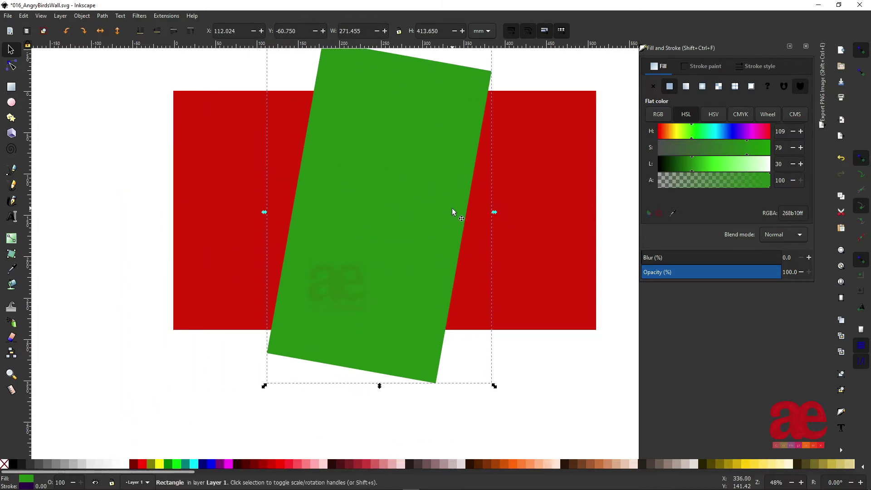
{"action": "left_click_drag", "start_coordinate": [453, 210], "coordinate": [385, 222]}
Step: Add a dark brown copy of the red rectangle on the right side, beneath the green strip
{"action": "left_click", "coordinate": [550, 238]}
{"action": "scroll", "coordinate": [550, 238], "scroll_direction": "up", "scroll_amount": 2}
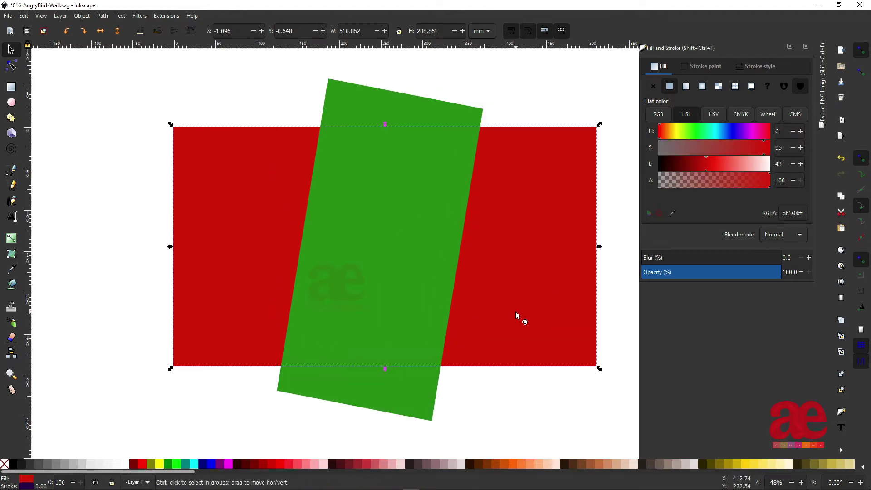
{"action": "key", "text": "ctrl+d"}
{"action": "key", "text": "Home"}
{"action": "left_click_drag", "start_coordinate": [175, 247], "coordinate": [353, 262]}
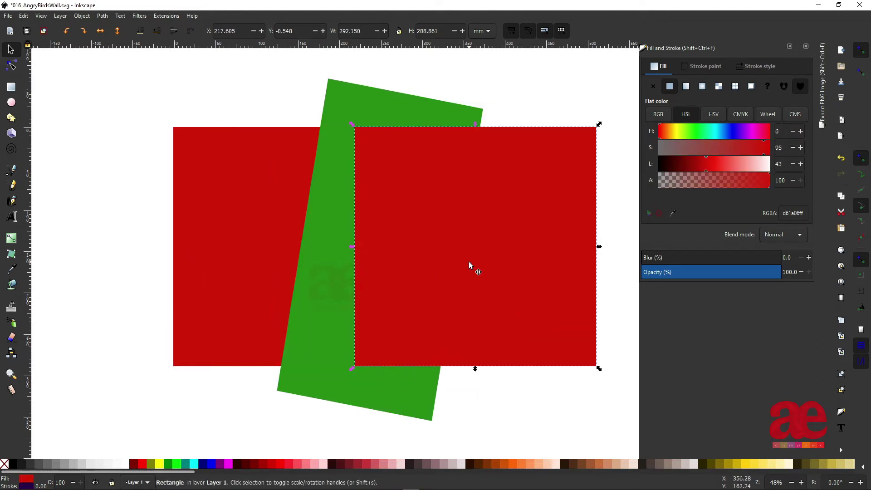
{"action": "left_click", "coordinate": [674, 163]}
{"action": "left_click", "coordinate": [686, 148]}
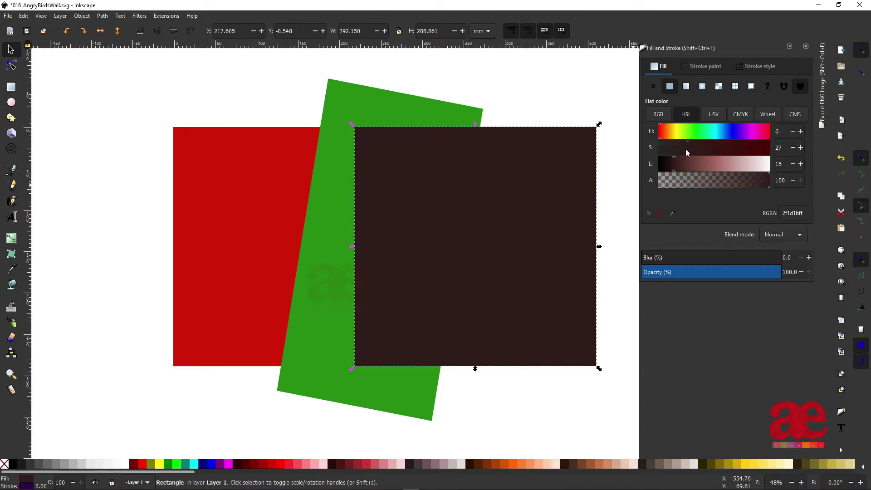
{"action": "key", "text": "Page_Down"}
Step: Trim the green strip to the red rectangle's bounds with Path > Intersection
{"action": "left_click", "coordinate": [228, 189]}
{"action": "key", "text": "ctrl+d"}
{"action": "key", "text": "Home"}
{"action": "left_click", "coordinate": [353, 107], "text": "shift"}
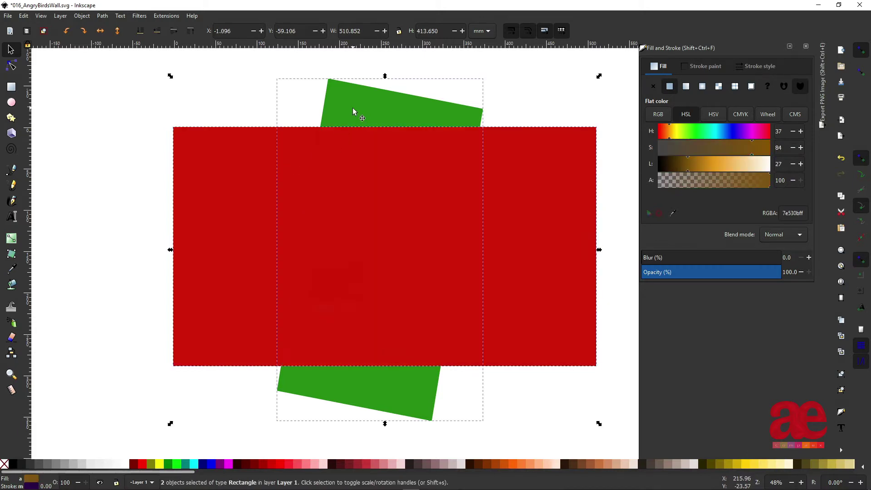
{"action": "key", "text": "ctrl+asterisk"}
{"action": "left_click", "coordinate": [272, 171]}
Step: Remove the outlines from the band shapes and save the document
{"action": "left_click", "coordinate": [706, 65]}
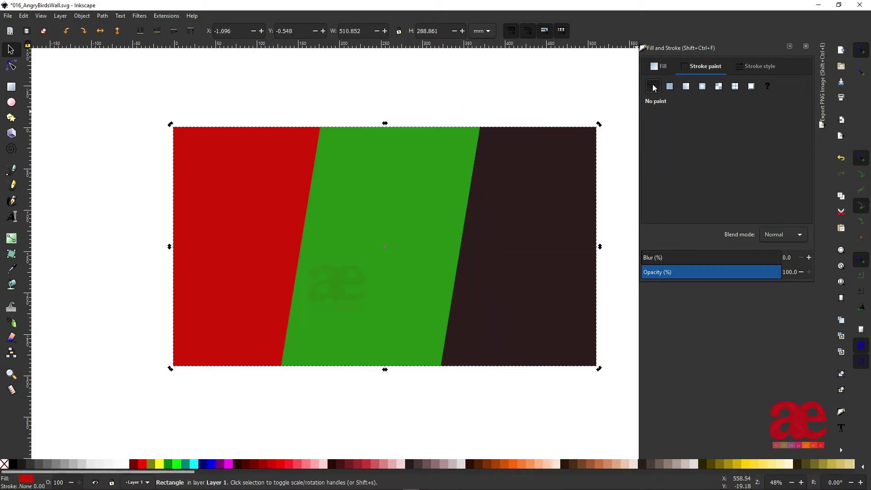
{"action": "key", "text": "Tab"}
{"action": "key", "text": "Tab"}
{"action": "left_click", "coordinate": [438, 418]}
{"action": "key", "text": "Tab"}
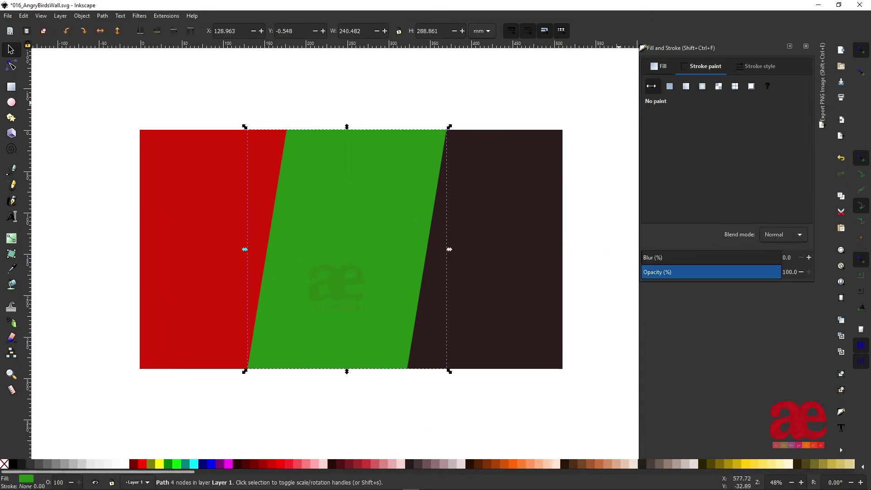
{"action": "key", "text": "Tab"}
{"action": "key", "text": "ctrl+s"}
{"action": "key", "text": "Escape"}
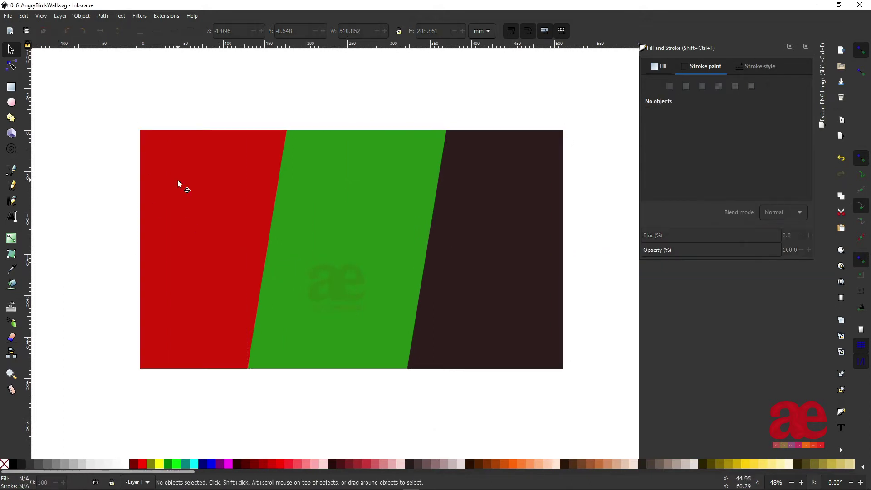
Step: Draw a 20 mm circle on the red band and move it lower
{"action": "key", "text": "e"}
{"action": "left_click_drag", "start_coordinate": [160, 191], "coordinate": [181, 215]}
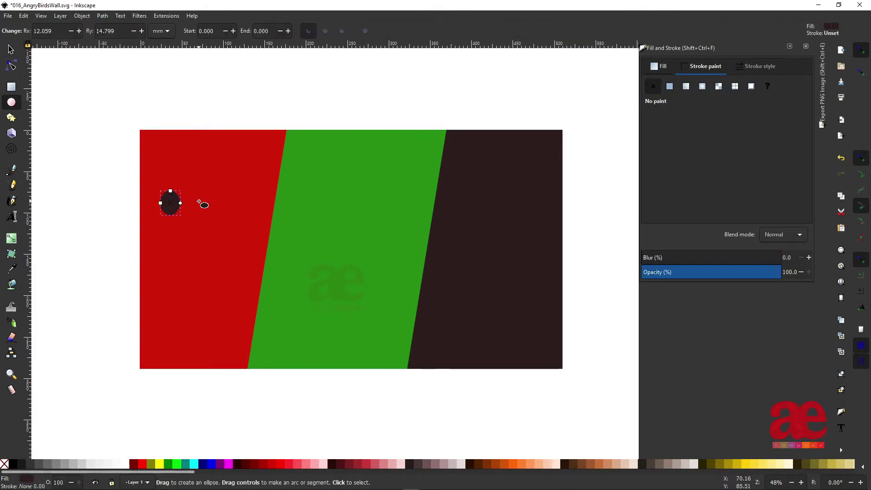
{"action": "key", "text": "s"}
{"action": "double_click", "coordinate": [372, 33]}
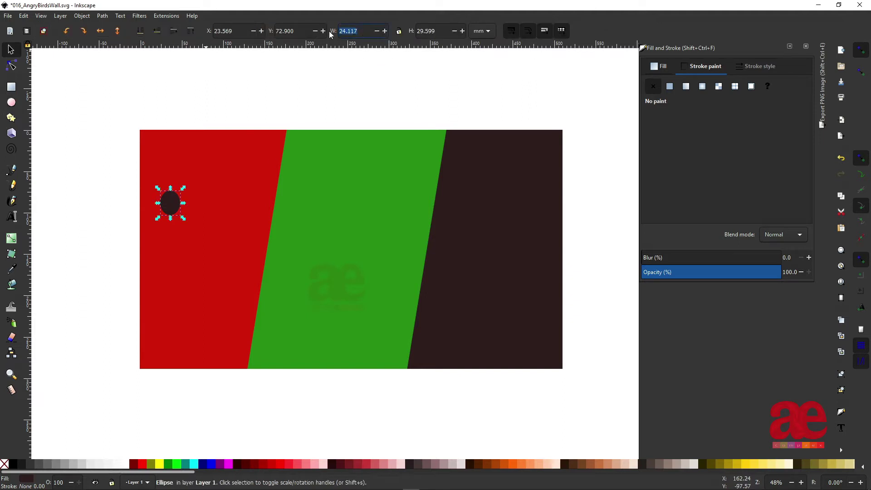
{"action": "key", "text": "Return"}
{"action": "scroll", "coordinate": [177, 230], "scroll_direction": "up", "scroll_amount": 2, "text": "ctrl"}
{"action": "scroll", "coordinate": [169, 206], "scroll_direction": "down", "scroll_amount": 1, "text": "ctrl"}
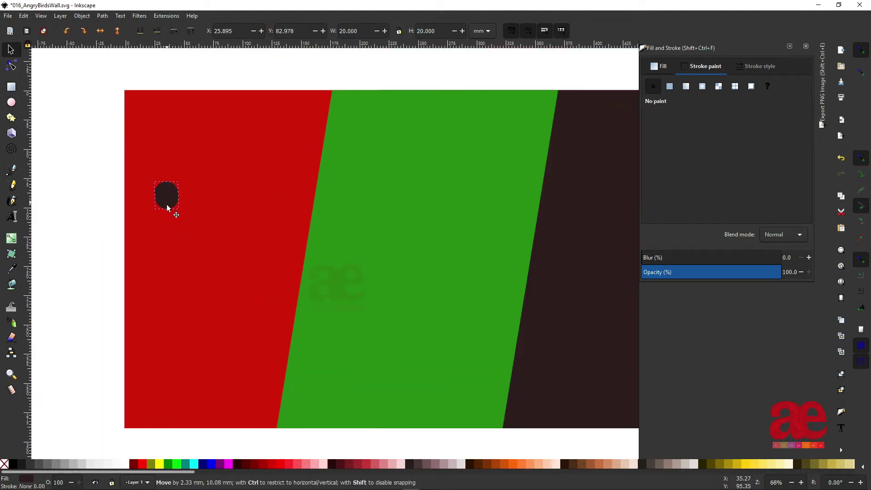
{"action": "mouse_move", "coordinate": [165, 194]}
{"action": "left_mouse_down"}
{"action": "mouse_move", "coordinate": [164, 211]}
{"action": "mouse_move", "coordinate": [175, 212]}
{"action": "left_mouse_up"}
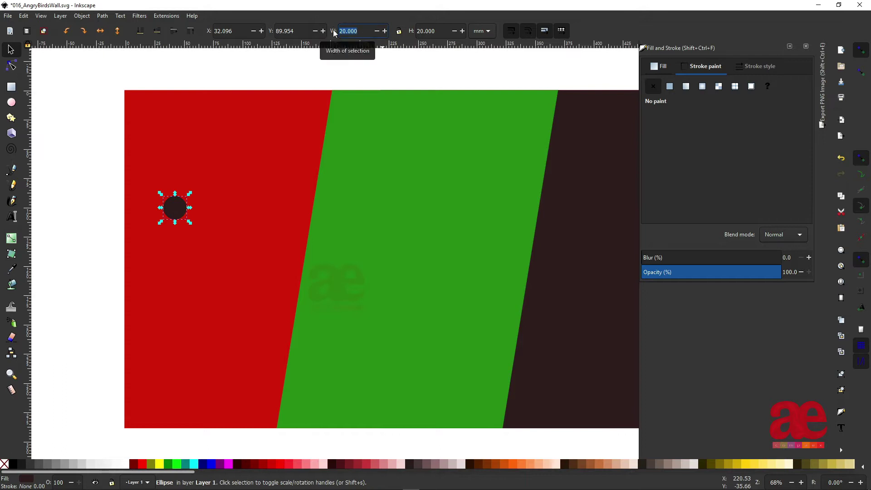
{"action": "key", "text": "Escape"}
{"action": "left_click", "coordinate": [176, 210]}
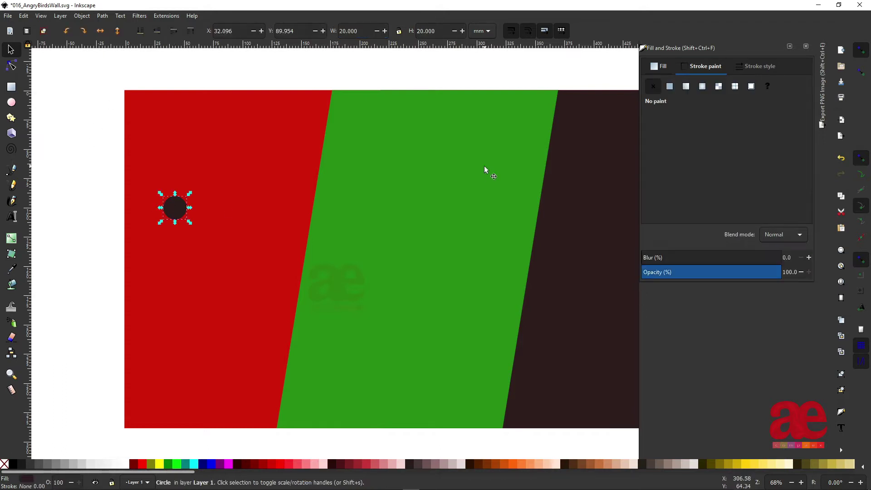
Step: Give the circle a white fill, a thin dark outline and an 18 mm width
{"action": "left_click", "coordinate": [670, 87]}
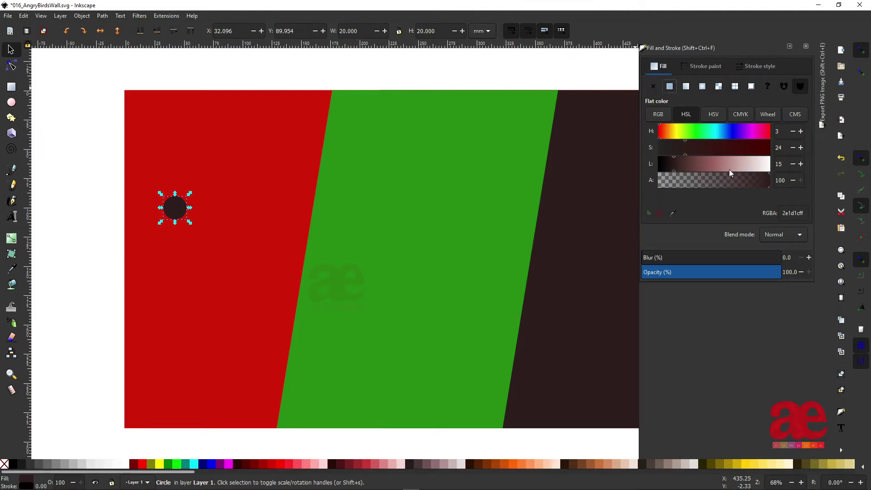
{"action": "left_click_drag", "start_coordinate": [730, 173], "coordinate": [770, 173]}
{"action": "left_click", "coordinate": [703, 65]}
{"action": "left_click", "coordinate": [756, 65]}
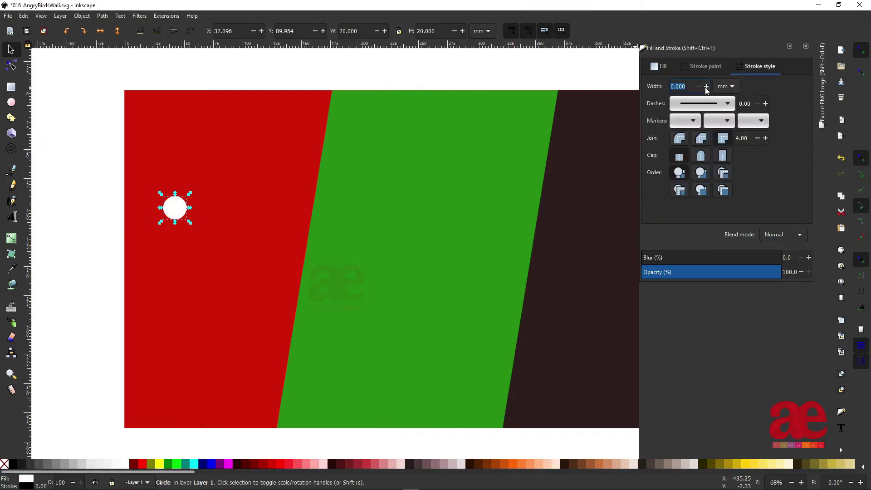
{"action": "left_click", "coordinate": [706, 87]}
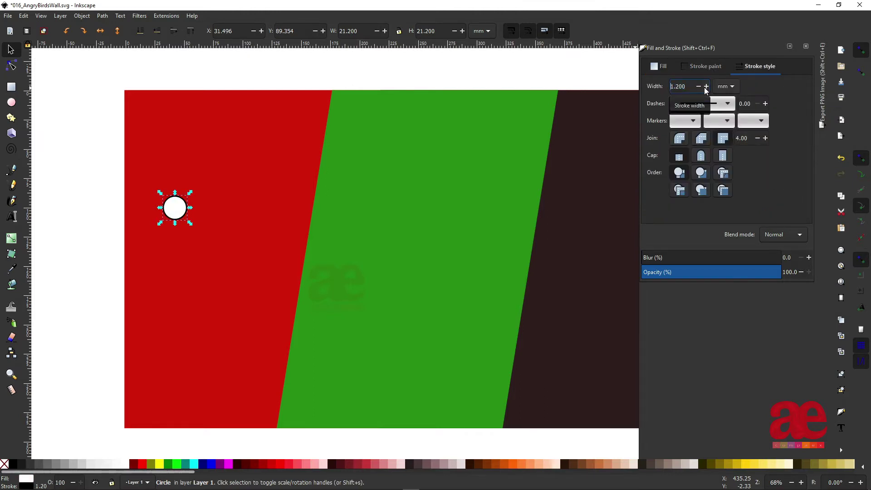
{"action": "triple_click", "coordinate": [348, 31]}
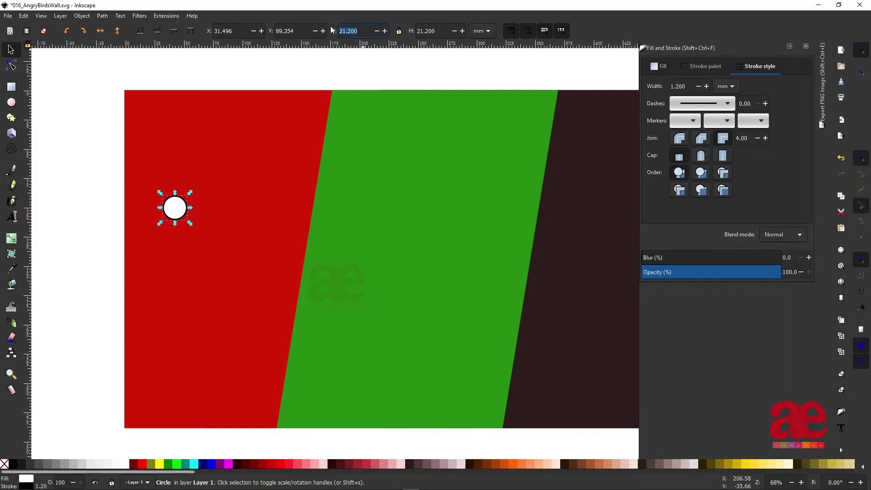
{"action": "type", "text": "18"}
{"action": "key", "text": "Tab"}
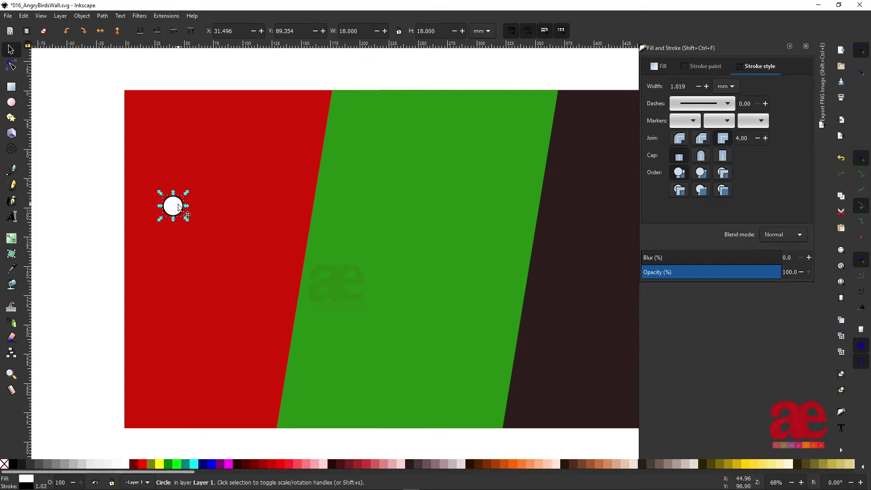
Step: Place a copy of the circle on the green band, then stretch and tilt the original eye
{"action": "key", "text": "ctrl+d"}
{"action": "left_click_drag", "start_coordinate": [174, 210], "coordinate": [385, 210]}
{"action": "scroll", "coordinate": [163, 209], "scroll_direction": "up", "scroll_amount": 4, "text": "ctrl"}
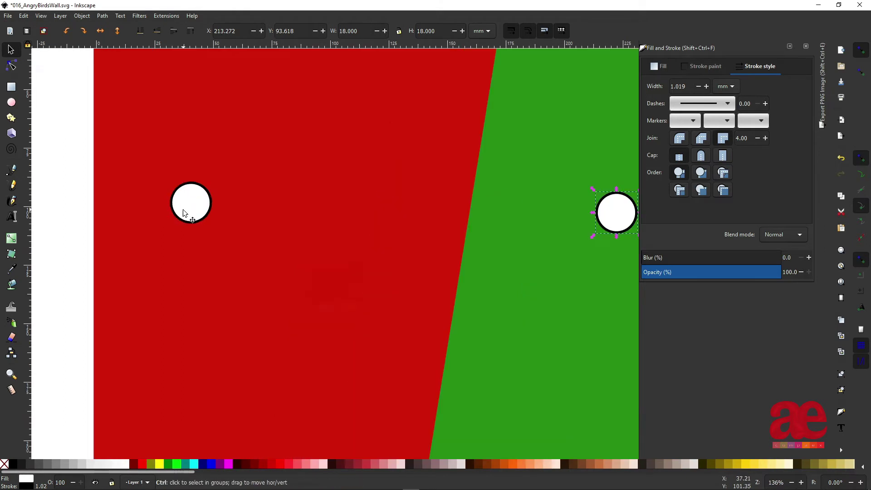
{"action": "left_click", "coordinate": [232, 191]}
{"action": "left_click", "coordinate": [220, 168]}
{"action": "left_click_drag", "start_coordinate": [198, 151], "coordinate": [250, 151]}
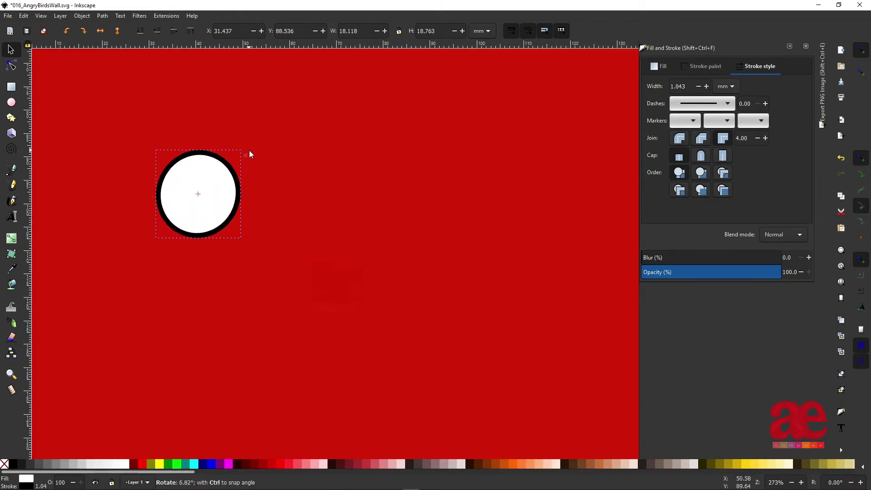
{"action": "scroll", "coordinate": [242, 201], "scroll_direction": "down", "scroll_amount": 2, "text": "ctrl"}
Step: Duplicate the eye and position the second eye to the right of the first
{"action": "key", "text": "ctrl+d"}
{"action": "left_click_drag", "start_coordinate": [231, 191], "coordinate": [334, 187]}
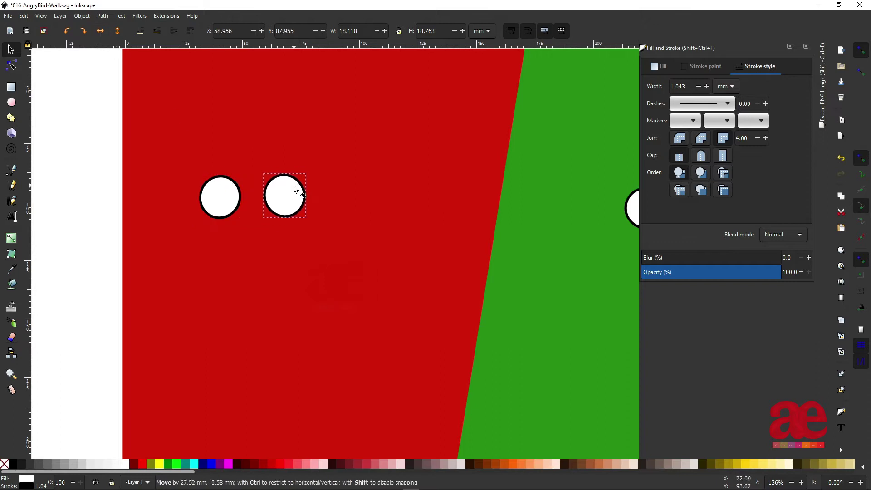
{"action": "scroll", "coordinate": [334, 218], "scroll_direction": "down", "scroll_amount": 2, "text": "ctrl"}
{"action": "scroll", "coordinate": [334, 245], "scroll_direction": "up", "scroll_amount": 2, "text": "ctrl"}
{"action": "scroll", "coordinate": [272, 238], "scroll_direction": "down", "scroll_amount": 2}
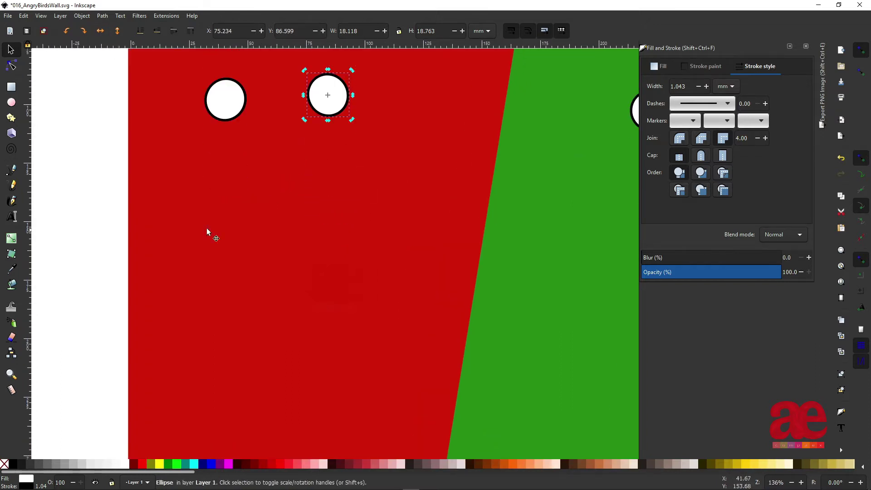
{"action": "left_click_drag", "start_coordinate": [340, 90], "coordinate": [363, 89]}
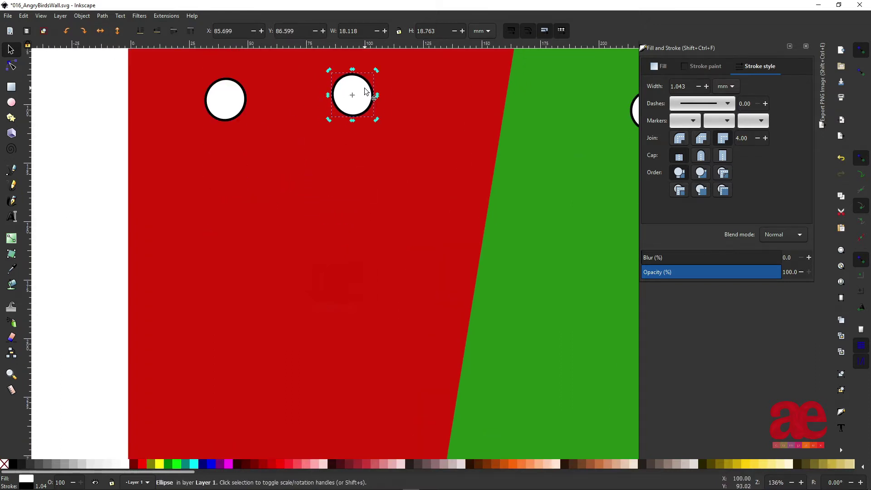
{"action": "left_click", "coordinate": [363, 127]}
Step: Draw a closed, curved beak outline with the Pen tool and adjust its nodes
{"action": "key", "text": "b"}
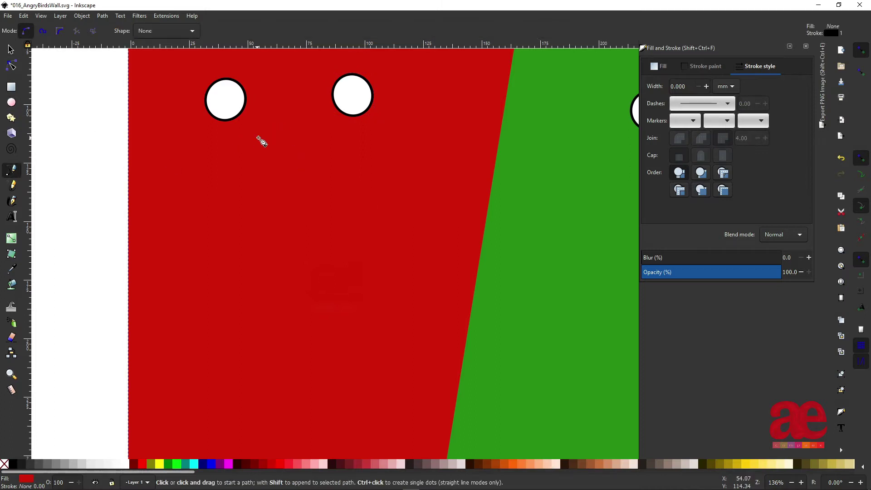
{"action": "left_click", "coordinate": [253, 146]}
{"action": "left_click", "coordinate": [284, 124]}
{"action": "left_click", "coordinate": [335, 146]}
{"action": "left_click_drag", "start_coordinate": [301, 161], "coordinate": [248, 148]}
{"action": "left_click", "coordinate": [254, 147]}
{"action": "key", "text": "n"}
{"action": "left_click_drag", "start_coordinate": [284, 123], "coordinate": [292, 125]}
{"action": "left_click_drag", "start_coordinate": [301, 162], "coordinate": [293, 169]}
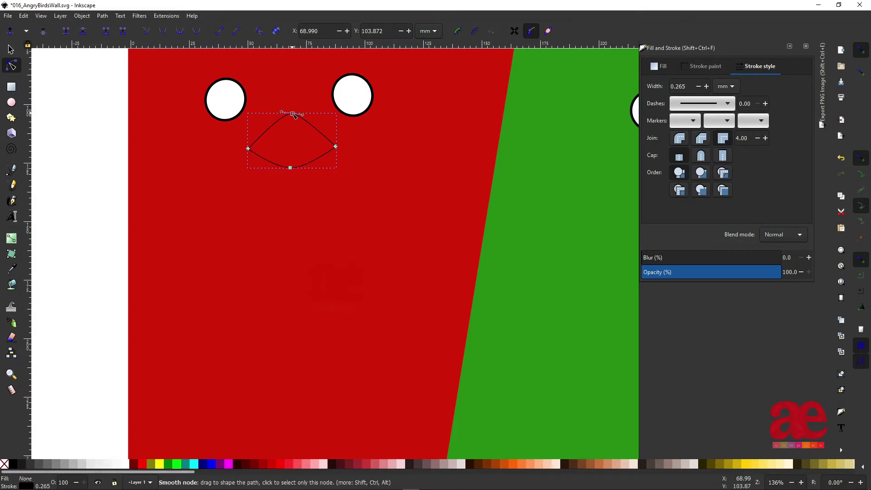
{"action": "key", "text": "s"}
Step: Give the beak a flat yellow fill
{"action": "left_click", "coordinate": [704, 66]}
{"action": "left_click", "coordinate": [664, 73]}
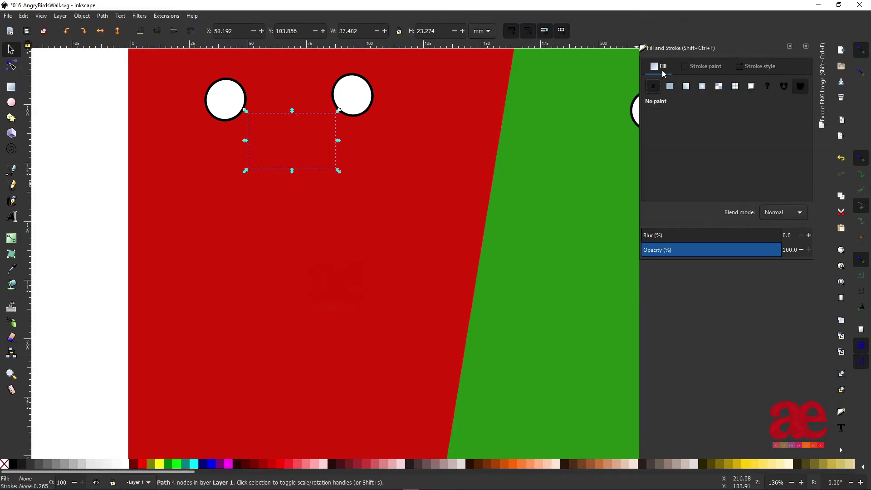
{"action": "left_click", "coordinate": [670, 87]}
{"action": "left_click", "coordinate": [675, 134]}
{"action": "left_click", "coordinate": [749, 148]}
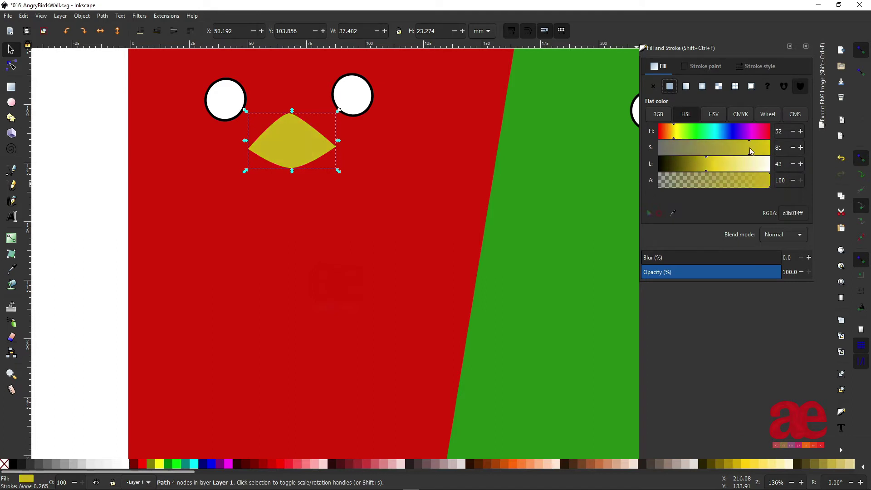
{"action": "left_click_drag", "start_coordinate": [702, 164], "coordinate": [719, 164]}
{"action": "scroll", "coordinate": [292, 143], "scroll_direction": "up", "scroll_amount": 1, "text": "ctrl"}
Step: Refine the beak by nudging its top point and deleting the bottom node, then move it below the eyes
{"action": "key", "text": "n"}
{"action": "left_click_drag", "start_coordinate": [291, 101], "coordinate": [293, 102]}
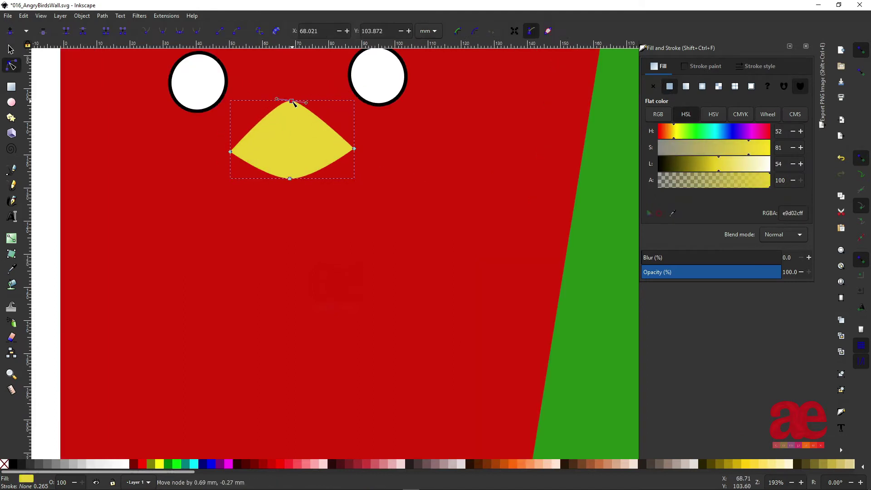
{"action": "left_click", "coordinate": [290, 179]}
{"action": "key", "text": "Delete"}
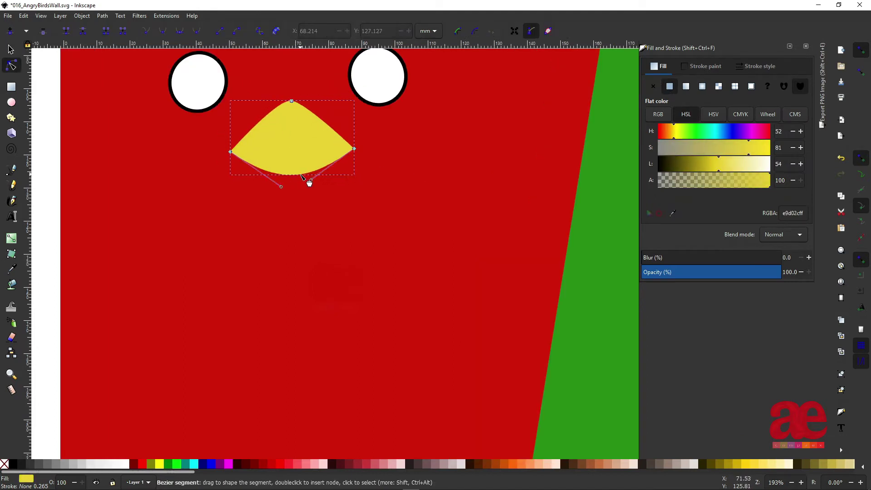
{"action": "key", "text": "s"}
{"action": "left_click_drag", "start_coordinate": [296, 136], "coordinate": [296, 162]}
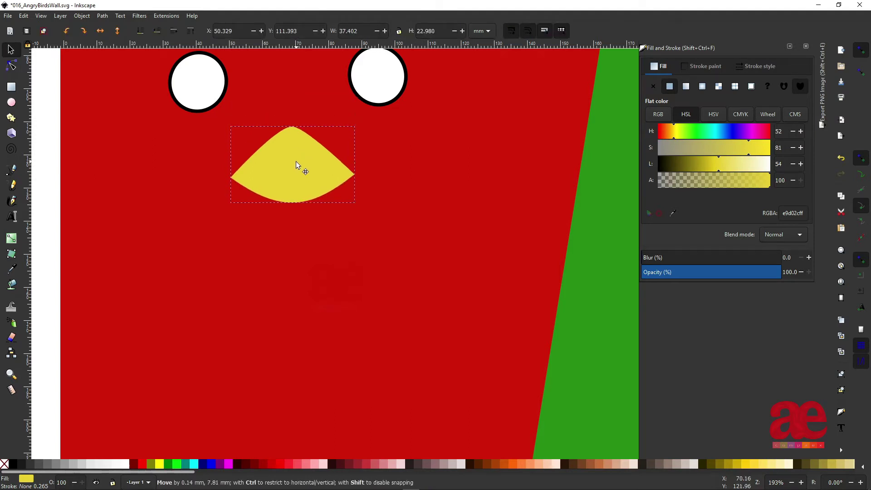
{"action": "scroll", "coordinate": [311, 192], "scroll_direction": "down", "scroll_amount": 2, "text": "ctrl"}
{"action": "scroll", "coordinate": [311, 193], "scroll_direction": "up", "scroll_amount": 4}
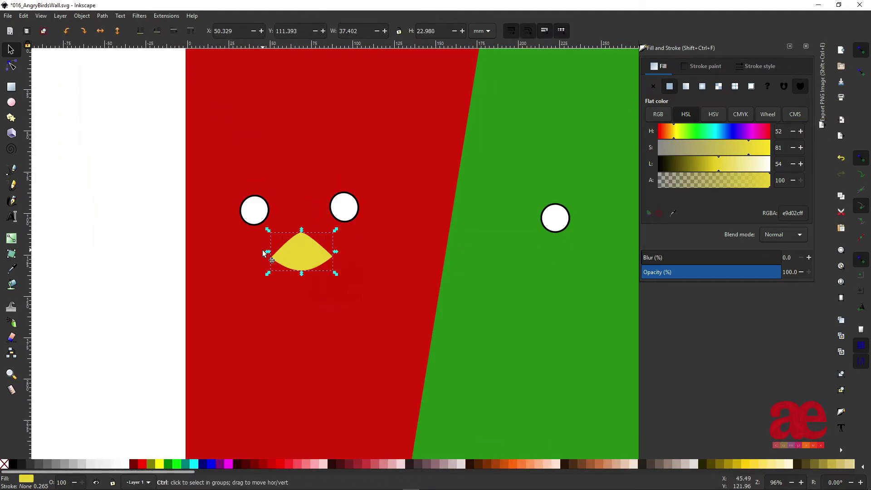
{"action": "scroll", "coordinate": [263, 284], "scroll_direction": "up", "scroll_amount": 2, "text": "ctrl"}
Step: Draw a wide rectangle directly below the beak and send it behind the beak
{"action": "key", "text": "r"}
{"action": "left_click_drag", "start_coordinate": [247, 238], "coordinate": [479, 313]}
{"action": "key", "text": "s"}
{"action": "left_click_drag", "start_coordinate": [431, 293], "coordinate": [430, 283]}
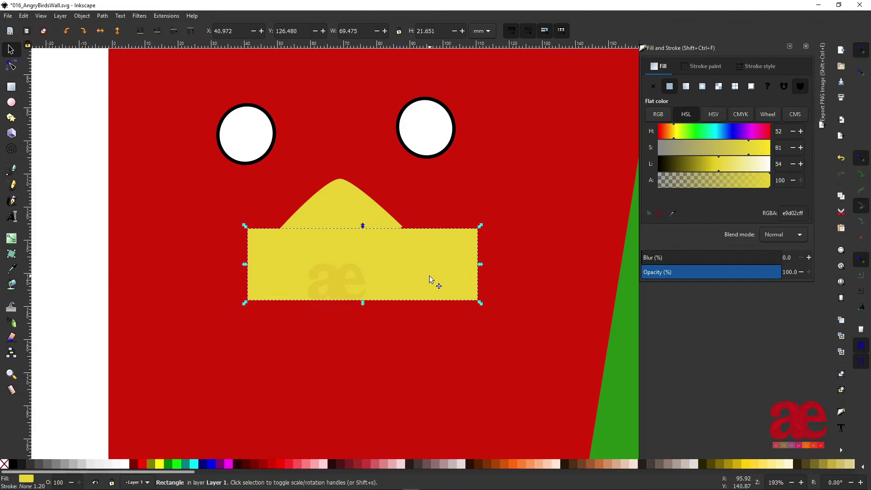
{"action": "key", "text": "End"}
{"action": "left_click", "coordinate": [359, 207]}
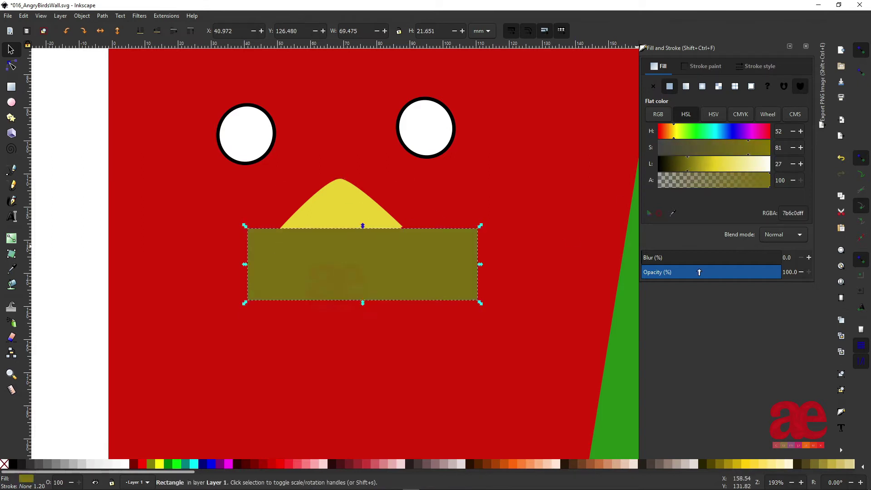
{"action": "scroll", "coordinate": [354, 213], "scroll_direction": "up", "scroll_amount": 2, "text": "ctrl"}
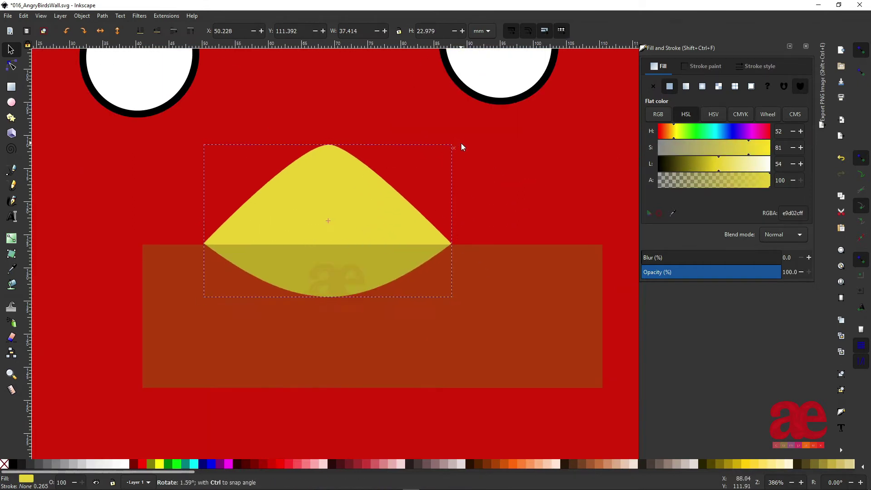
Step: Make the rectangle a fully opaque, saturated light orange
{"action": "left_click", "coordinate": [382, 349]}
{"action": "key", "text": "ctrl+z"}
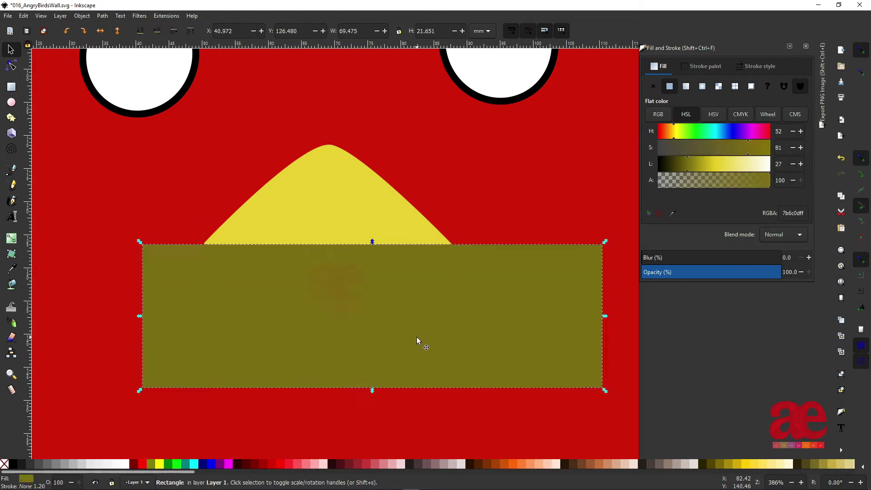
{"action": "left_click", "coordinate": [705, 164]}
{"action": "left_click", "coordinate": [757, 147]}
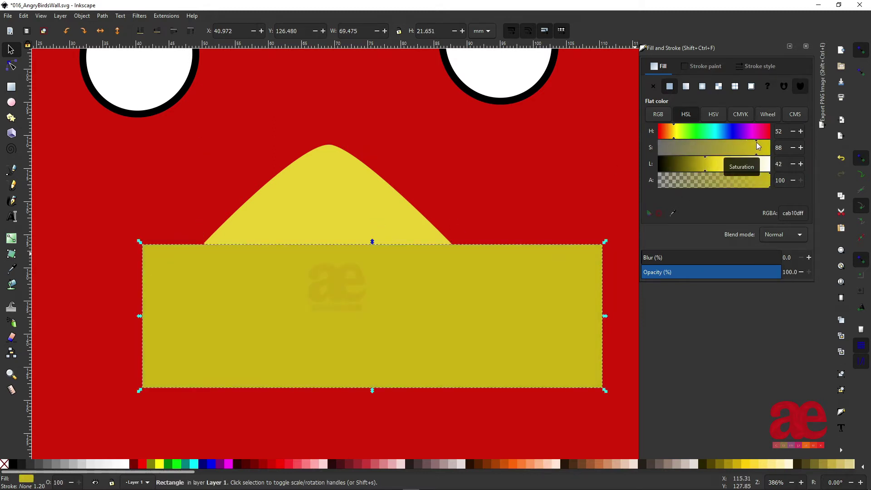
{"action": "left_click", "coordinate": [674, 133]}
{"action": "left_click", "coordinate": [672, 132]}
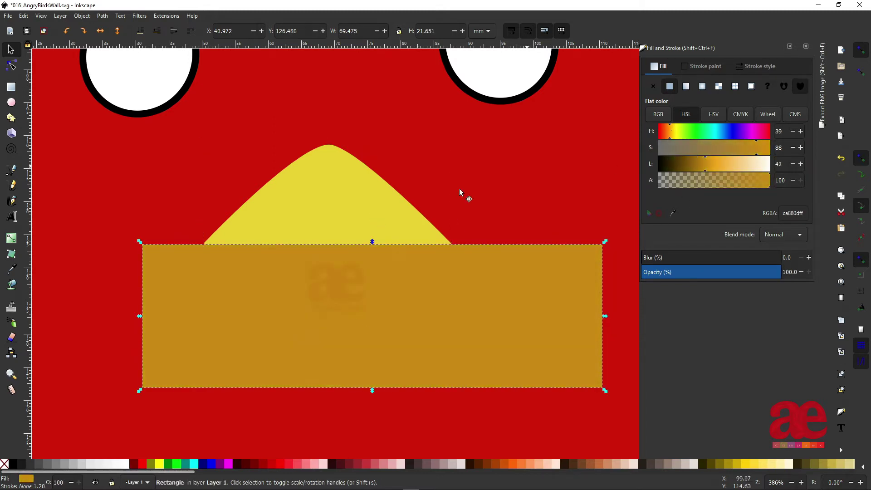
{"action": "left_click", "coordinate": [722, 166]}
Step: Apply the rectangle's orange colour to the beak with the Dropper
{"action": "left_click", "coordinate": [346, 230]}
{"action": "key", "text": "d"}
{"action": "left_click", "coordinate": [388, 277]}
{"action": "key", "text": "s"}
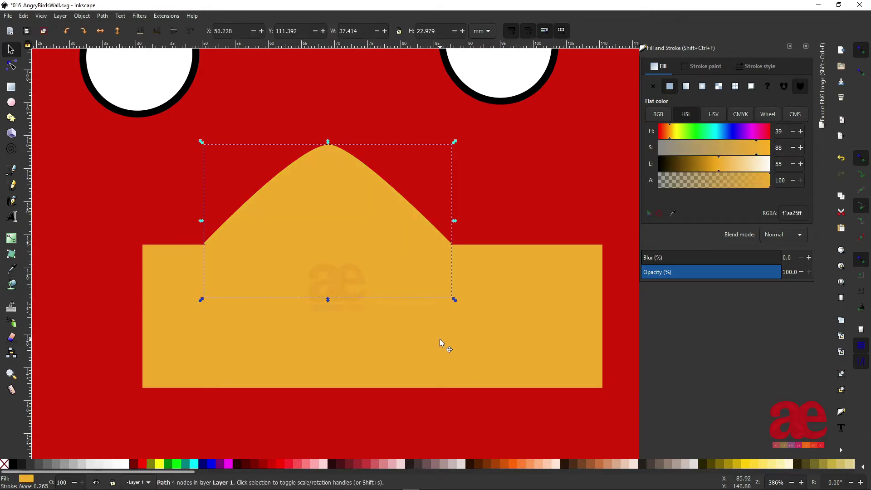
{"action": "left_click", "coordinate": [443, 346]}
Step: Intersect a copy of the beak with the slightly darkened rectangle to form the lower jaw
{"action": "left_click", "coordinate": [715, 163]}
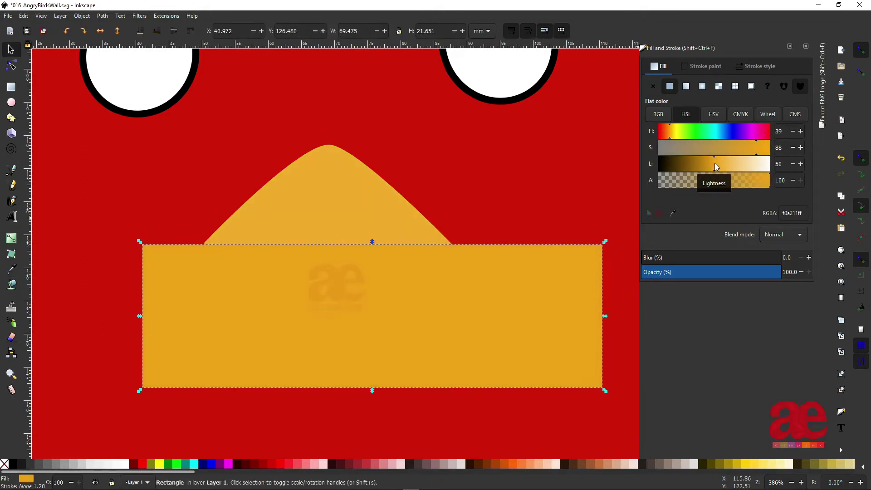
{"action": "scroll", "coordinate": [715, 167], "scroll_direction": "down", "scroll_amount": 1}
{"action": "left_click", "coordinate": [339, 219]}
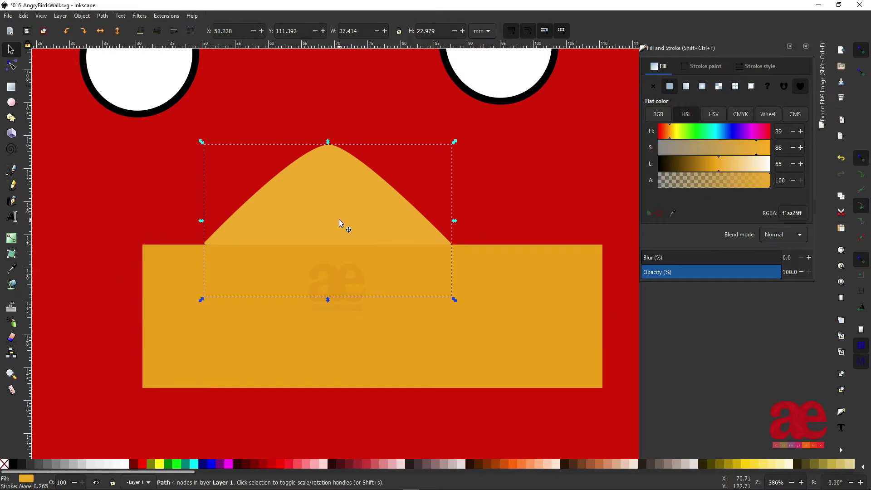
{"action": "key", "text": "ctrl+d"}
{"action": "key", "text": "Home"}
{"action": "left_click", "coordinate": [445, 356], "text": "shift"}
{"action": "key", "text": "ctrl+asterisk"}
Step: Curve the jaw's top edge with a dipped middle node and darken its orange
{"action": "scroll", "coordinate": [326, 243], "scroll_direction": "up", "scroll_amount": 1}
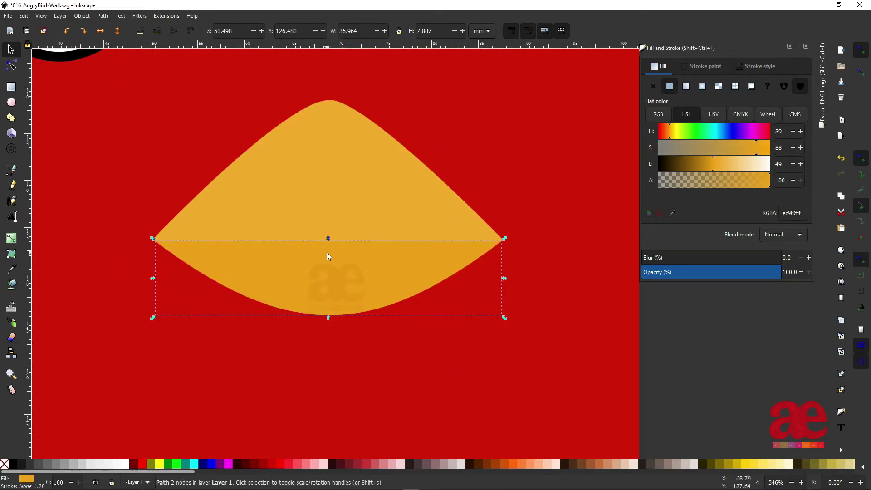
{"action": "key", "text": "n"}
{"action": "left_click", "coordinate": [102, 15]}
{"action": "key", "text": "Escape"}
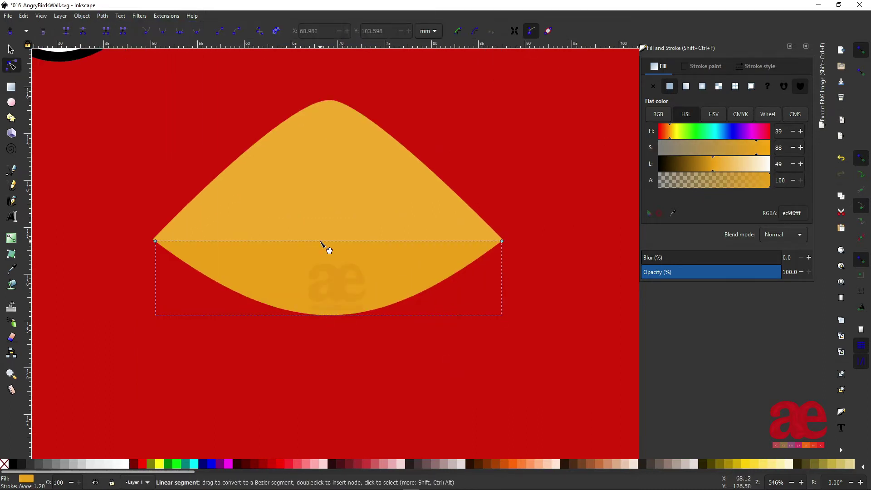
{"action": "left_click_drag", "start_coordinate": [321, 243], "coordinate": [321, 255]}
{"action": "double_click", "coordinate": [319, 257]}
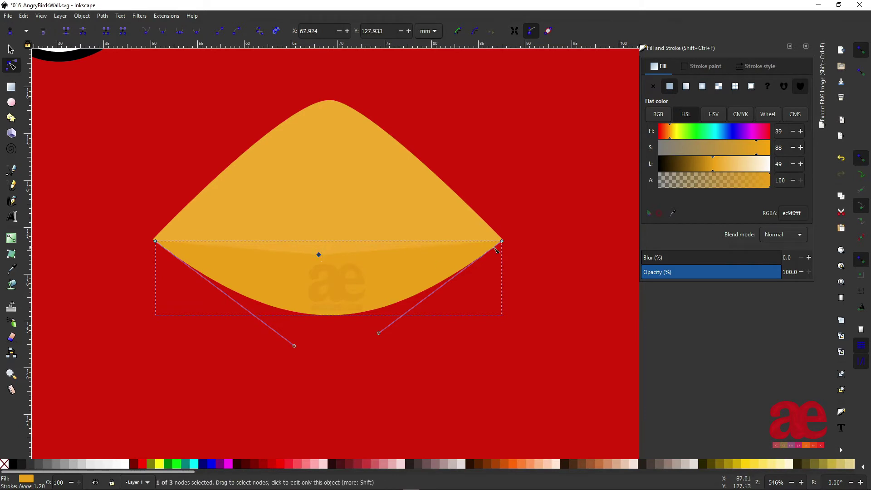
{"action": "left_click_drag", "start_coordinate": [319, 254], "coordinate": [319, 260]}
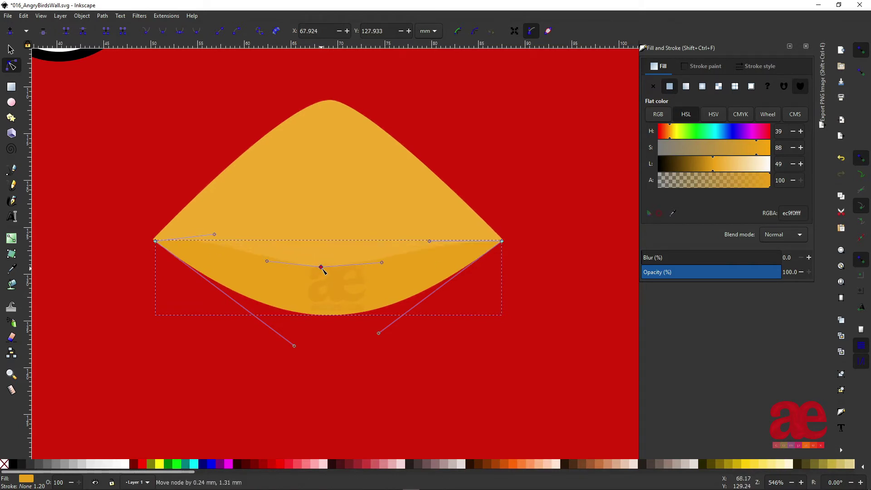
{"action": "left_click_drag", "start_coordinate": [430, 241], "coordinate": [430, 237]}
{"action": "left_click_drag", "start_coordinate": [715, 168], "coordinate": [708, 168]}
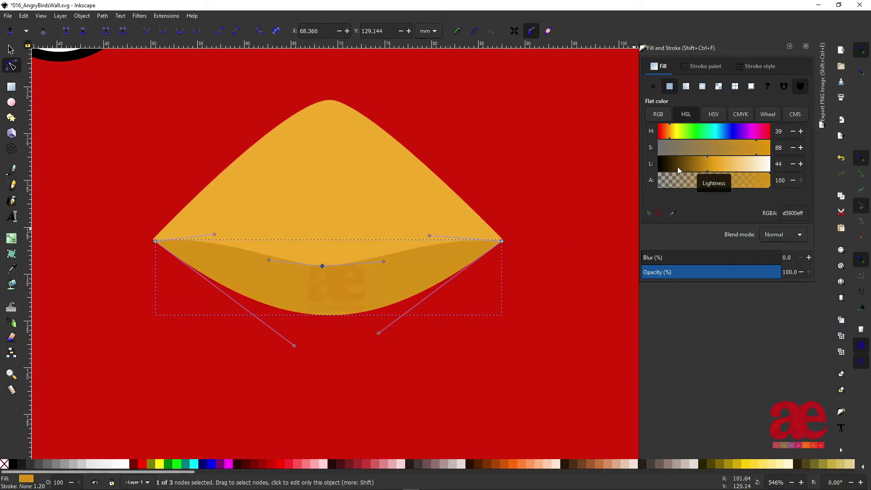
Step: Draw a temporary rectangle over the beak's left half and adjust its orange shade
{"action": "key", "text": "r"}
{"action": "left_click_drag", "start_coordinate": [120, 79], "coordinate": [334, 366]}
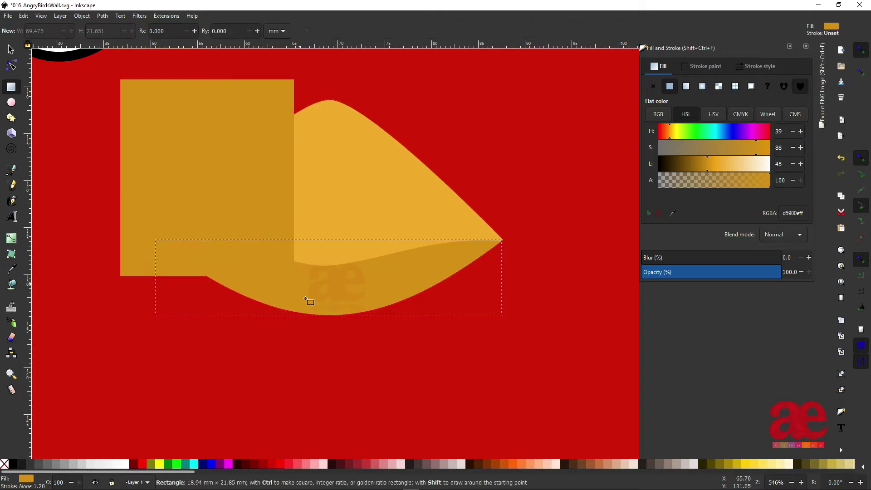
{"action": "left_click", "coordinate": [713, 167]}
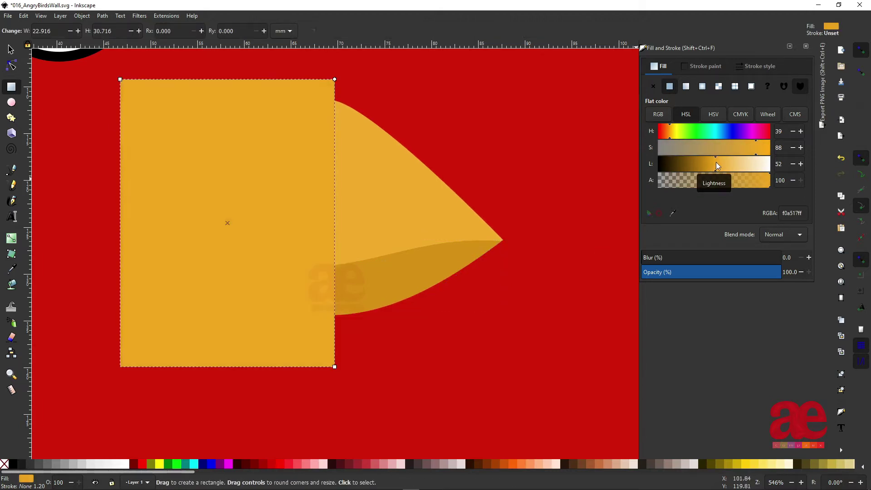
{"action": "mouse_move", "coordinate": [717, 166]}
{"action": "left_mouse_down"}
{"action": "mouse_move", "coordinate": [703, 172]}
{"action": "mouse_move", "coordinate": [716, 162]}
{"action": "left_mouse_up"}
{"action": "left_click", "coordinate": [708, 163]}
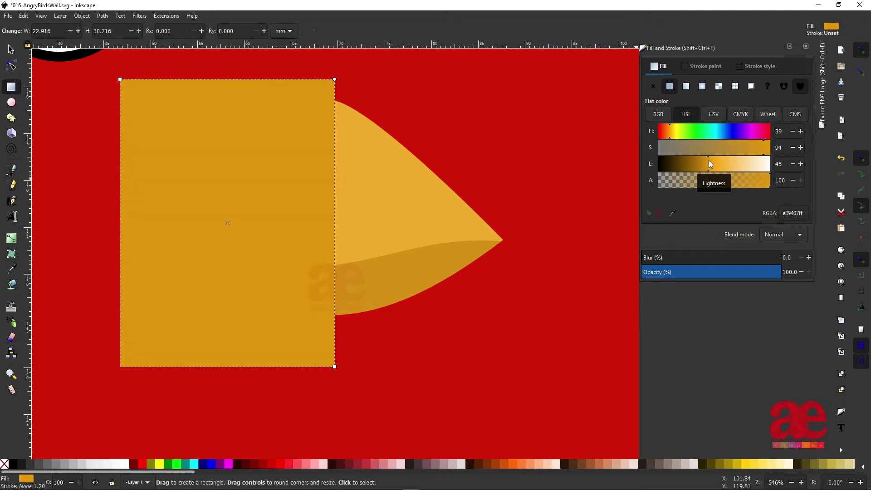
Step: Rearrange the stacking order of the temporary rectangle and the beak
{"action": "key", "text": "s"}
{"action": "left_click", "coordinate": [380, 195], "text": "shift"}
{"action": "left_click", "coordinate": [221, 91]}
{"action": "left_click", "coordinate": [416, 199], "text": "shift"}
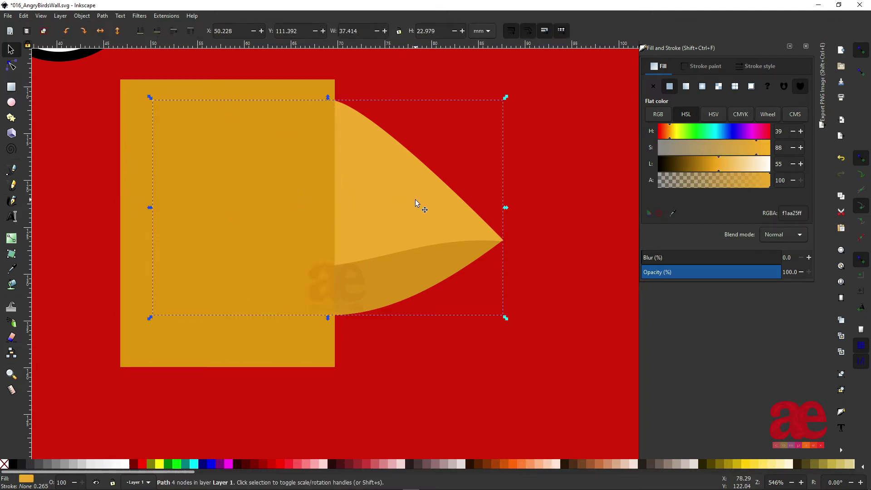
{"action": "key", "text": "Home"}
{"action": "left_click", "coordinate": [338, 231], "text": "shift"}
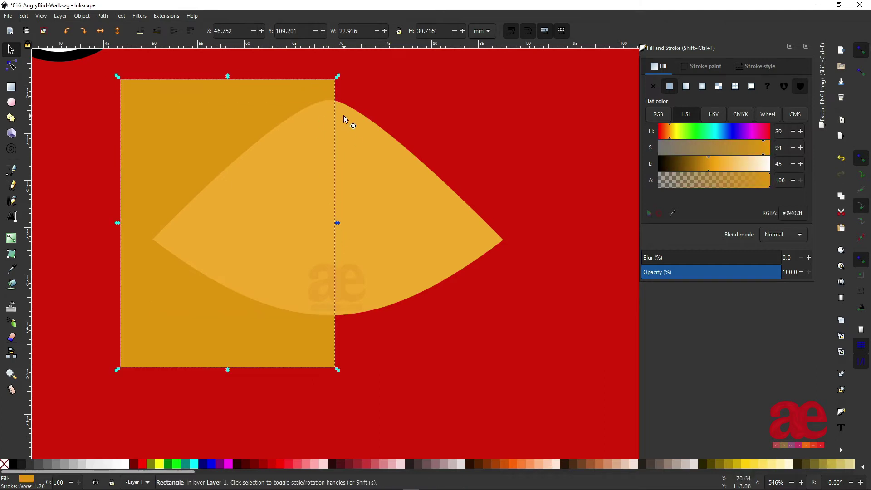
{"action": "scroll", "coordinate": [333, 229], "scroll_direction": "up", "scroll_amount": 1, "text": "ctrl"}
{"action": "scroll", "coordinate": [336, 254], "scroll_direction": "up", "scroll_amount": 1, "text": "ctrl"}
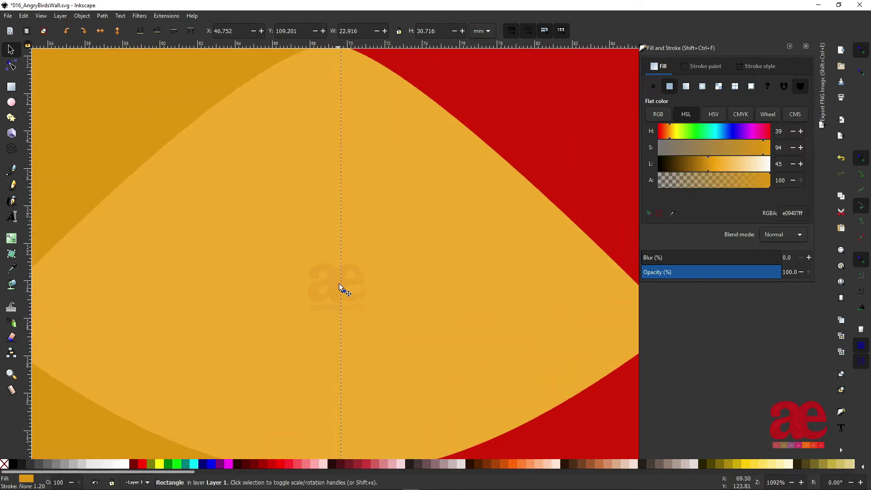
{"action": "scroll", "coordinate": [337, 294], "scroll_direction": "down", "scroll_amount": 2, "text": "ctrl"}
{"action": "left_click", "coordinate": [383, 222]}
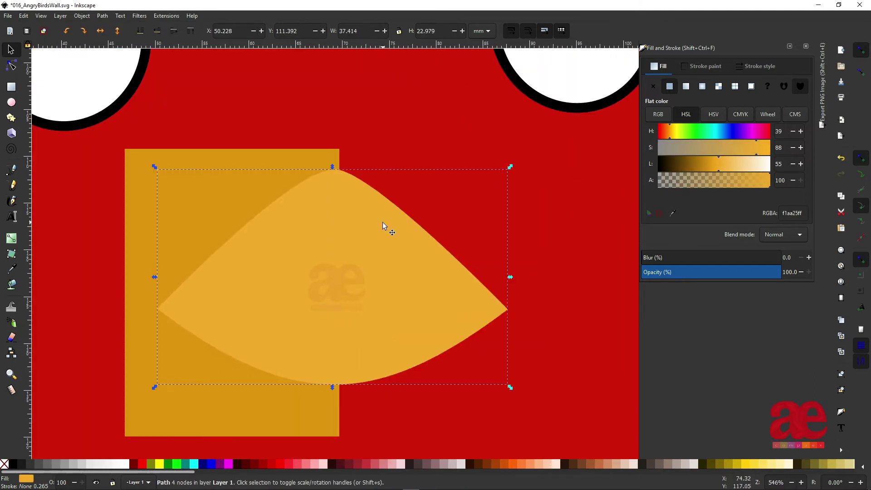
{"action": "left_click", "coordinate": [268, 157]}
{"action": "key", "text": "Page_Up"}
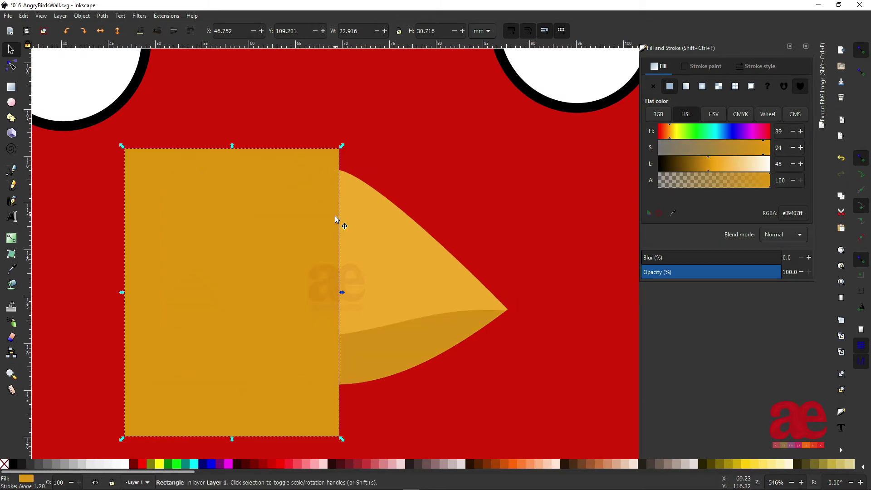
Step: Delete the temporary rectangle and inspect each beak piece's fill
{"action": "key", "text": "Delete"}
{"action": "left_click", "coordinate": [387, 320]}
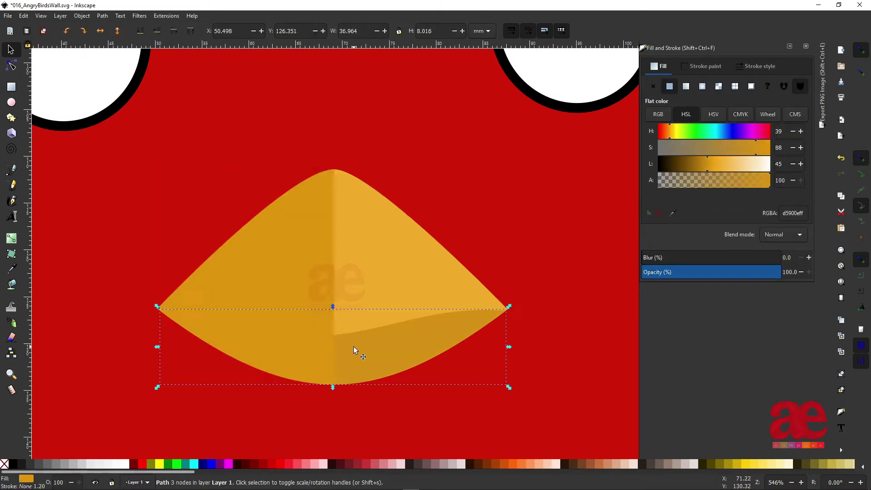
{"action": "left_click", "coordinate": [280, 247]}
{"action": "left_click", "coordinate": [388, 340]}
{"action": "left_click", "coordinate": [307, 260]}
{"action": "left_click", "coordinate": [313, 341]}
{"action": "left_click", "coordinate": [330, 299]}
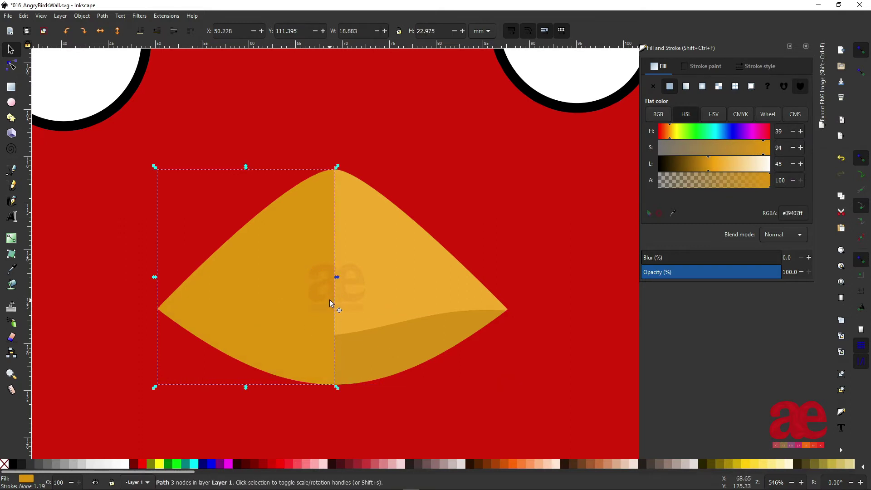
{"action": "left_click", "coordinate": [374, 350]}
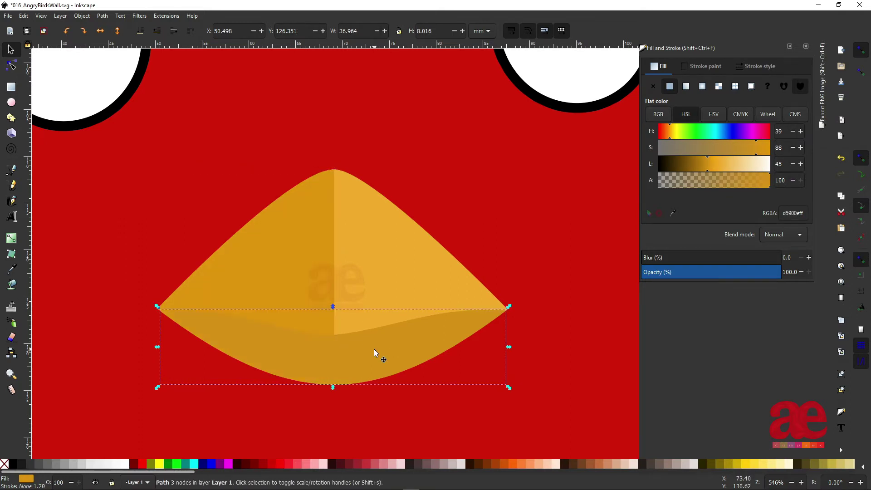
{"action": "left_click", "coordinate": [374, 350], "text": "alt"}
{"action": "scroll", "coordinate": [378, 349], "scroll_direction": "down", "scroll_amount": 6, "text": "ctrl"}
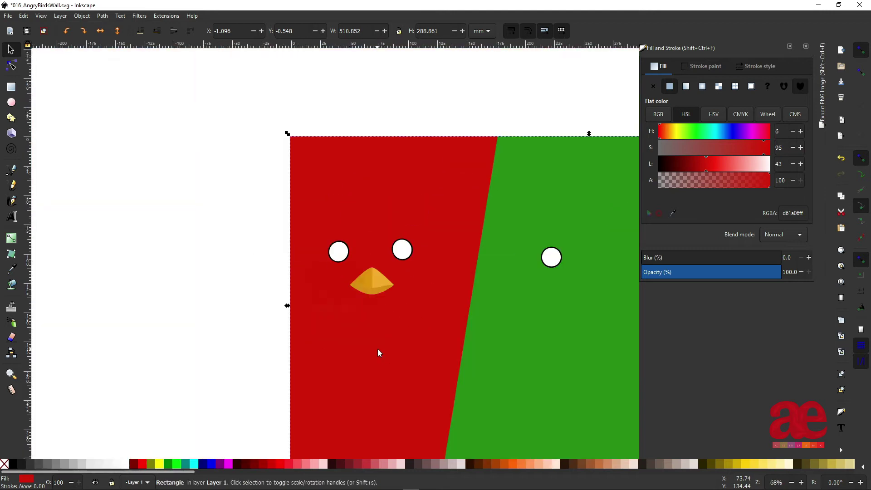
Step: Draw a closed, slanted eyebrow shape above the right eye with the Pen tool
{"action": "scroll", "coordinate": [368, 285], "scroll_direction": "up", "scroll_amount": 2, "text": "ctrl"}
{"action": "scroll", "coordinate": [369, 285], "scroll_direction": "up", "scroll_amount": 1, "text": "ctrl"}
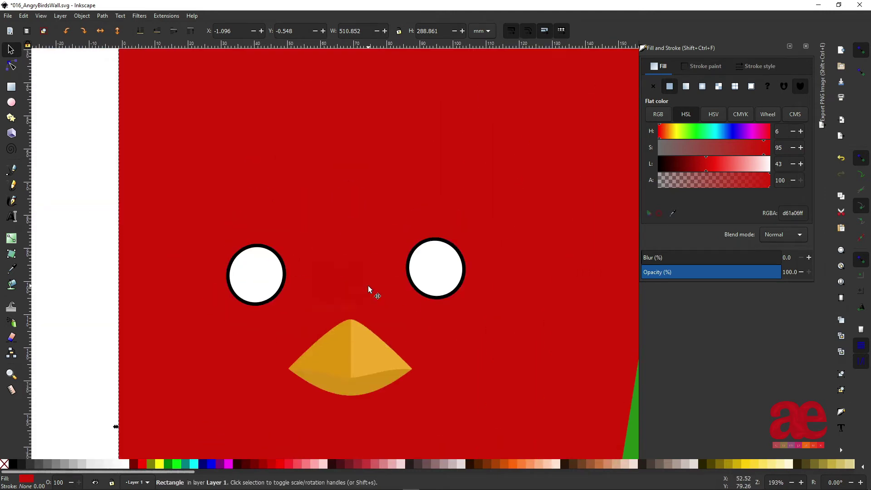
{"action": "key", "text": "b"}
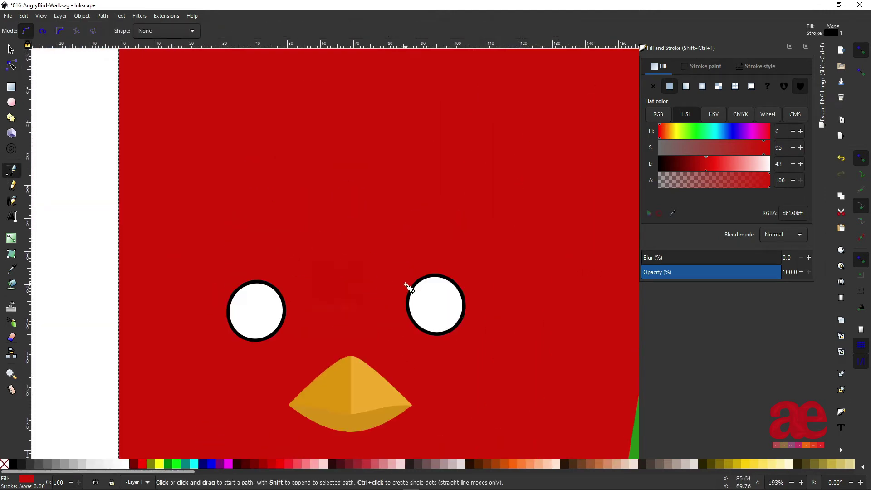
{"action": "left_click", "coordinate": [407, 285]}
{"action": "left_click_drag", "start_coordinate": [408, 246], "coordinate": [429, 228]}
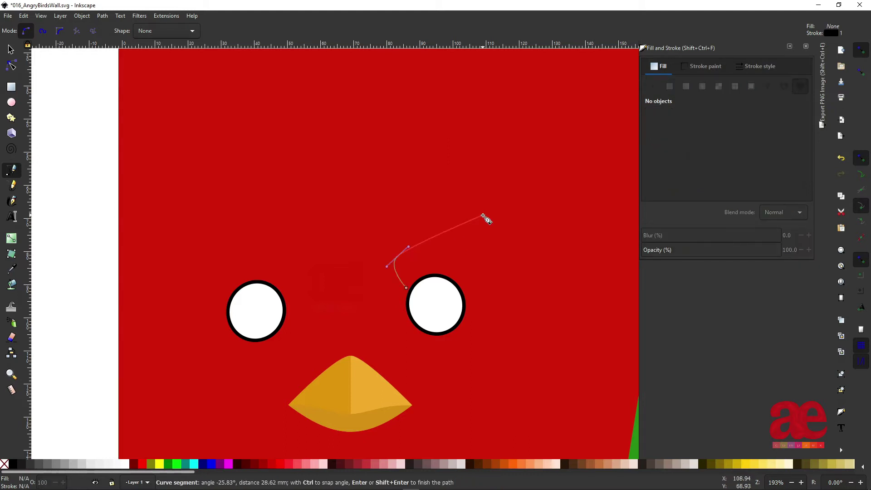
{"action": "left_click_drag", "start_coordinate": [478, 213], "coordinate": [475, 218]}
{"action": "left_click", "coordinate": [485, 258]}
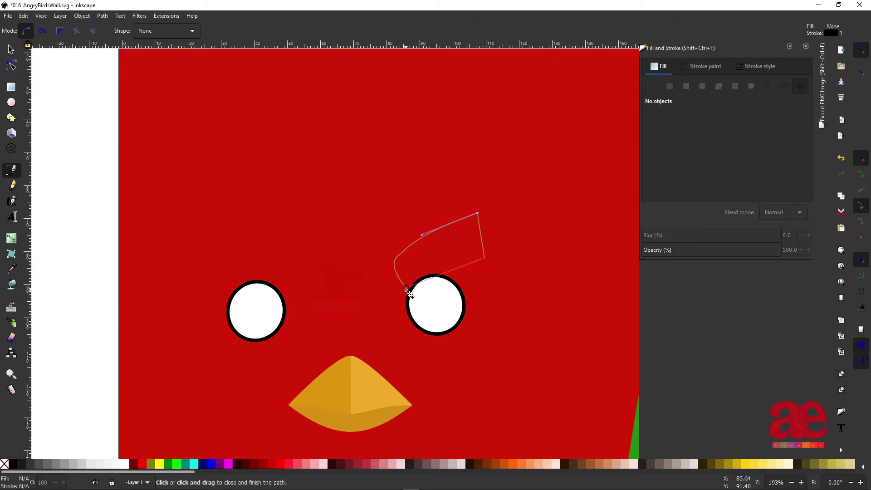
{"action": "left_click", "coordinate": [406, 289]}
{"action": "key", "text": "n"}
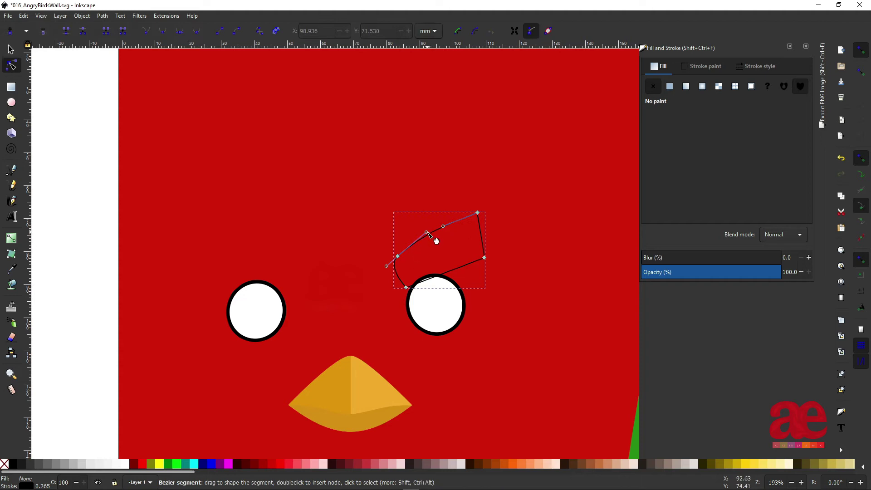
Step: Fill the eyebrow dark red and nudge it down over the eye
{"action": "key", "text": "s"}
{"action": "left_click", "coordinate": [669, 87]}
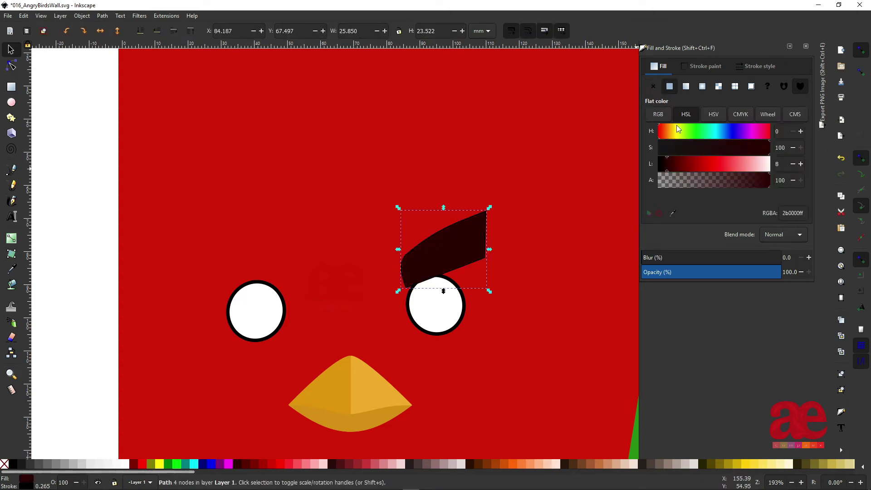
{"action": "left_click", "coordinate": [706, 67]}
{"action": "left_click_drag", "start_coordinate": [450, 255], "coordinate": [253, 272]}
Step: Duplicate the eyebrow, mirror the copy horizontally and place it over the left eye
{"action": "key", "text": "ctrl+d"}
{"action": "left_click", "coordinate": [100, 30]}
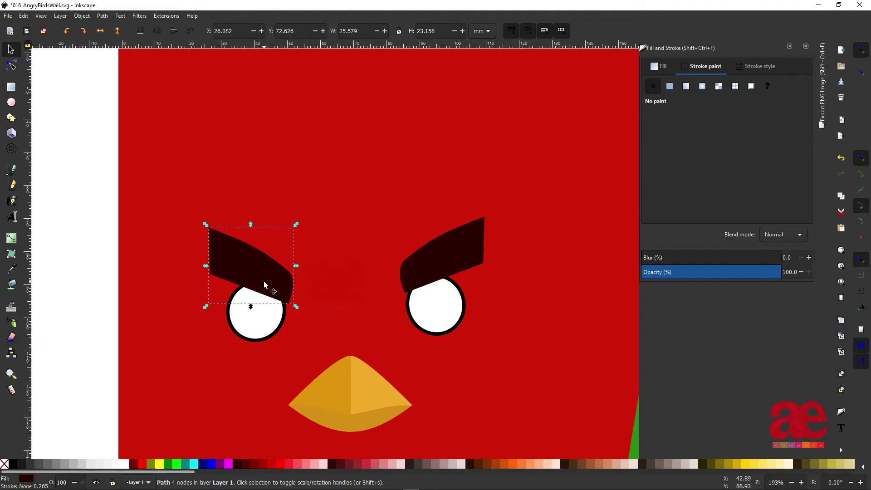
{"action": "scroll", "coordinate": [265, 285], "scroll_direction": "down", "scroll_amount": 8}
{"action": "left_click_drag", "start_coordinate": [254, 133], "coordinate": [253, 126]}
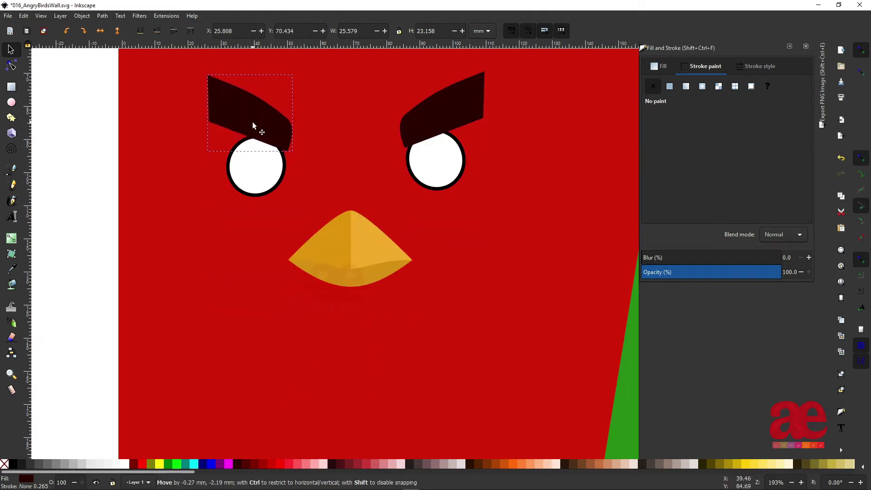
{"action": "left_click", "coordinate": [252, 183]}
{"action": "left_click", "coordinate": [11, 103]}
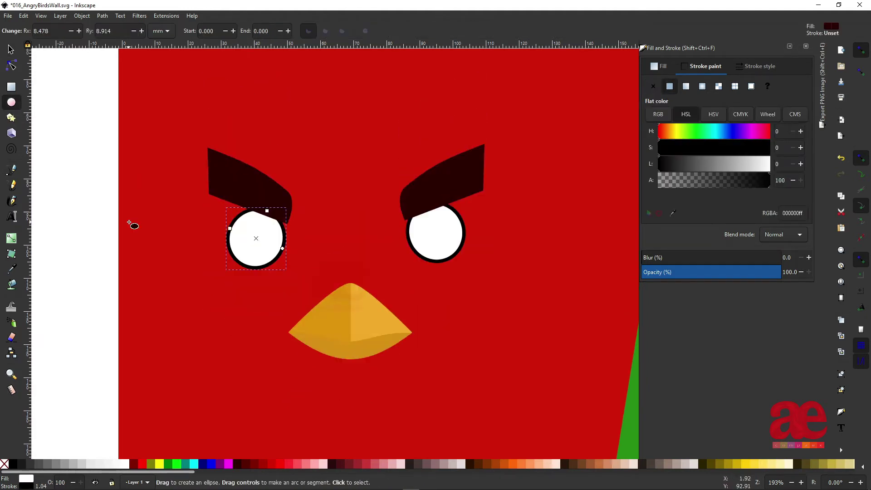
Step: Draw a circle in the left eye, set its width to 9 mm and position it
{"action": "scroll", "coordinate": [132, 223], "scroll_direction": "up", "scroll_amount": 3, "text": "ctrl"}
{"action": "mouse_move", "coordinate": [227, 202]}
{"action": "left_mouse_down"}
{"action": "mouse_move", "coordinate": [286, 262]}
{"action": "mouse_move", "coordinate": [244, 225]}
{"action": "mouse_move", "coordinate": [274, 249]}
{"action": "left_mouse_up"}
{"action": "key", "text": "s"}
{"action": "scroll", "coordinate": [286, 263], "scroll_direction": "down", "scroll_amount": 2, "text": "ctrl"}
{"action": "scroll", "coordinate": [270, 217], "scroll_direction": "down", "scroll_amount": 4, "text": "ctrl"}
{"action": "scroll", "coordinate": [264, 243], "scroll_direction": "up", "scroll_amount": 4, "text": "ctrl"}
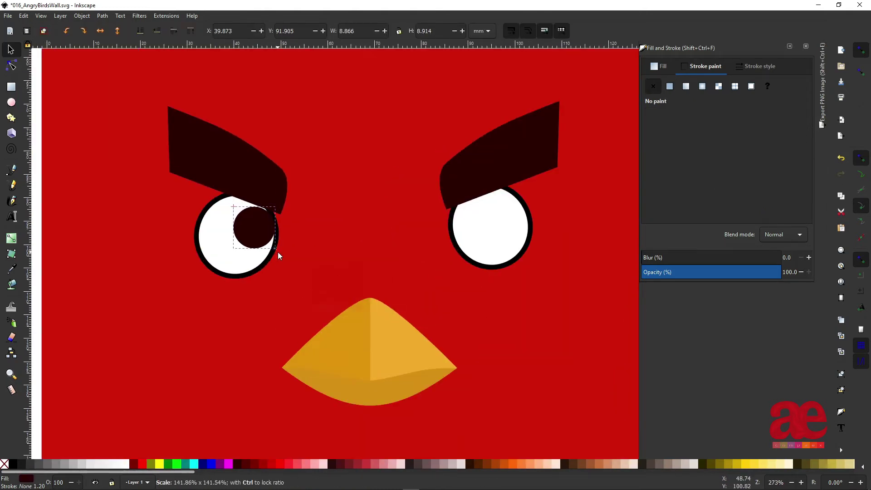
{"action": "triple_click", "coordinate": [361, 29]}
{"action": "type", "text": "9"}
{"action": "key", "text": "Tab"}
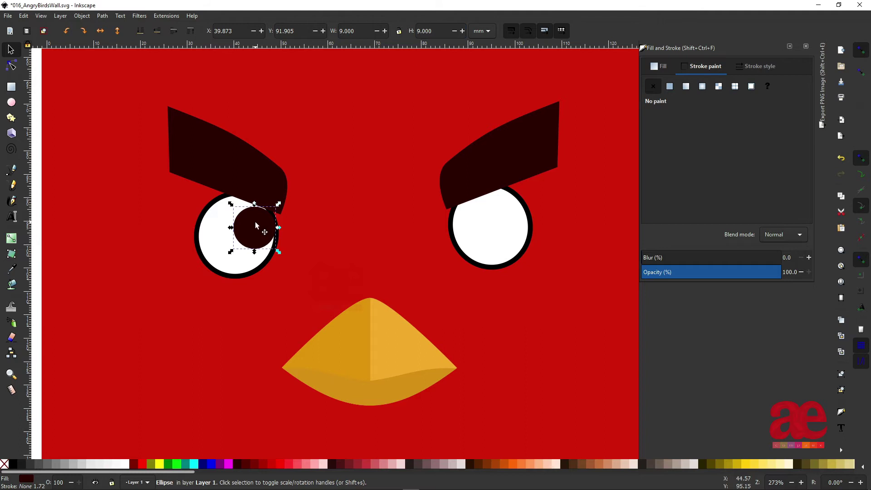
{"action": "left_click_drag", "start_coordinate": [256, 226], "coordinate": [248, 220]}
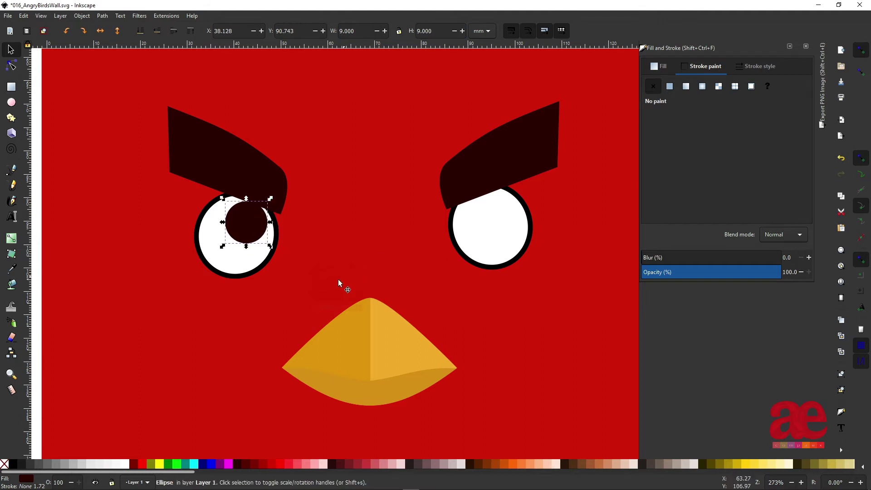
Step: Colour the circle orange and add a smaller dark brown pupil inside it
{"action": "left_click", "coordinate": [520, 467]}
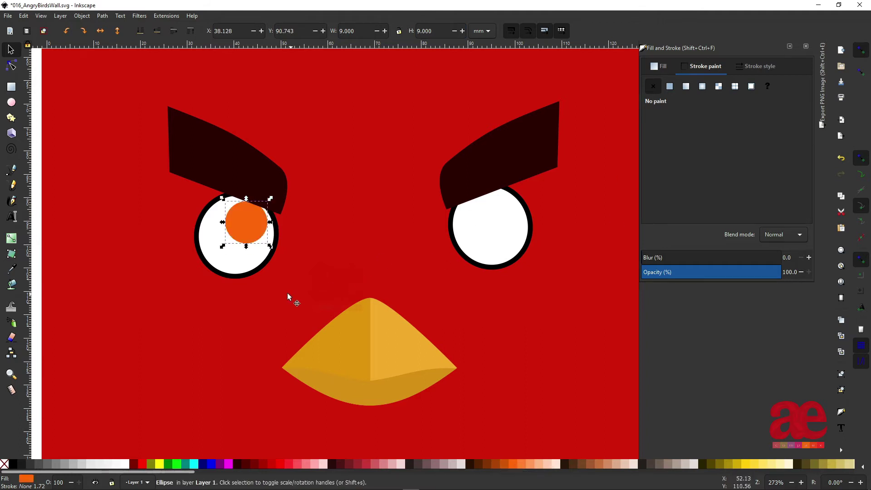
{"action": "left_click", "coordinate": [479, 468]}
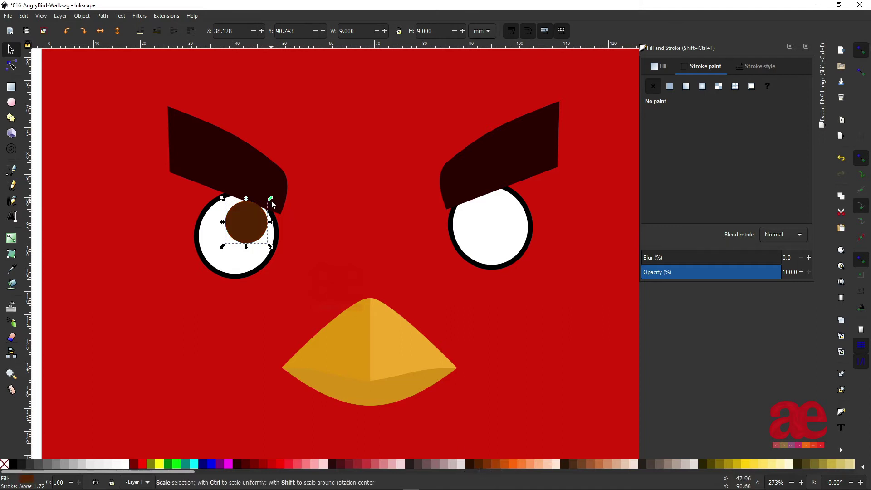
{"action": "left_click_drag", "start_coordinate": [271, 198], "coordinate": [245, 228]}
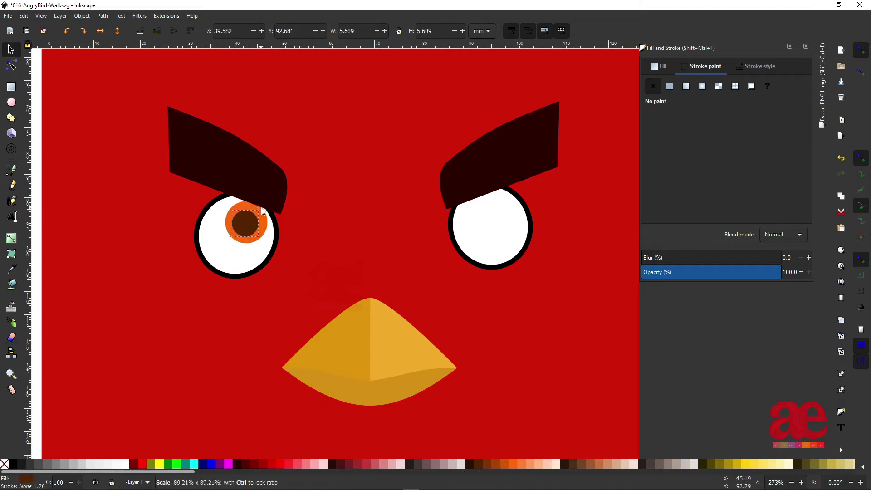
{"action": "scroll", "coordinate": [272, 254], "scroll_direction": "down", "scroll_amount": 4}
{"action": "left_click", "coordinate": [255, 299]}
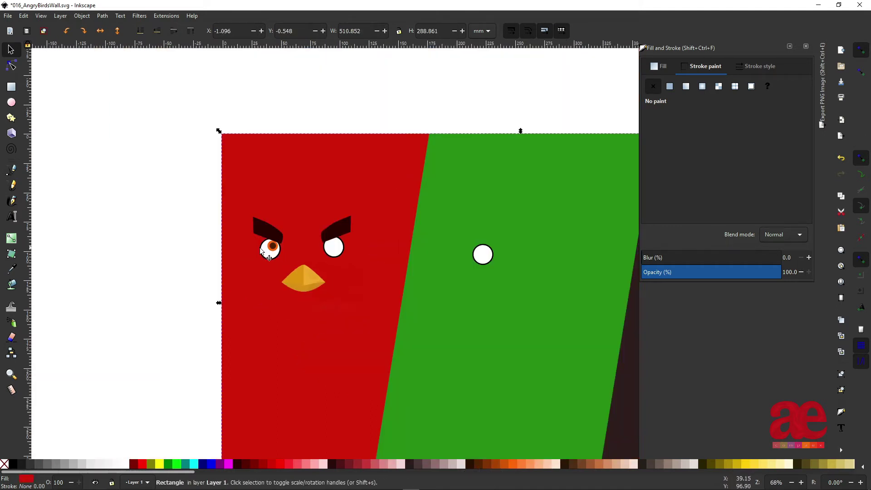
{"action": "scroll", "coordinate": [290, 295], "scroll_direction": "down", "scroll_amount": 2}
{"action": "scroll", "coordinate": [268, 222], "scroll_direction": "up", "scroll_amount": 4}
{"action": "scroll", "coordinate": [246, 205], "scroll_direction": "up", "scroll_amount": 1}
Step: Add a small white highlight circle at the pupil's upper right
{"action": "left_click", "coordinate": [219, 167]}
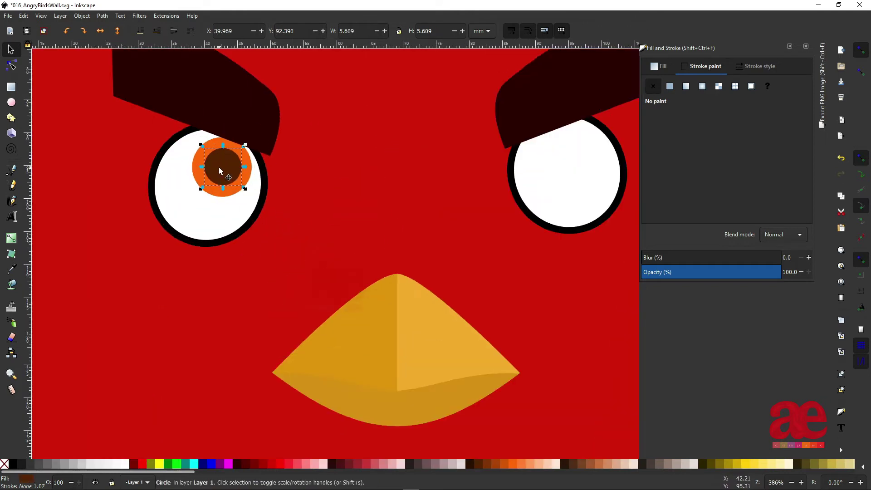
{"action": "scroll", "coordinate": [219, 167], "scroll_direction": "up", "scroll_amount": 1}
{"action": "key", "text": "d"}
{"action": "left_click", "coordinate": [223, 262]}
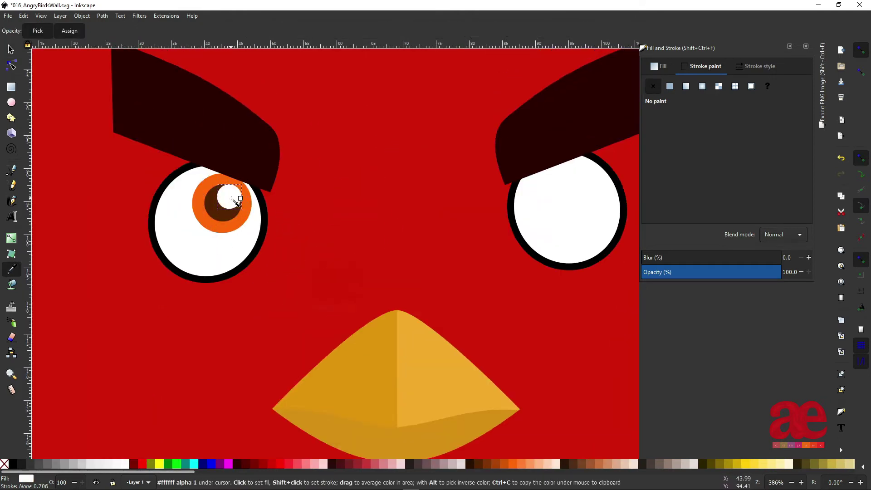
{"action": "key", "text": "d"}
{"action": "left_click_drag", "start_coordinate": [240, 198], "coordinate": [240, 200]}
Step: Duplicate the iris and pupil and place the copy in the right eye
{"action": "scroll", "coordinate": [182, 253], "scroll_direction": "down", "scroll_amount": 4}
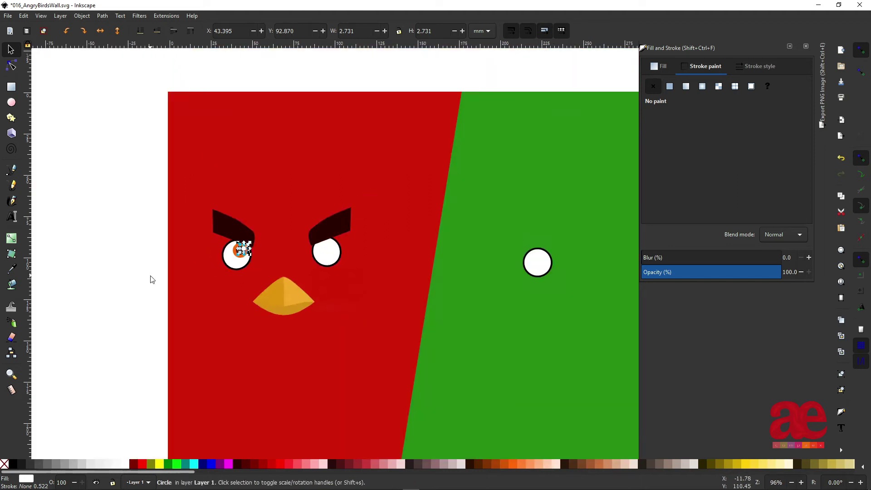
{"action": "key", "text": "Escape"}
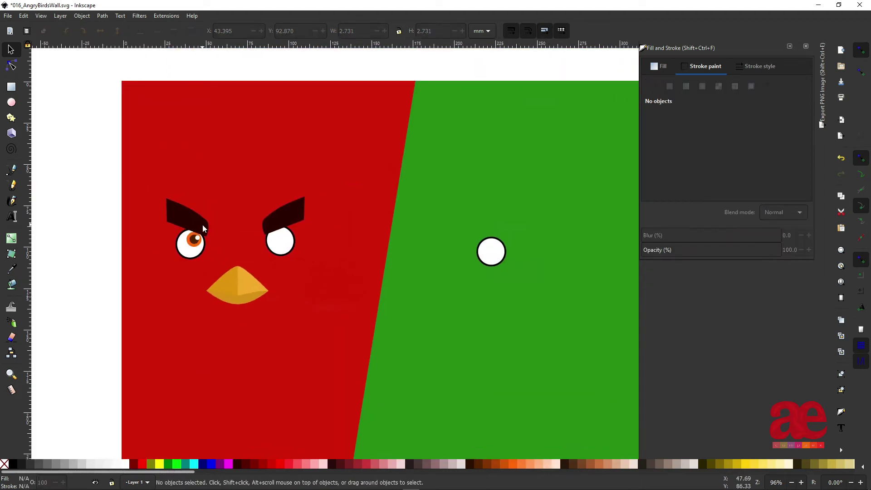
{"action": "scroll", "coordinate": [203, 225], "scroll_direction": "up", "scroll_amount": 3}
{"action": "left_click", "coordinate": [163, 242]}
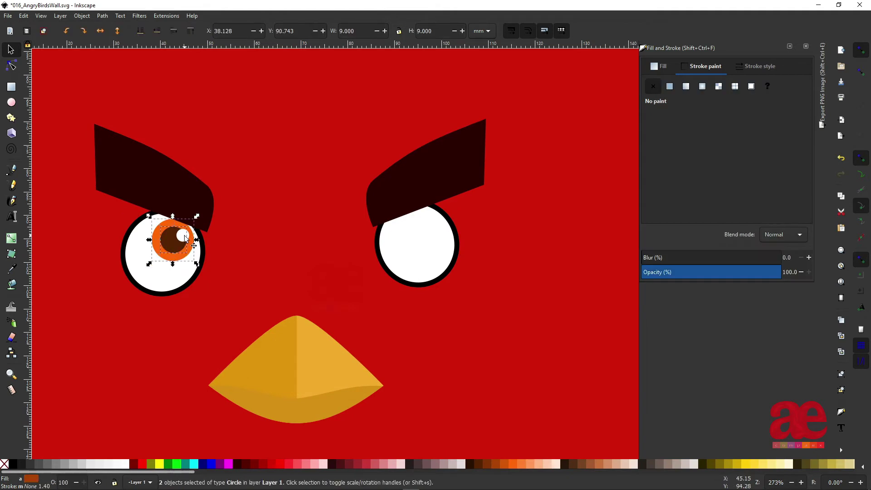
{"action": "key", "text": "ctrl+d"}
{"action": "left_click_drag", "start_coordinate": [177, 240], "coordinate": [407, 233]}
{"action": "left_click", "coordinate": [409, 218]}
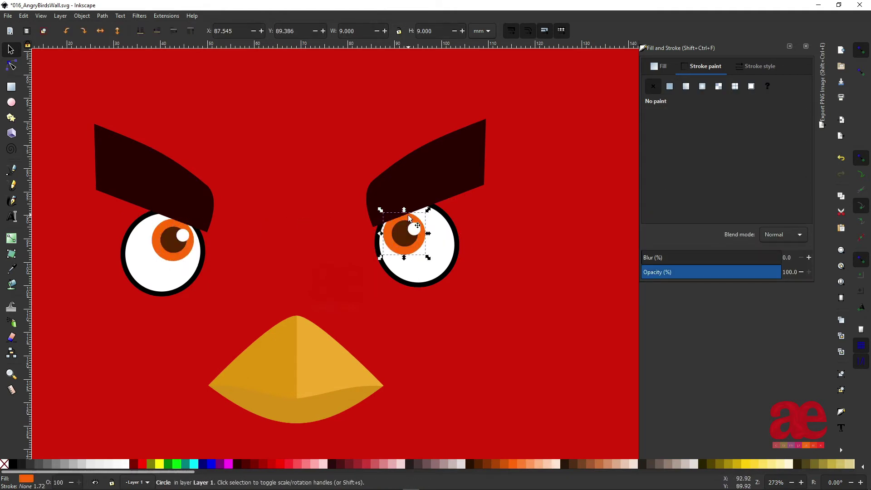
Step: Check the eyebrow, right pupil and white highlight by selecting each in turn
{"action": "left_click", "coordinate": [282, 282]}
{"action": "scroll", "coordinate": [282, 282], "scroll_direction": "down", "scroll_amount": 4}
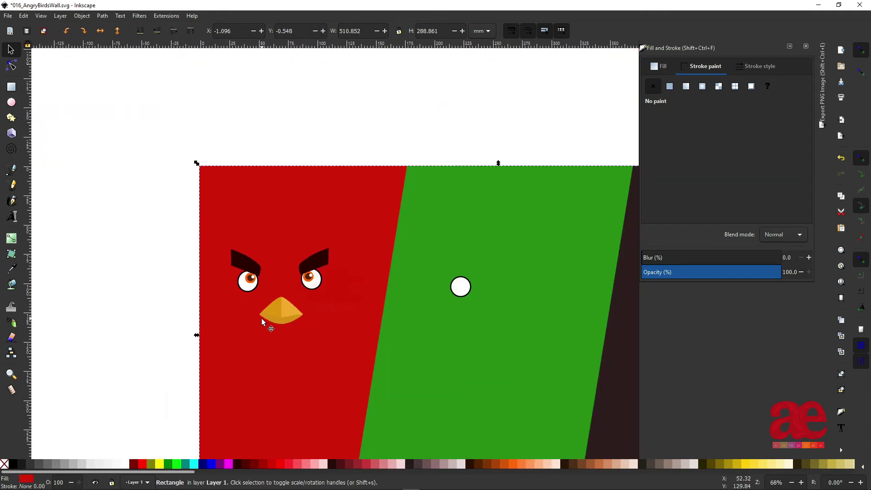
{"action": "scroll", "coordinate": [317, 286], "scroll_direction": "up", "scroll_amount": 3}
{"action": "left_click", "coordinate": [142, 225]}
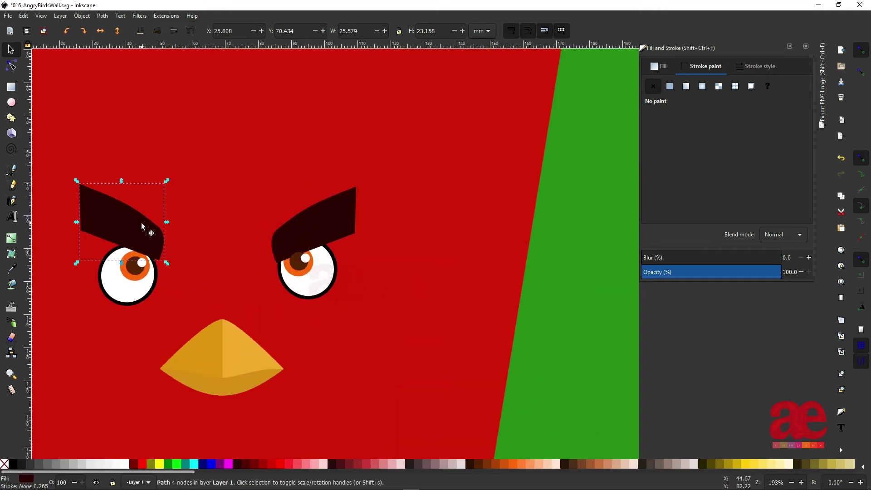
{"action": "left_click", "coordinate": [295, 268]}
{"action": "scroll", "coordinate": [293, 269], "scroll_direction": "up", "scroll_amount": 2}
{"action": "scroll", "coordinate": [293, 269], "scroll_direction": "up", "scroll_amount": 1}
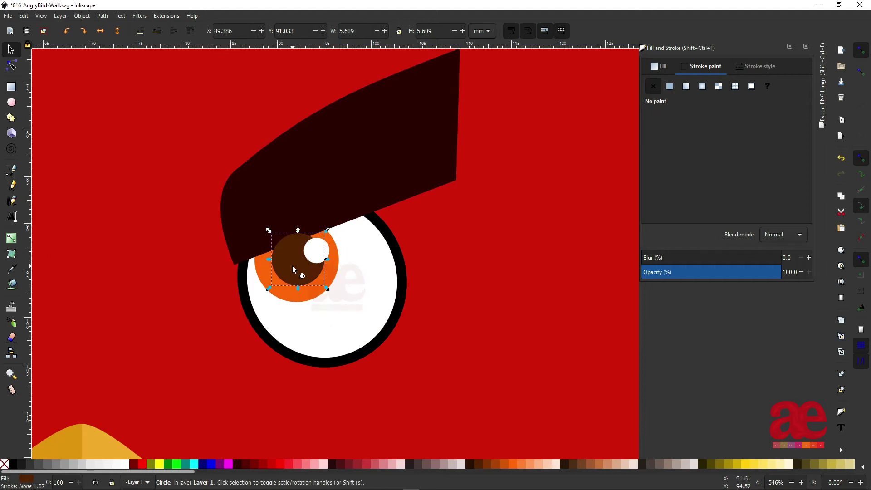
{"action": "scroll", "coordinate": [292, 269], "scroll_direction": "left", "scroll_amount": 5}
{"action": "scroll", "coordinate": [356, 294], "scroll_direction": "left", "scroll_amount": 3}
{"action": "left_click", "coordinate": [203, 245]}
{"action": "scroll", "coordinate": [203, 246], "scroll_direction": "down", "scroll_amount": 1}
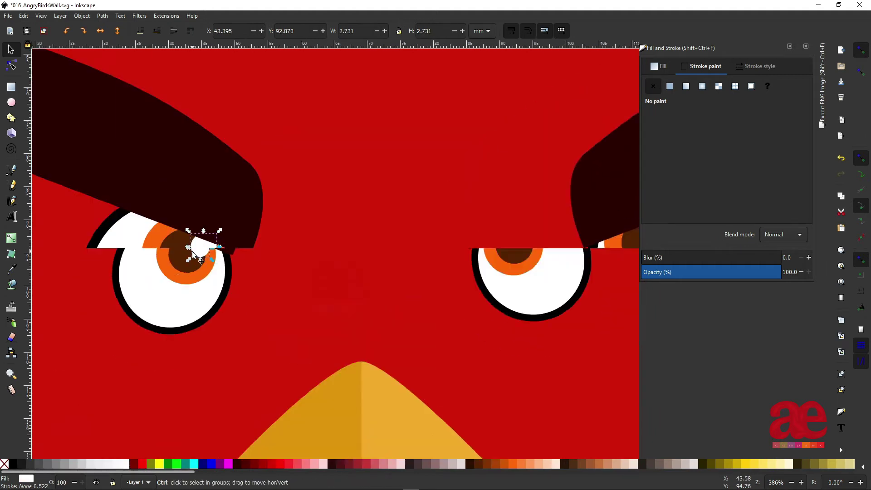
{"action": "scroll", "coordinate": [195, 247], "scroll_direction": "down", "scroll_amount": 2}
{"action": "scroll", "coordinate": [238, 114], "scroll_direction": "down", "scroll_amount": 1}
{"action": "scroll", "coordinate": [237, 100], "scroll_direction": "up", "scroll_amount": 1}
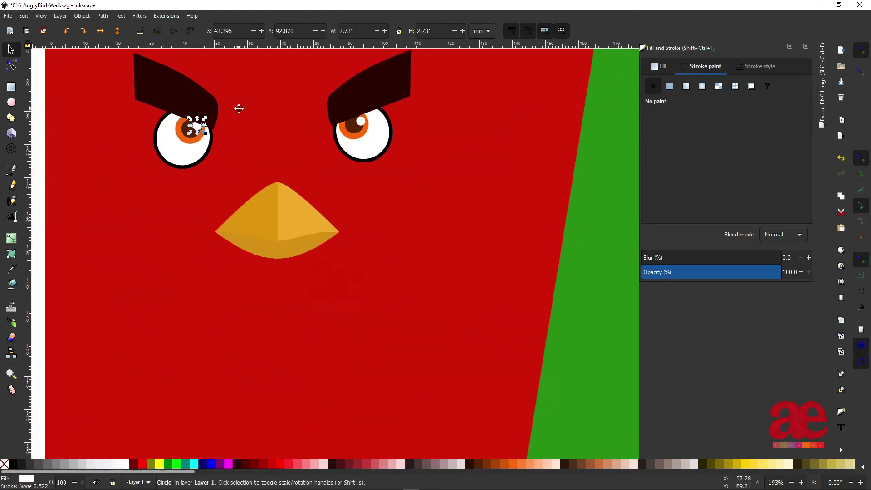
{"action": "left_click", "coordinate": [282, 161]}
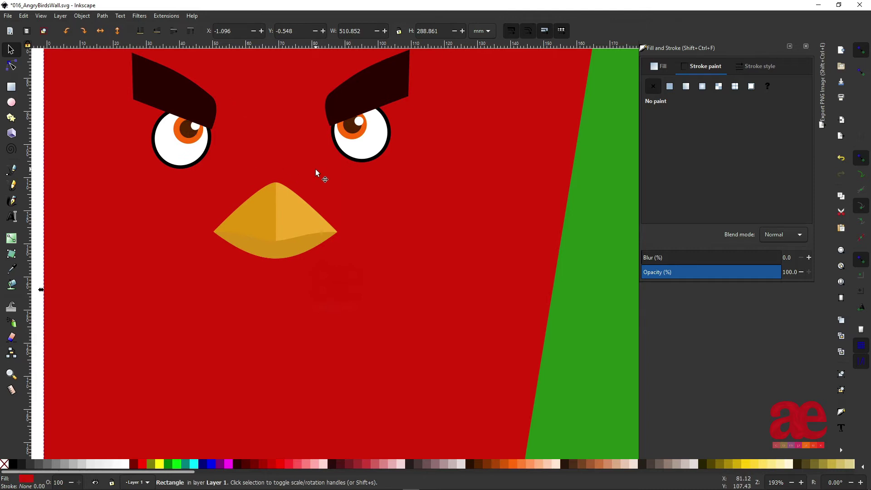
{"action": "scroll", "coordinate": [312, 169], "scroll_direction": "down", "scroll_amount": 2}
{"action": "scroll", "coordinate": [311, 169], "scroll_direction": "down", "scroll_amount": 1}
Step: Enlarge the beak, shift it up and left, and save the drawing
{"action": "left_click_drag", "start_coordinate": [133, 119], "coordinate": [357, 211]}
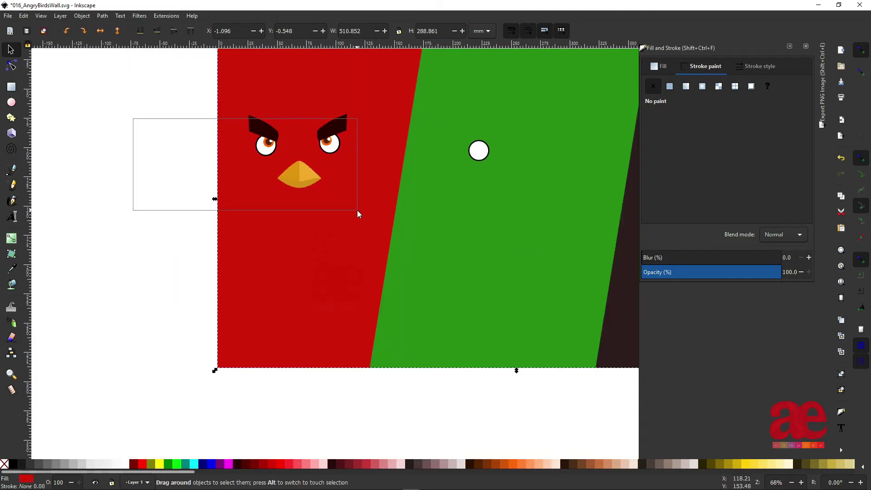
{"action": "left_click_drag", "start_coordinate": [180, 161], "coordinate": [344, 200]}
{"action": "scroll", "coordinate": [334, 193], "scroll_direction": "up", "scroll_amount": 1}
{"action": "left_click_drag", "start_coordinate": [314, 169], "coordinate": [306, 159]}
{"action": "left_click", "coordinate": [364, 189]}
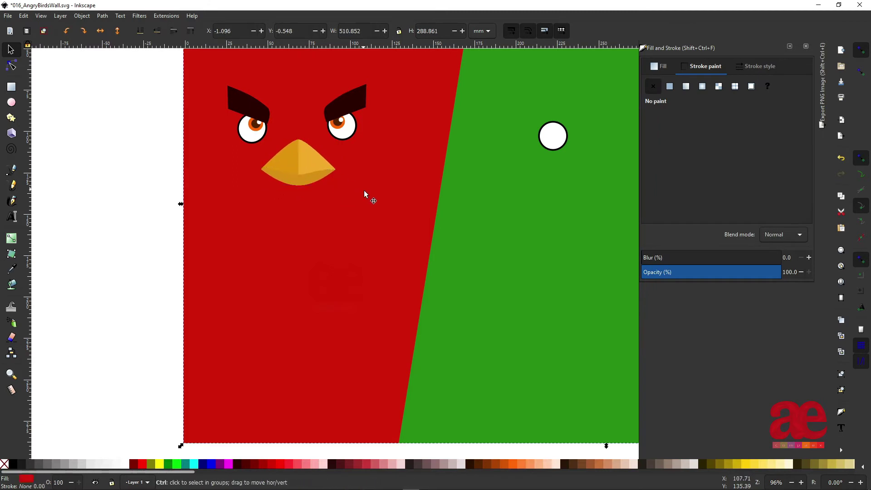
{"action": "scroll", "coordinate": [358, 200], "scroll_direction": "down", "scroll_amount": 1}
{"action": "scroll", "coordinate": [348, 227], "scroll_direction": "up", "scroll_amount": 2}
{"action": "key", "text": "ctrl+s"}
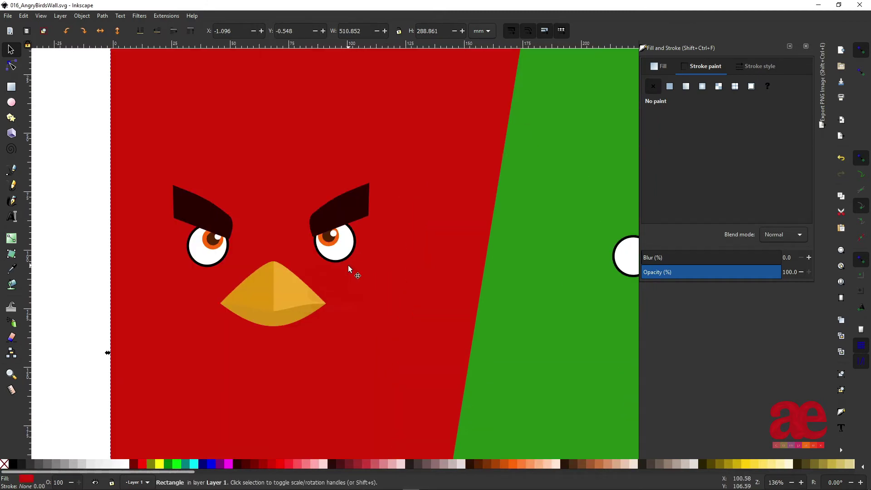
Step: Enlarge the right iris circle, recolour it dark red and send it behind the eye
{"action": "scroll", "coordinate": [347, 249], "scroll_direction": "up", "scroll_amount": 2}
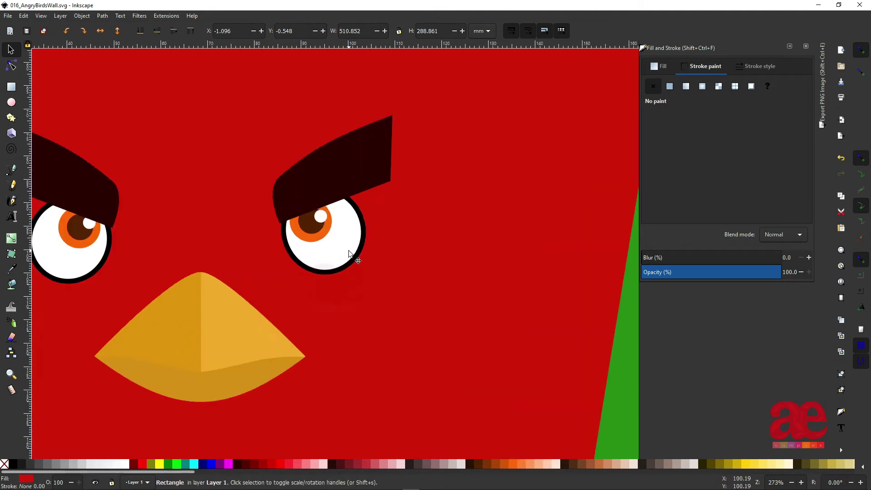
{"action": "left_click", "coordinate": [323, 232]}
{"action": "mouse_move", "coordinate": [335, 247]}
{"action": "left_mouse_down"}
{"action": "mouse_move", "coordinate": [367, 292]}
{"action": "mouse_move", "coordinate": [377, 278]}
{"action": "left_mouse_up"}
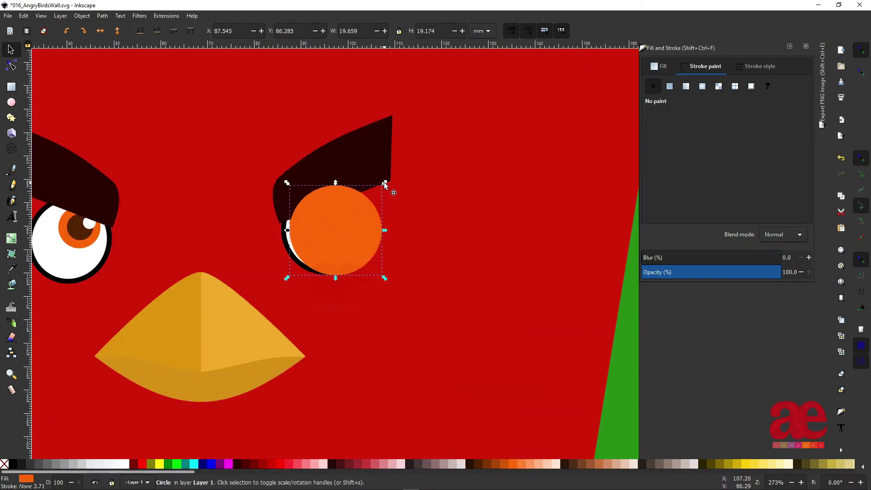
{"action": "key", "text": "d"}
{"action": "left_click", "coordinate": [362, 159]}
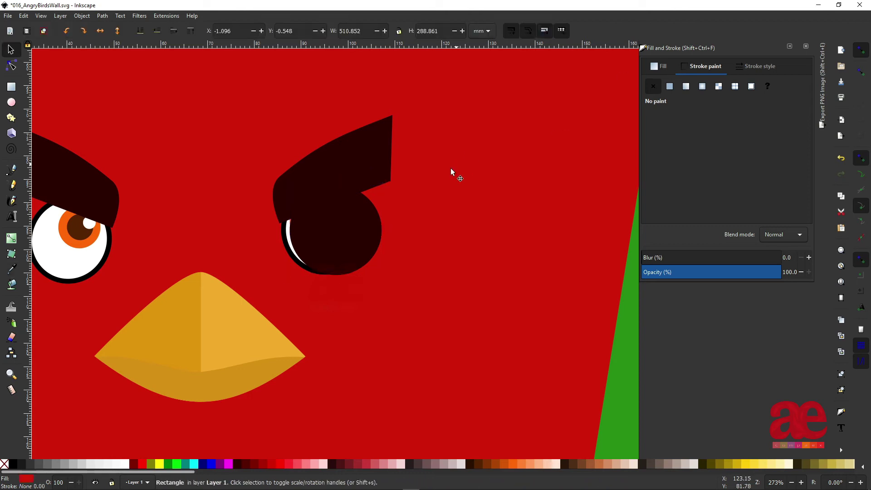
{"action": "left_click", "coordinate": [436, 216]}
{"action": "left_click", "coordinate": [662, 67]}
{"action": "left_click", "coordinate": [695, 165]}
{"action": "left_click_drag", "start_coordinate": [696, 165], "coordinate": [698, 165]}
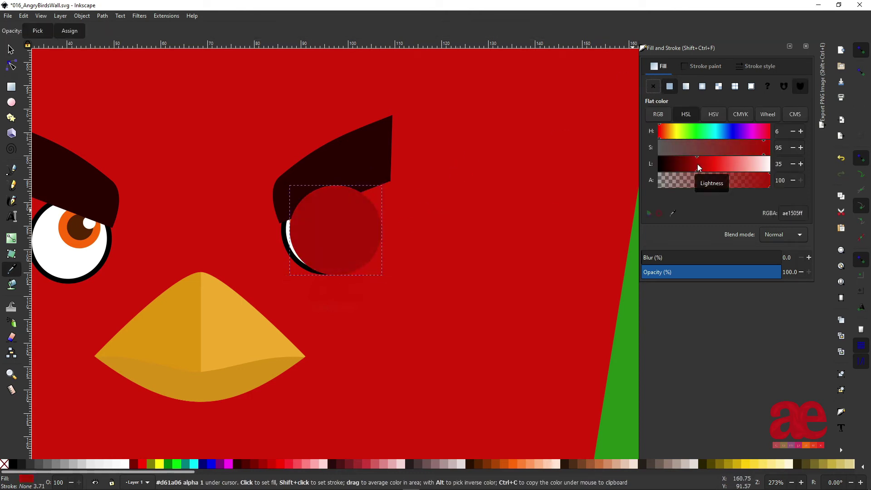
{"action": "key", "text": "Page_Down"}
{"action": "key", "text": "Page_Down"}
{"action": "key", "text": "Page_Down"}
Step: Enlarge the red shadow and duplicate it behind the left eye
{"action": "key", "text": "s"}
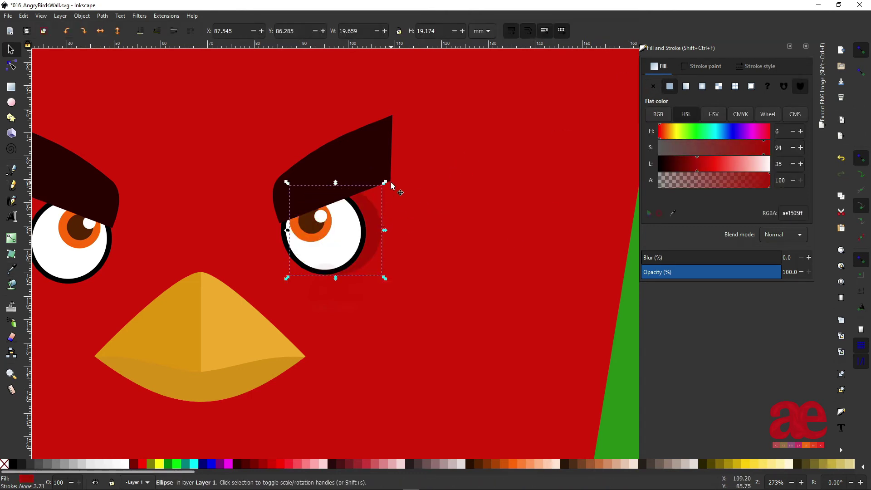
{"action": "left_click_drag", "start_coordinate": [385, 182], "coordinate": [407, 168]}
{"action": "scroll", "coordinate": [406, 231], "scroll_direction": "down", "scroll_amount": 2}
{"action": "key", "text": "ctrl+d"}
{"action": "left_click_drag", "start_coordinate": [392, 229], "coordinate": [251, 235]}
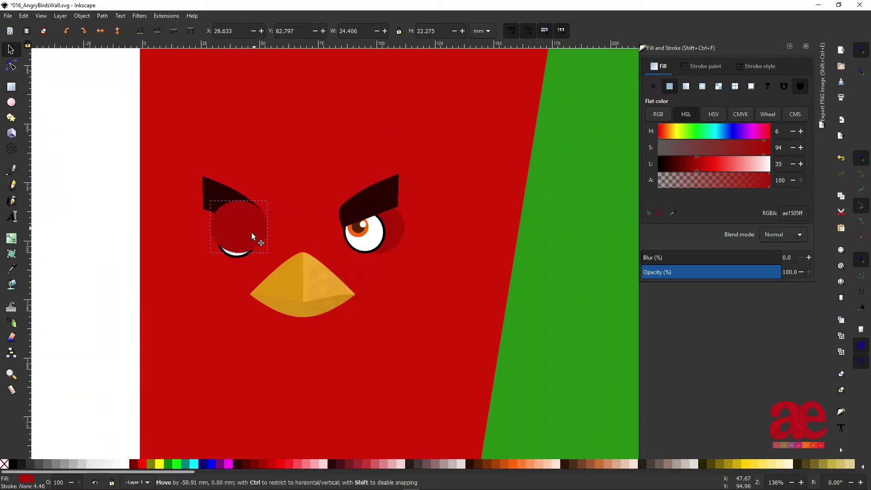
{"action": "key", "text": "Page_Down"}
{"action": "key", "text": "Page_Down"}
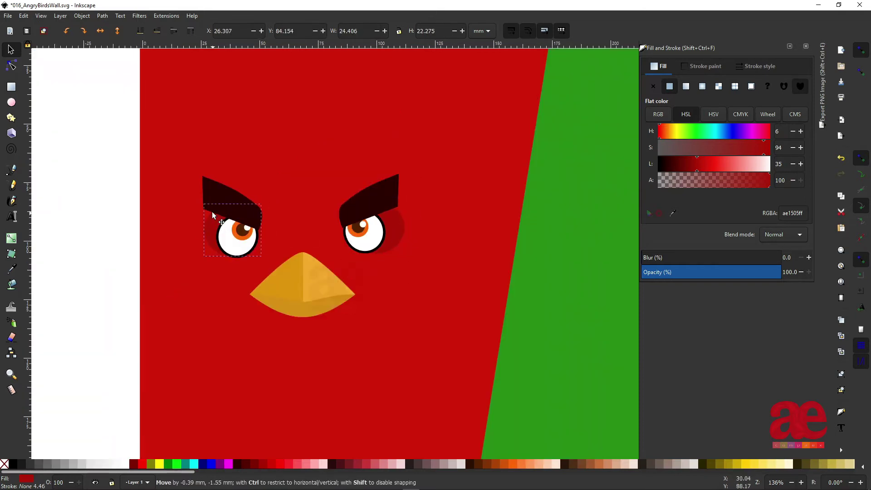
{"action": "left_click", "coordinate": [209, 212], "text": "alt"}
{"action": "scroll", "coordinate": [209, 212], "scroll_direction": "down", "scroll_amount": 3}
{"action": "scroll", "coordinate": [298, 288], "scroll_direction": "up", "scroll_amount": 2}
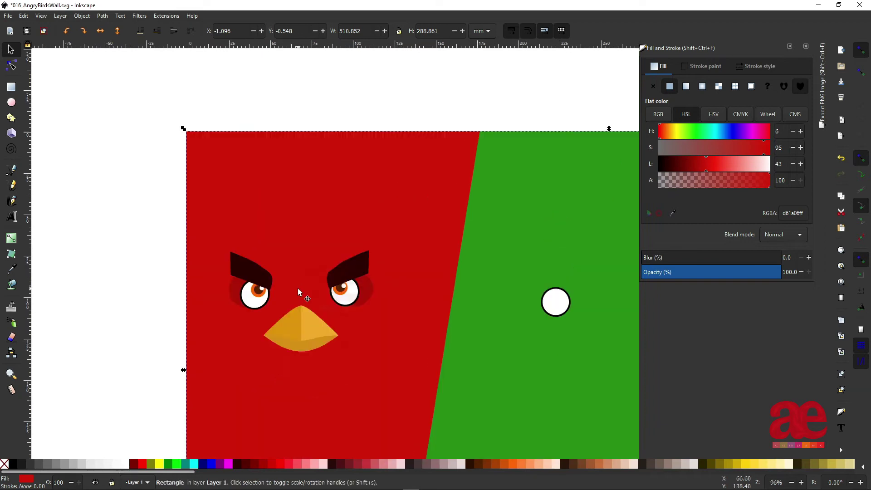
{"action": "scroll", "coordinate": [297, 288], "scroll_direction": "up", "scroll_amount": 1}
Step: Squeeze the dark-red ellipse into a thin cheek mark beside the left eye, then select the face
{"action": "left_click", "coordinate": [398, 265]}
{"action": "mouse_move", "coordinate": [397, 266]}
{"action": "left_mouse_down"}
{"action": "mouse_move", "coordinate": [448, 286]}
{"action": "mouse_move", "coordinate": [428, 292]}
{"action": "mouse_move", "coordinate": [429, 267]}
{"action": "mouse_move", "coordinate": [419, 275]}
{"action": "mouse_move", "coordinate": [221, 277]}
{"action": "left_mouse_up"}
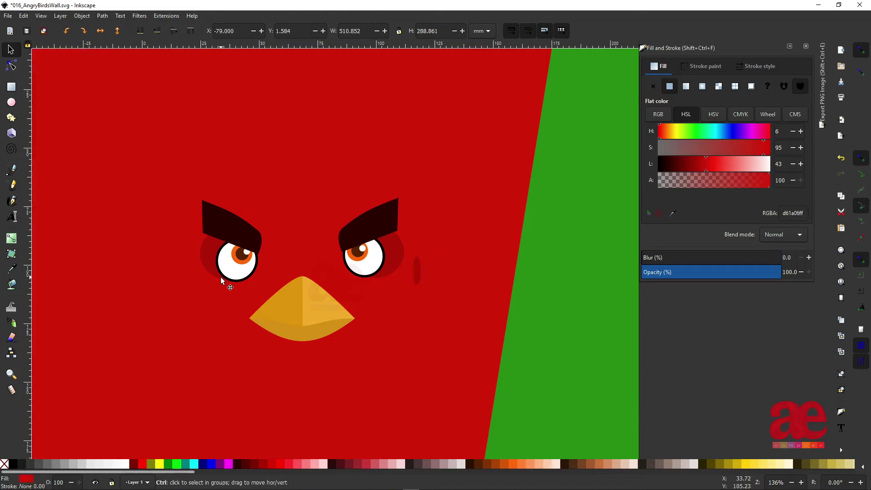
{"action": "key", "text": "ctrl+z"}
{"action": "left_click_drag", "start_coordinate": [417, 275], "coordinate": [184, 284]}
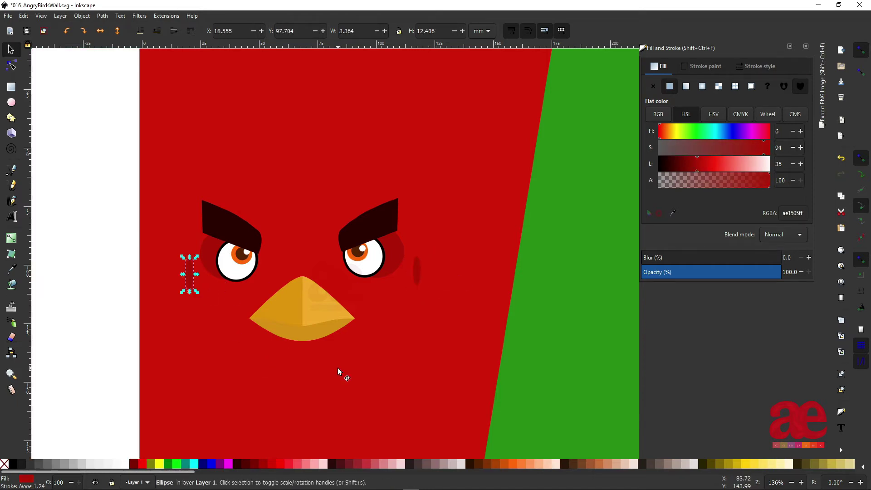
{"action": "left_click", "coordinate": [400, 353]}
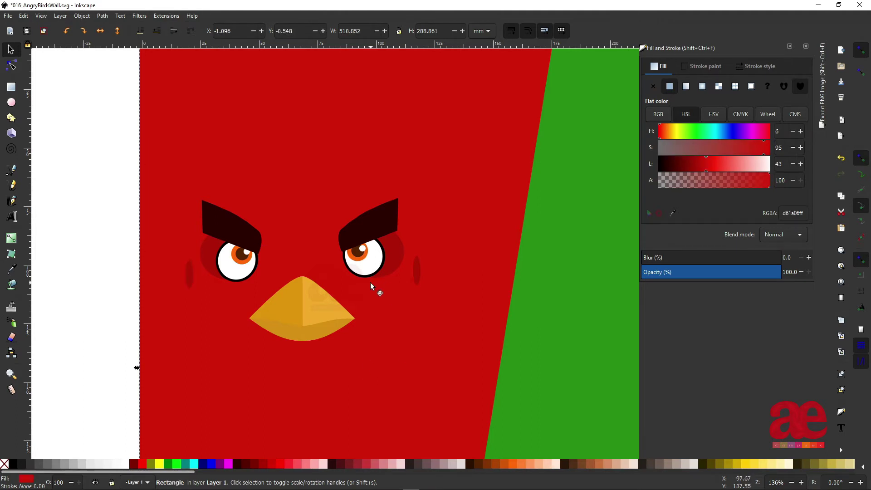
{"action": "scroll", "coordinate": [370, 282], "scroll_direction": "down", "scroll_amount": 2}
{"action": "left_click_drag", "start_coordinate": [109, 182], "coordinate": [424, 347]}
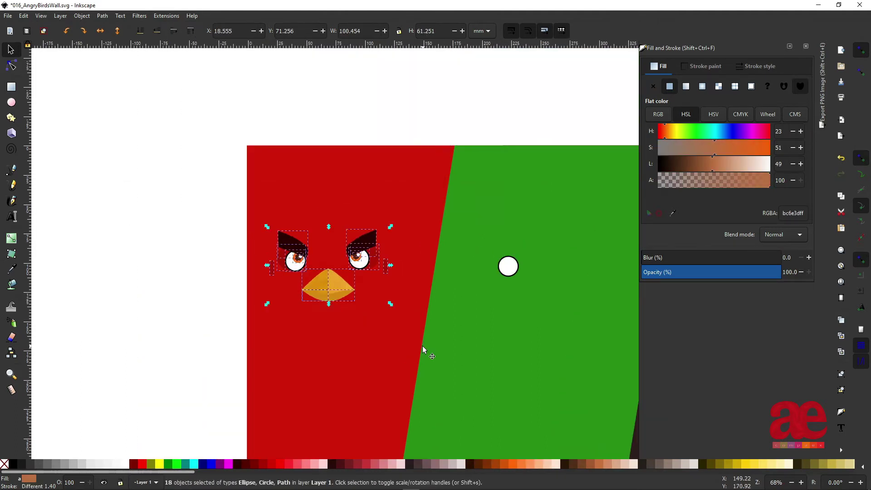
Step: Group the face parts, duplicate the group, scale the copy onto the red panel, and save
{"action": "mouse_move", "coordinate": [363, 242]}
{"action": "left_mouse_down"}
{"action": "mouse_move", "coordinate": [143, 239]}
{"action": "mouse_move", "coordinate": [355, 271]}
{"action": "left_mouse_up"}
{"action": "key", "text": "ctrl+g"}
{"action": "key", "text": "ctrl+d"}
{"action": "mouse_move", "coordinate": [371, 332]}
{"action": "left_mouse_down"}
{"action": "mouse_move", "coordinate": [398, 361]}
{"action": "mouse_move", "coordinate": [384, 149]}
{"action": "left_mouse_up"}
{"action": "key", "text": "Escape"}
{"action": "scroll", "coordinate": [78, 354], "scroll_direction": "down", "scroll_amount": 3}
{"action": "scroll", "coordinate": [78, 354], "scroll_direction": "right", "scroll_amount": 6}
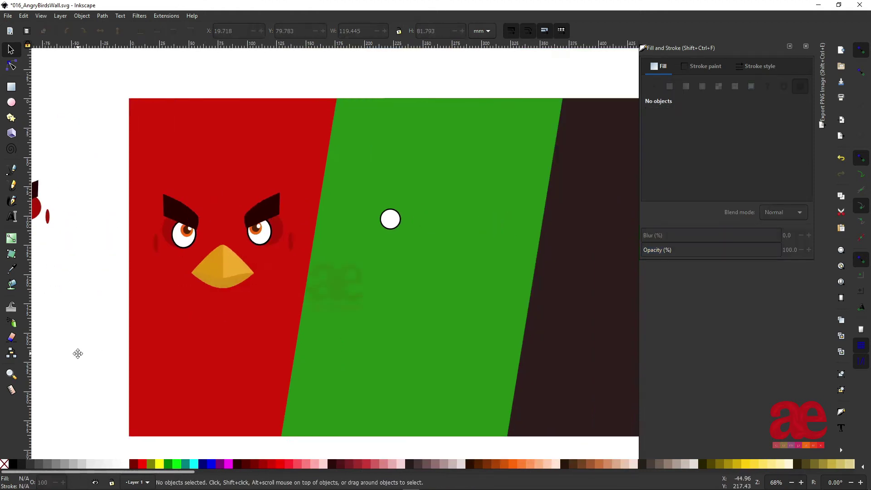
{"action": "key", "text": "ctrl+z"}
{"action": "key", "text": "Escape"}
{"action": "key", "text": "ctrl+s"}
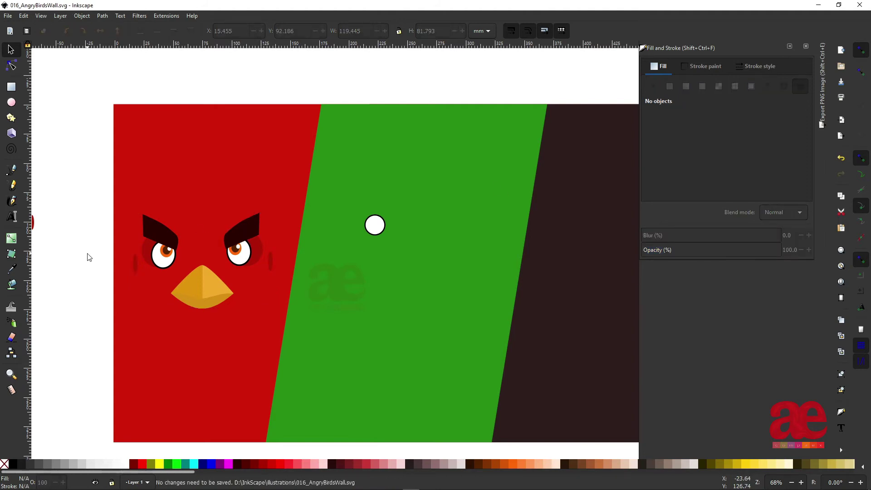
{"action": "scroll", "coordinate": [118, 246], "scroll_direction": "down", "scroll_amount": 2}
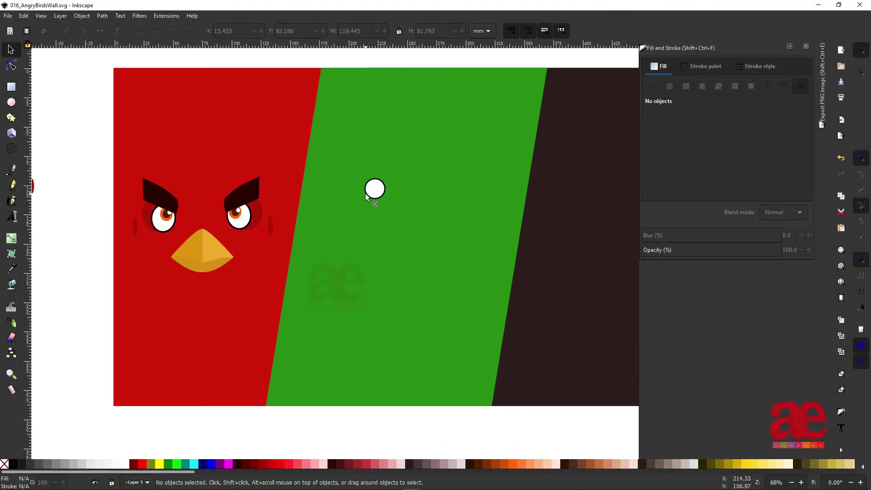
Step: Move the white eye circle down and left on the green panel
{"action": "left_click", "coordinate": [384, 190]}
{"action": "left_click_drag", "start_coordinate": [385, 191], "coordinate": [379, 211]}
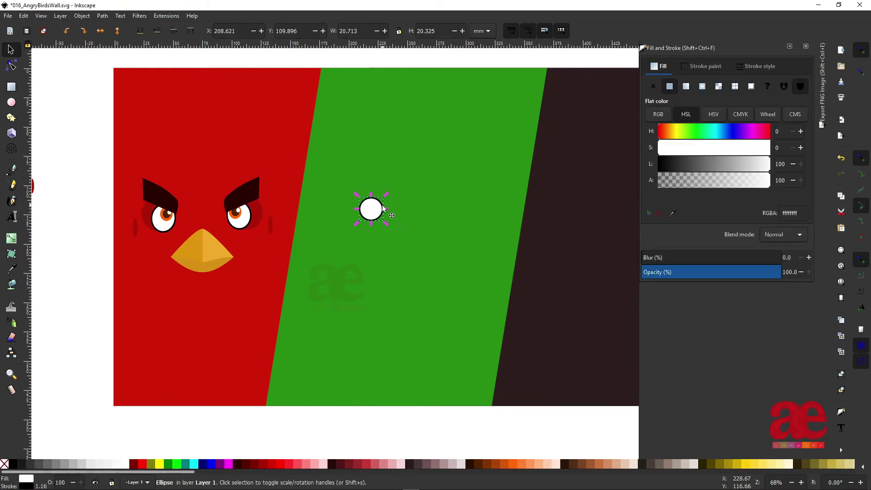
{"action": "left_click_drag", "start_coordinate": [382, 208], "coordinate": [353, 212]}
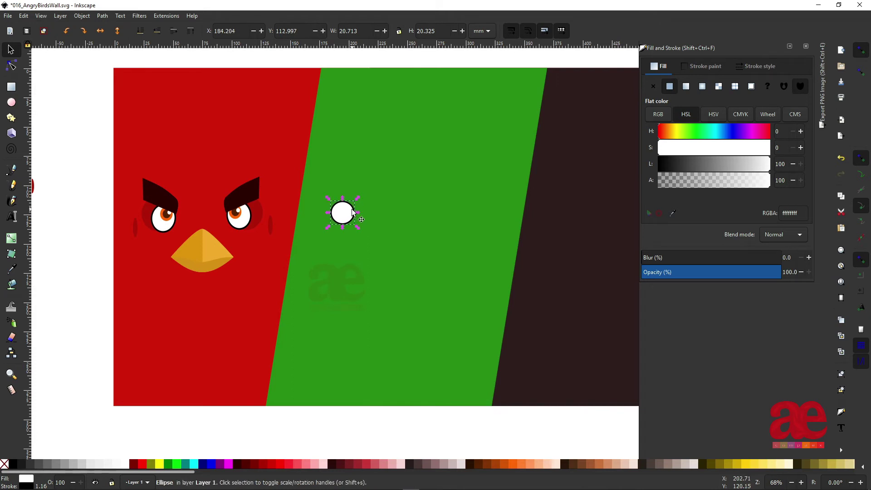
{"action": "scroll", "coordinate": [350, 205], "scroll_direction": "up", "scroll_amount": 1, "text": "ctrl"}
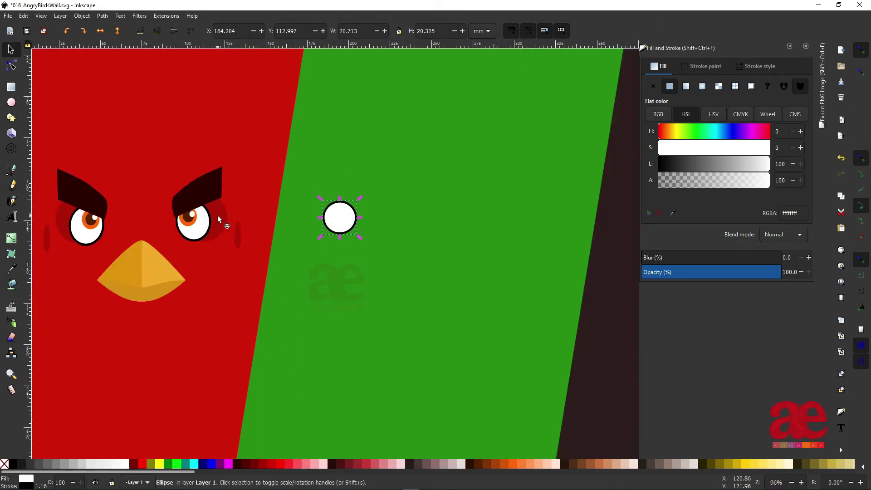
Step: Make the pupil circle 7 by 7 and fill it dark brown
{"action": "left_click_drag", "start_coordinate": [338, 221], "coordinate": [350, 211]}
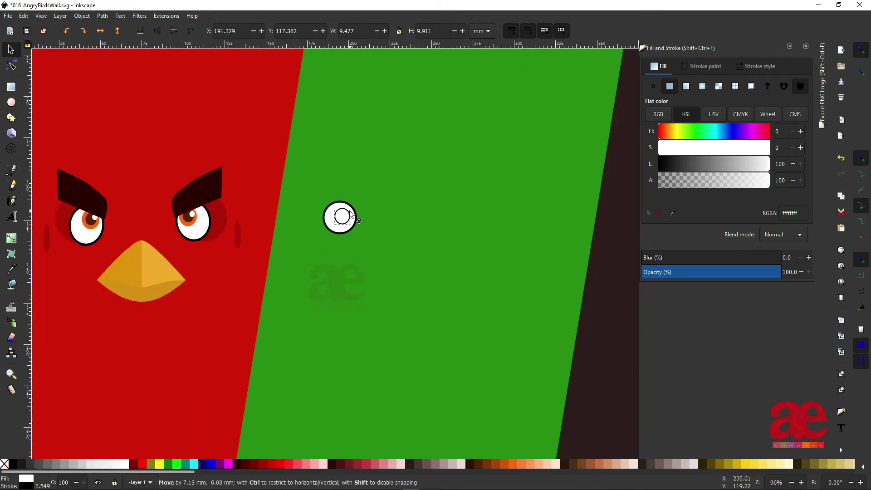
{"action": "triple_click", "coordinate": [348, 31]}
{"action": "type", "text": "7"}
{"action": "key", "text": "Tab"}
{"action": "type", "text": "7"}
{"action": "key", "text": "Return"}
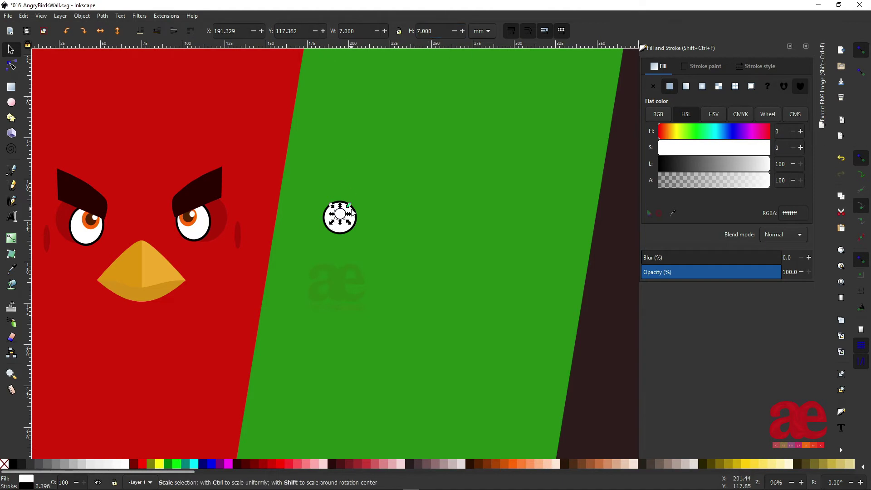
{"action": "left_click_drag", "start_coordinate": [352, 213], "coordinate": [359, 230]}
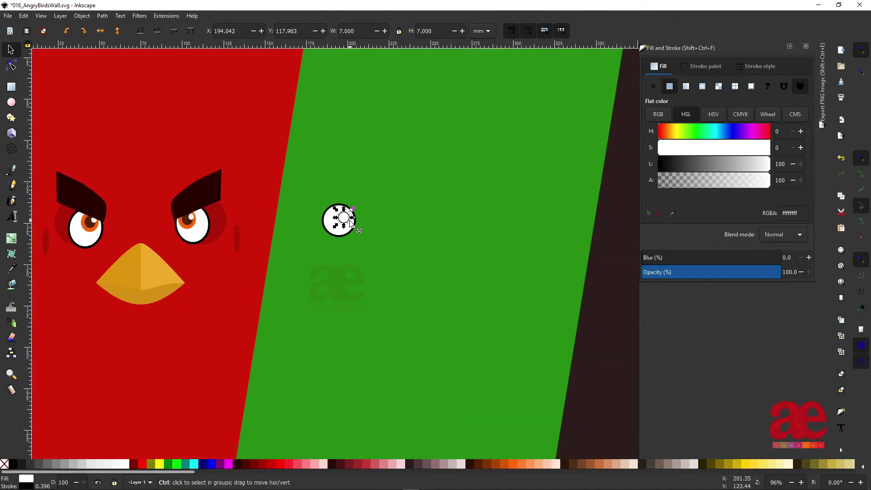
{"action": "left_click", "coordinate": [343, 218]}
Step: Nudge the dark pupil into place inside the white of the eye
{"action": "key", "text": "ctrl+shift+v"}
{"action": "scroll", "coordinate": [356, 223], "scroll_direction": "up", "scroll_amount": 3}
{"action": "left_click_drag", "start_coordinate": [354, 218], "coordinate": [359, 220]}
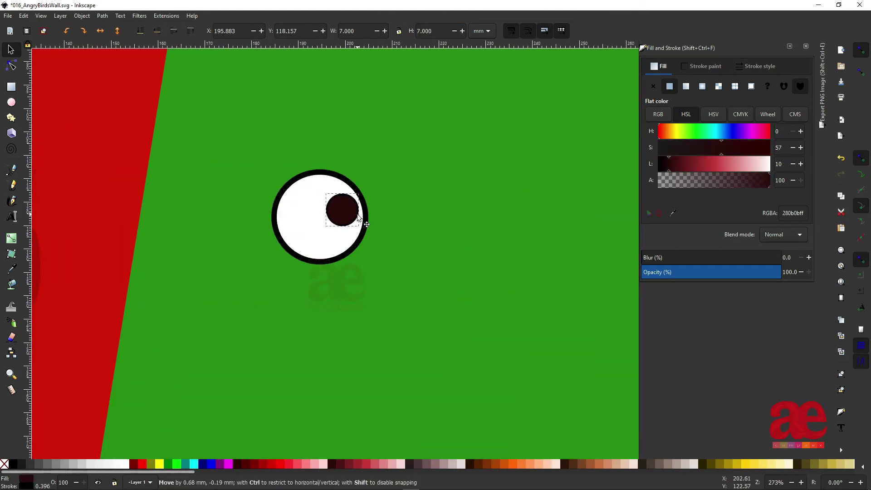
{"action": "left_click", "coordinate": [360, 218]}
{"action": "scroll", "coordinate": [360, 218], "scroll_direction": "down", "scroll_amount": 3}
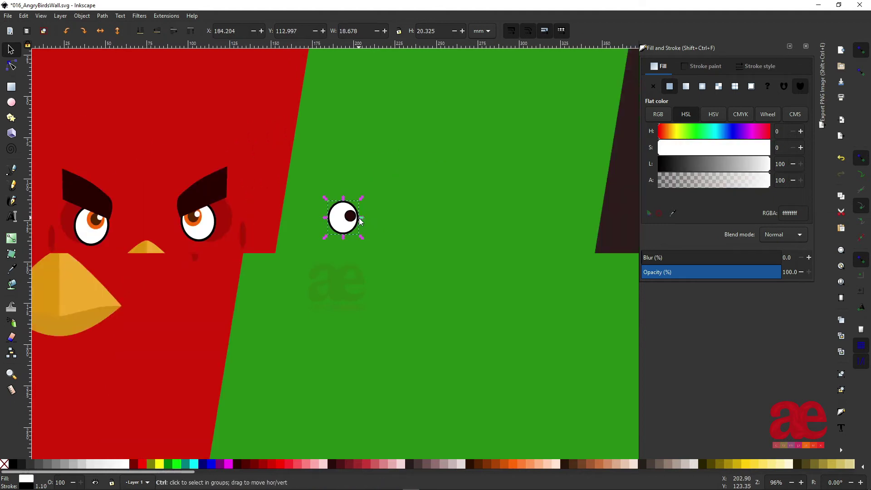
{"action": "scroll", "coordinate": [362, 214], "scroll_direction": "up", "scroll_amount": 3}
{"action": "left_click_drag", "start_coordinate": [339, 218], "coordinate": [330, 225]}
Step: Add a small white highlight circle at the pupil's top-right
{"action": "key", "text": "ctrl+d"}
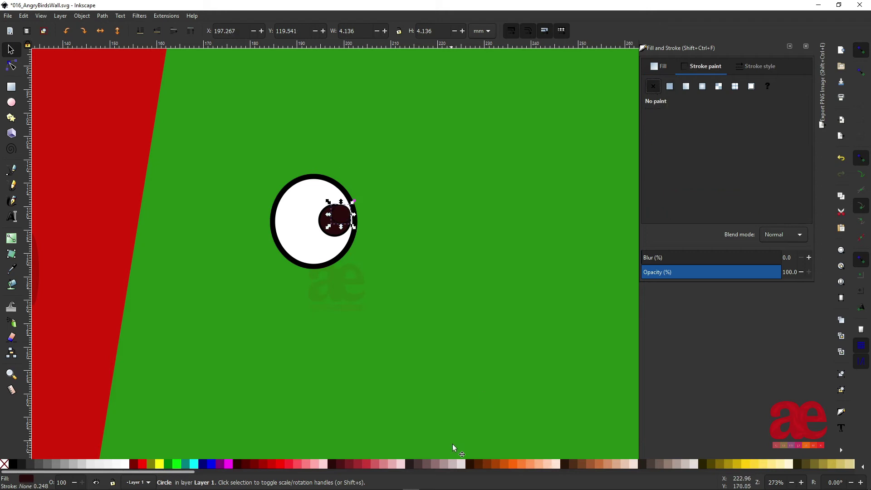
{"action": "scroll", "coordinate": [327, 216], "scroll_direction": "up", "scroll_amount": 2}
{"action": "scroll", "coordinate": [326, 216], "scroll_direction": "up", "scroll_amount": 1}
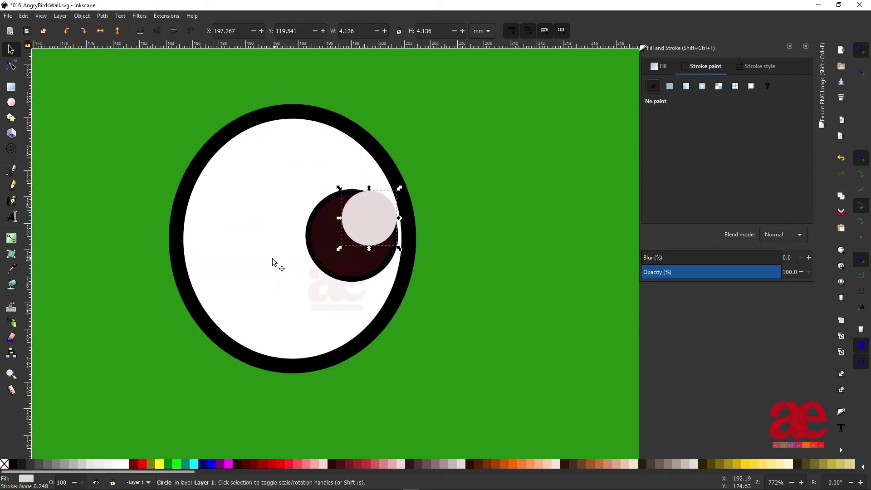
{"action": "key", "text": "d"}
{"action": "left_click", "coordinate": [272, 262]}
{"action": "key", "text": "d"}
{"action": "left_click_drag", "start_coordinate": [339, 248], "coordinate": [358, 227]}
{"action": "left_click", "coordinate": [356, 254]}
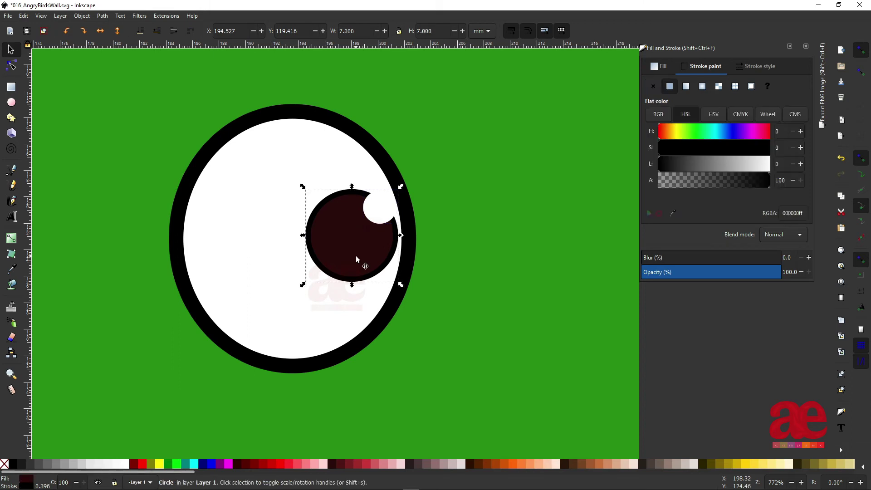
{"action": "left_click", "coordinate": [482, 216]}
{"action": "scroll", "coordinate": [350, 230], "scroll_direction": "down", "scroll_amount": 6}
{"action": "scroll", "coordinate": [406, 186], "scroll_direction": "down", "scroll_amount": 3}
Step: Draw a closed, curved eyebrow shape with the Pen tool above the pig's eye
{"action": "scroll", "coordinate": [402, 193], "scroll_direction": "up", "scroll_amount": 4}
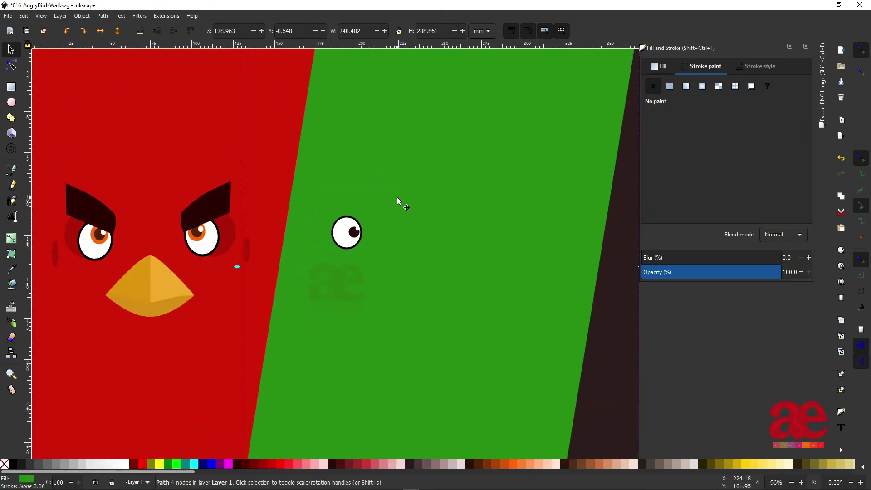
{"action": "scroll", "coordinate": [334, 209], "scroll_direction": "up", "scroll_amount": 2}
{"action": "key", "text": "b"}
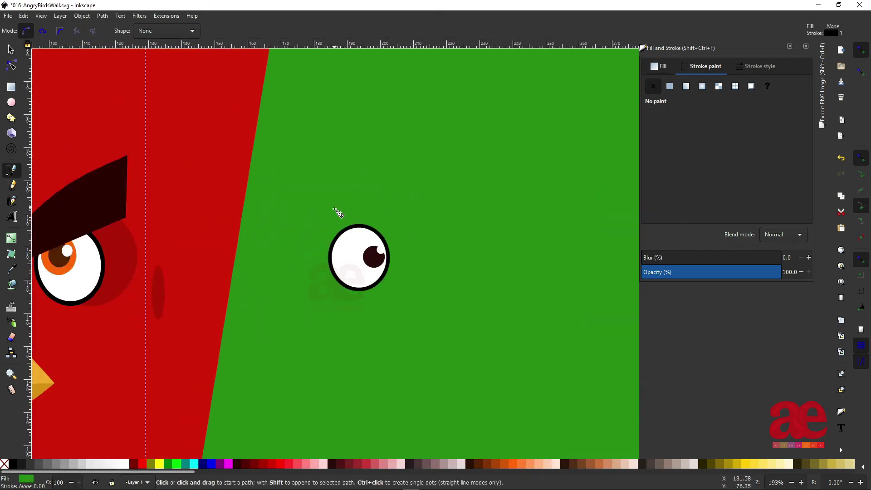
{"action": "left_click", "coordinate": [320, 211]}
{"action": "left_click_drag", "start_coordinate": [396, 189], "coordinate": [399, 184]}
{"action": "left_click_drag", "start_coordinate": [337, 225], "coordinate": [313, 226]}
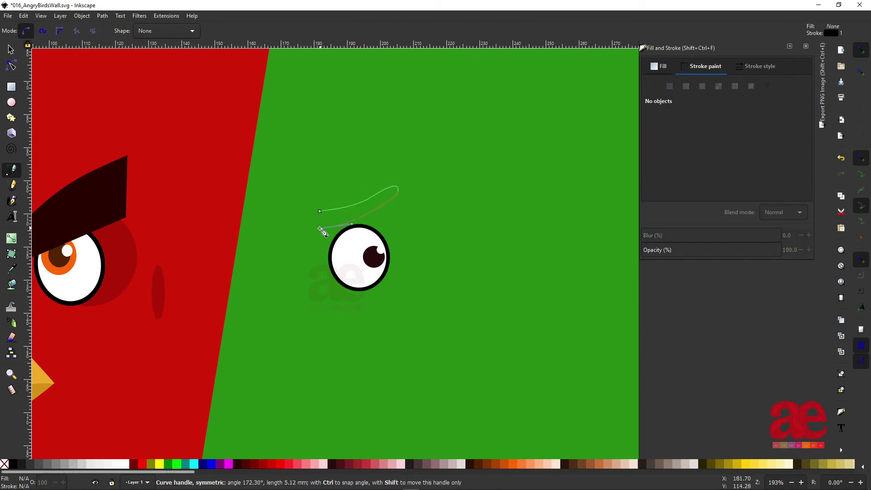
{"action": "left_click", "coordinate": [320, 211]}
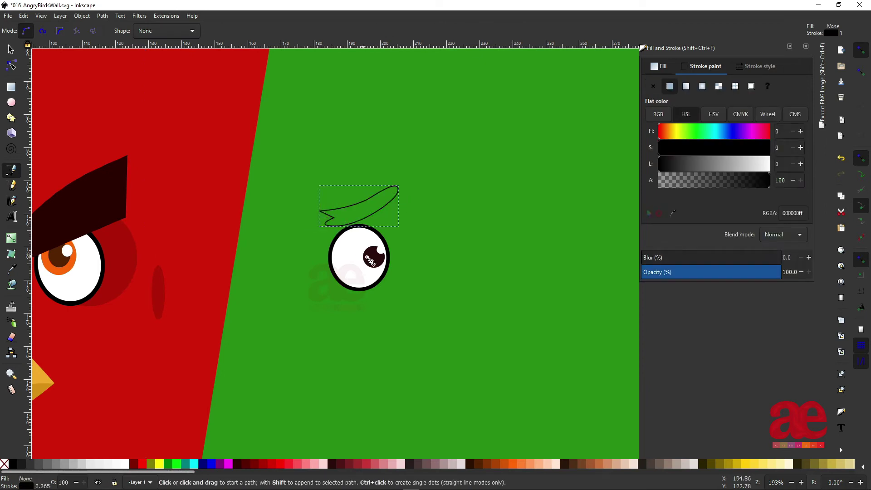
Step: Fill the eyebrow with the pupil's dark colour, remove its outline, and nudge it above the eye
{"action": "key", "text": "d"}
{"action": "left_click", "coordinate": [377, 257]}
{"action": "left_click", "coordinate": [688, 67]}
{"action": "scroll", "coordinate": [423, 209], "scroll_direction": "down", "scroll_amount": 1}
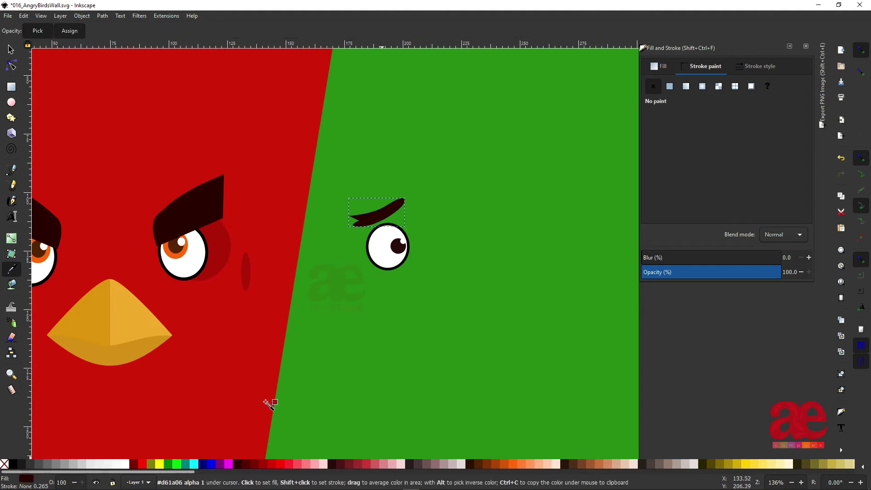
{"action": "key", "text": "s"}
{"action": "scroll", "coordinate": [458, 273], "scroll_direction": "down", "scroll_amount": 1}
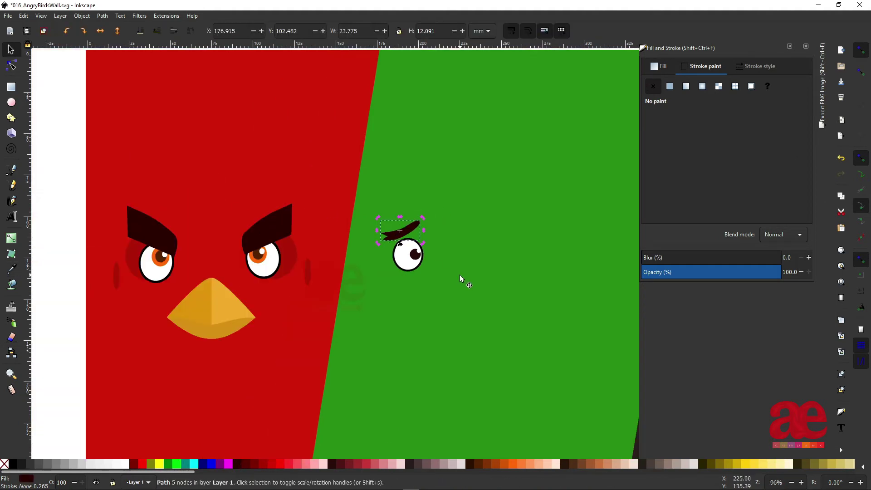
{"action": "scroll", "coordinate": [507, 342], "scroll_direction": "down", "scroll_amount": 1}
{"action": "scroll", "coordinate": [434, 351], "scroll_direction": "up", "scroll_amount": 1}
{"action": "scroll", "coordinate": [434, 350], "scroll_direction": "up", "scroll_amount": 1}
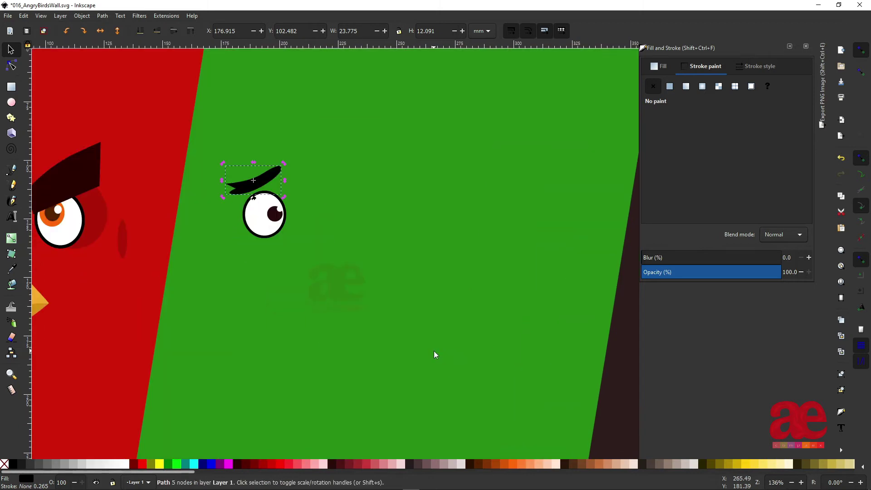
{"action": "left_click_drag", "start_coordinate": [265, 181], "coordinate": [271, 177]}
{"action": "left_click", "coordinate": [317, 225]}
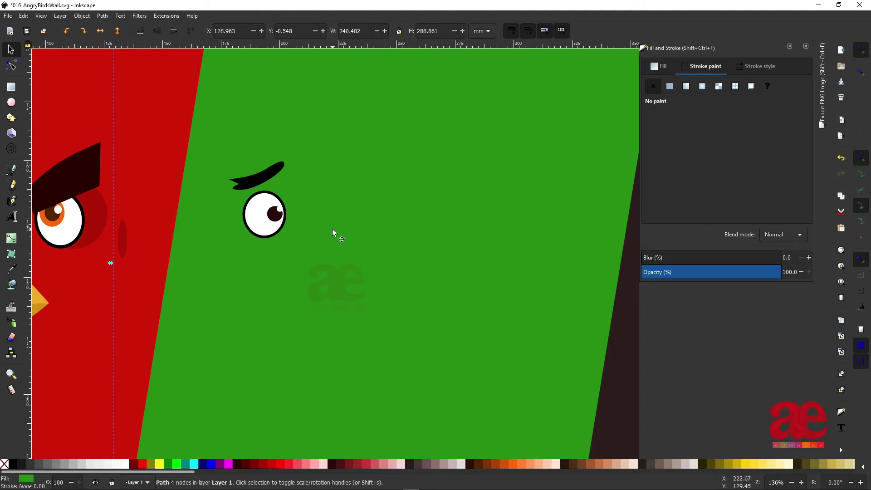
Step: Draw a large pale-yellow ellipse beside the pig's eye and save the drawing
{"action": "left_click", "coordinate": [11, 102]}
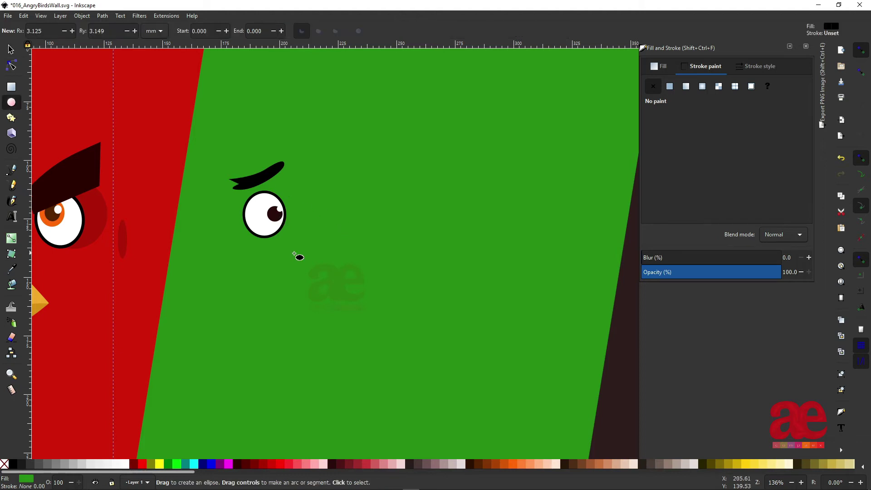
{"action": "left_click_drag", "start_coordinate": [311, 236], "coordinate": [430, 334]}
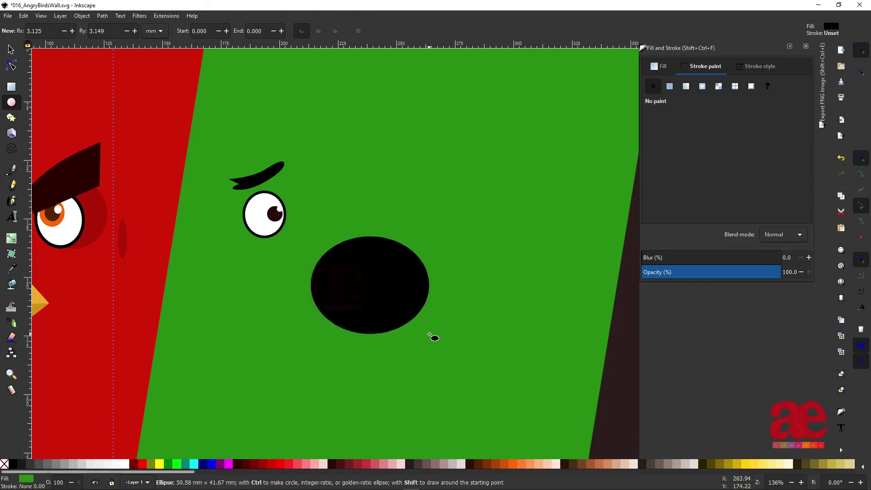
{"action": "key", "text": "s"}
{"action": "left_click_drag", "start_coordinate": [398, 274], "coordinate": [383, 226]}
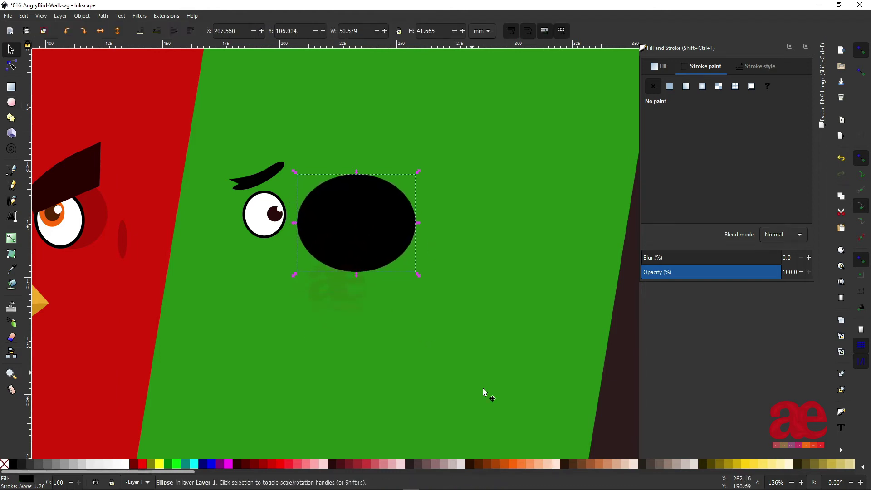
{"action": "left_click", "coordinate": [849, 465]}
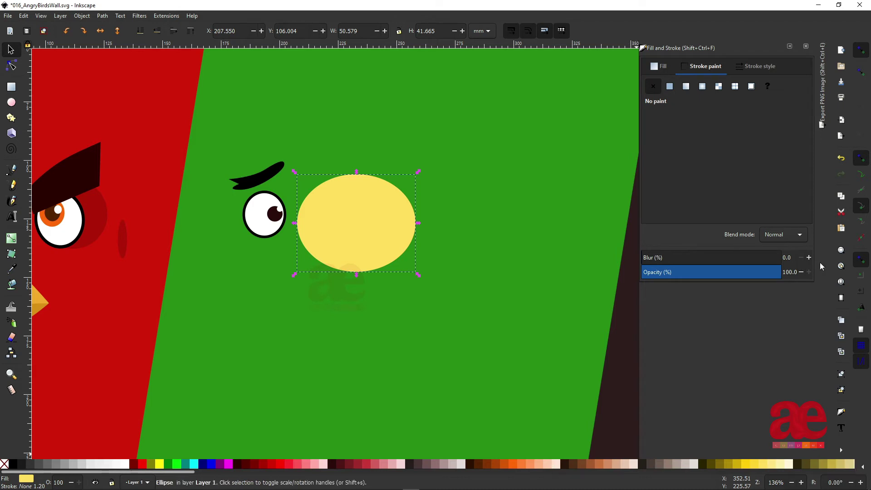
{"action": "key", "text": "ctrl+s"}
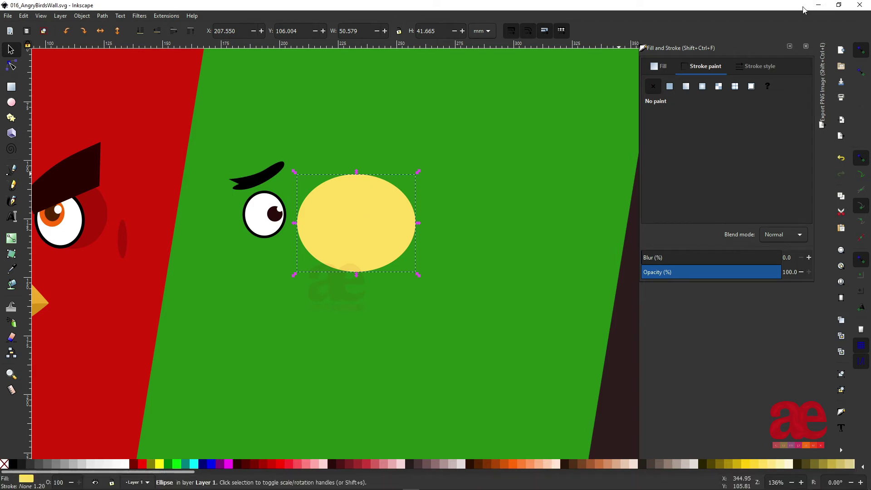
Step: Set the snout fill to ccff00 with no outline, and shrink a copy into a black nostril
{"action": "left_click", "coordinate": [389, 230]}
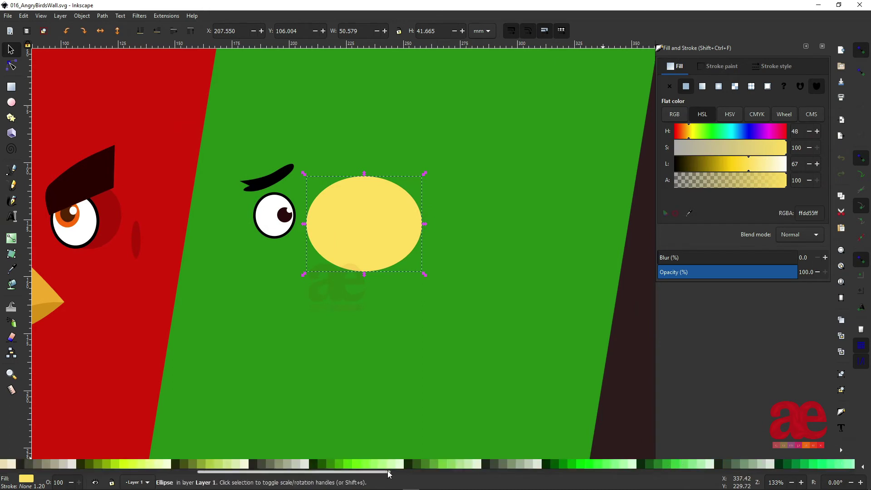
{"action": "left_click", "coordinate": [396, 464]}
{"action": "left_click", "coordinate": [367, 463]}
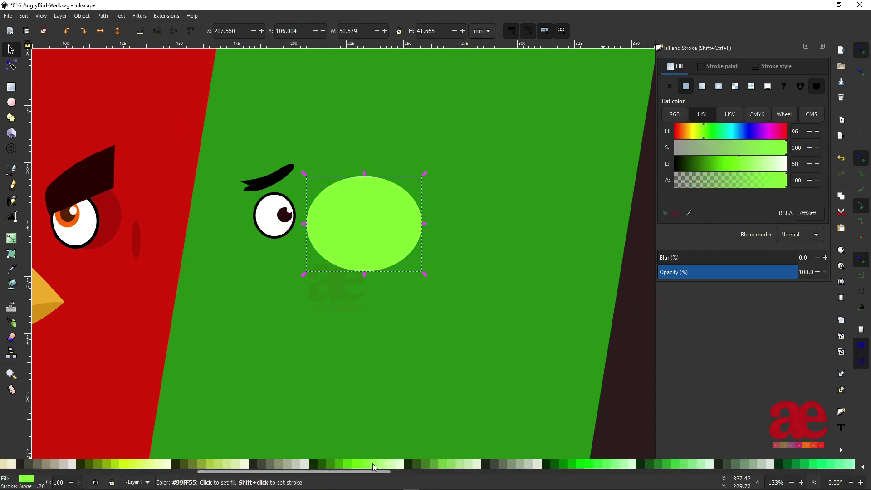
{"action": "left_click", "coordinate": [376, 464]}
{"action": "left_click", "coordinate": [122, 464]}
{"action": "left_click", "coordinate": [721, 66]}
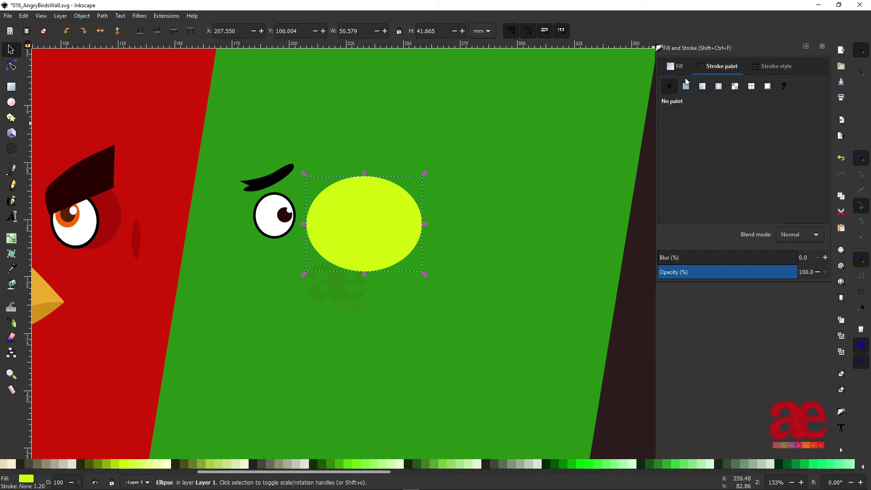
{"action": "left_click", "coordinate": [676, 65]}
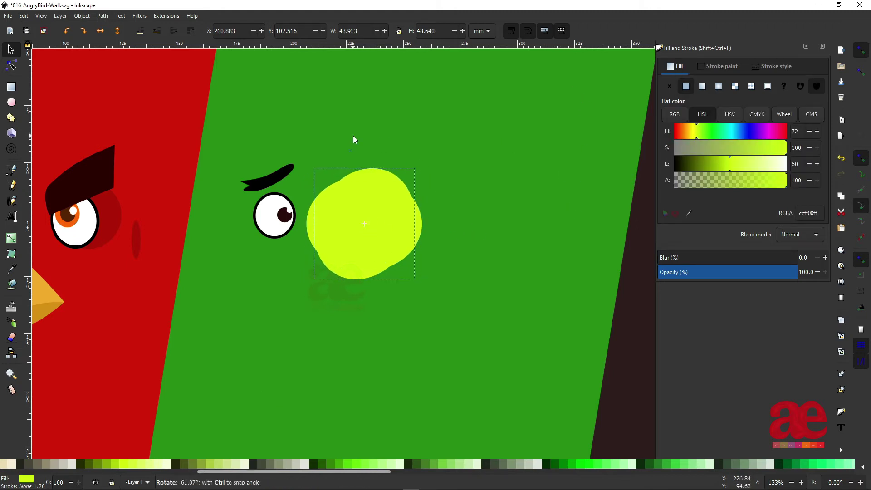
{"action": "key", "text": "ctrl+alt+v"}
{"action": "mouse_move", "coordinate": [415, 167]}
{"action": "left_mouse_down"}
{"action": "mouse_move", "coordinate": [354, 236]}
{"action": "mouse_move", "coordinate": [348, 218]}
{"action": "left_mouse_up"}
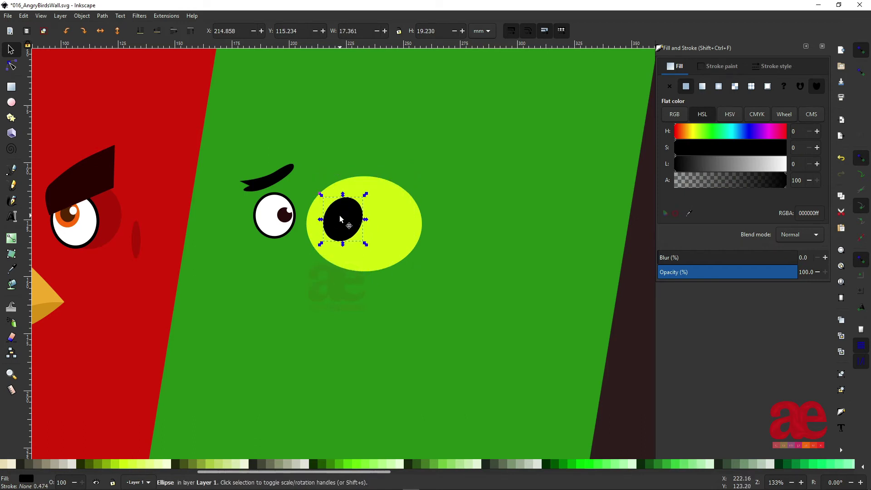
Step: Add a second nostril on the snout's right side and slightly enlarge the left one
{"action": "left_click", "coordinate": [103, 35]}
{"action": "key", "text": "ctrl+v"}
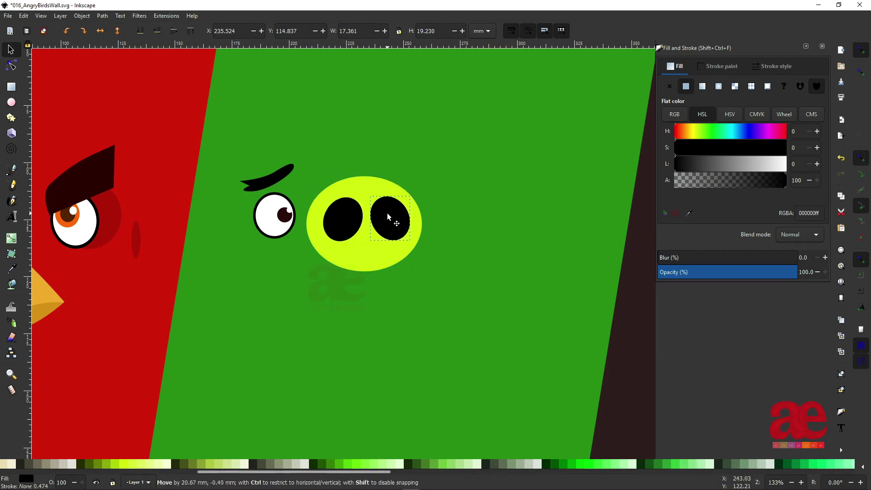
{"action": "left_click_drag", "start_coordinate": [383, 219], "coordinate": [388, 225]}
{"action": "left_click", "coordinate": [350, 219]}
{"action": "left_click_drag", "start_coordinate": [365, 195], "coordinate": [370, 196]}
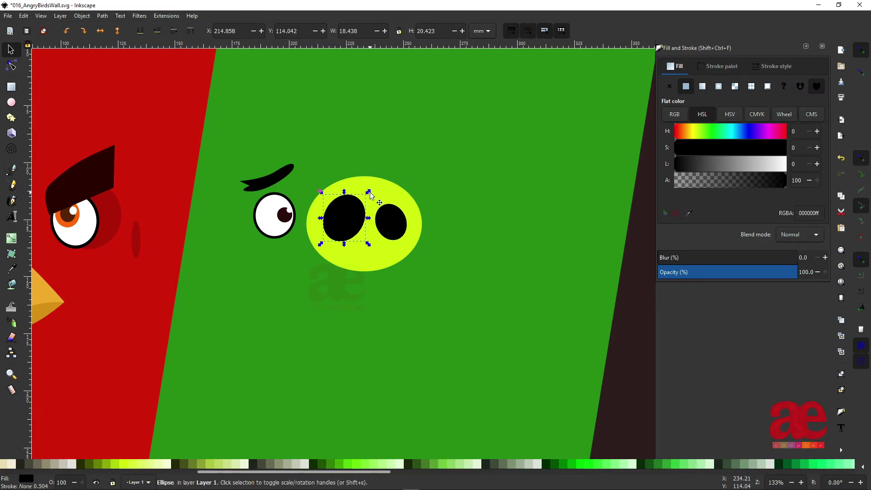
Step: Put enlarged panel-green copies behind both nostrils to form green rims
{"action": "key", "text": "d"}
{"action": "left_click", "coordinate": [518, 187]}
{"action": "key", "text": "d"}
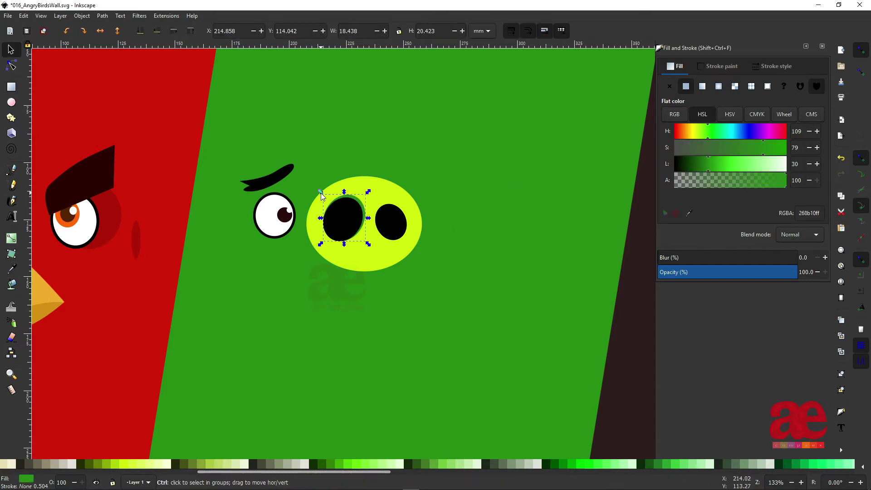
{"action": "left_click", "coordinate": [387, 219]}
{"action": "key", "text": "ctrl+d"}
{"action": "key", "text": "d"}
{"action": "left_click", "coordinate": [427, 175]}
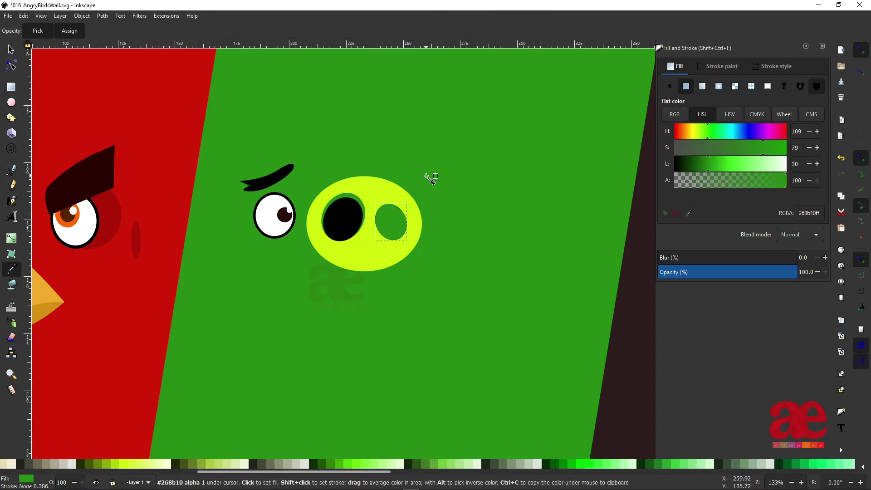
{"action": "key", "text": "Page_Down"}
{"action": "key", "text": "d"}
{"action": "left_click_drag", "start_coordinate": [372, 201], "coordinate": [412, 196]}
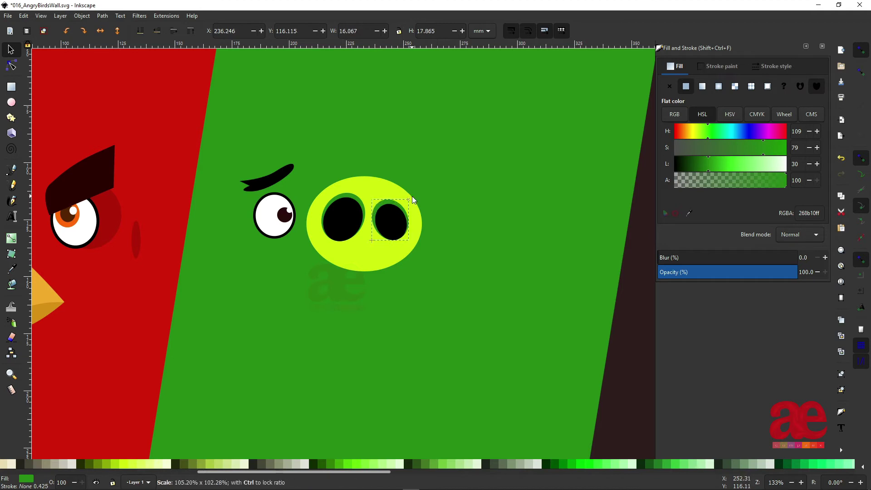
{"action": "left_click", "coordinate": [354, 199]}
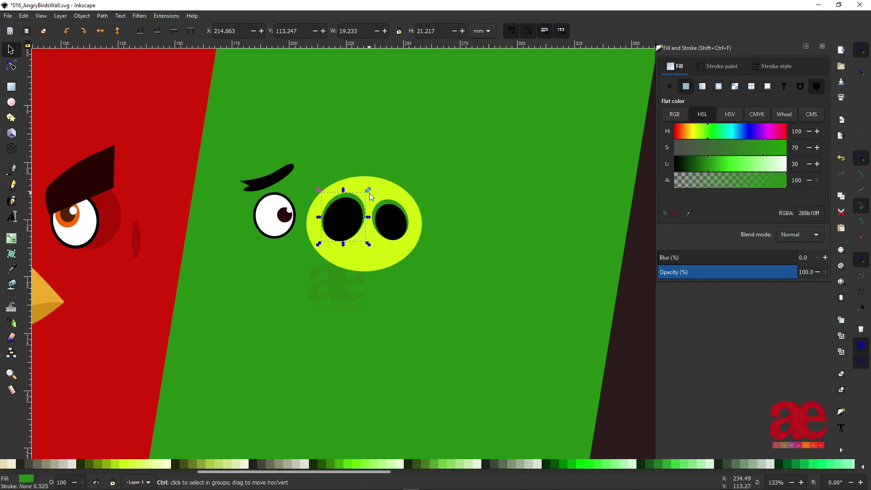
{"action": "left_click", "coordinate": [319, 189]}
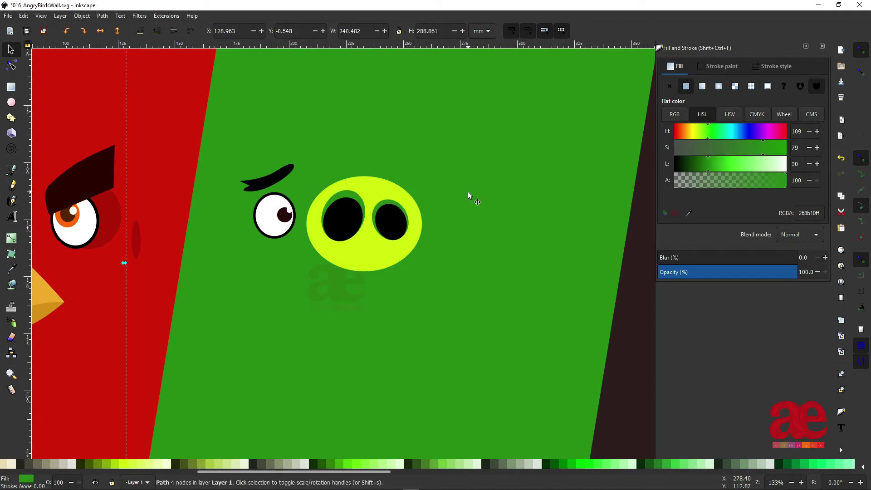
Step: Mirror a copy of the eye and eyebrow to the snout's right, and raise the left eyebrow
{"action": "scroll", "coordinate": [383, 241], "scroll_direction": "down", "scroll_amount": 2}
{"action": "scroll", "coordinate": [383, 241], "scroll_direction": "up", "scroll_amount": 4}
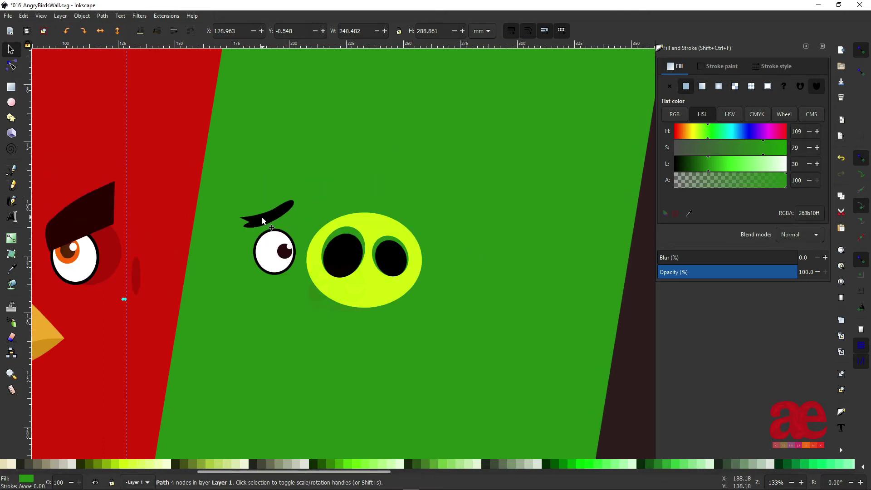
{"action": "left_click", "coordinate": [262, 217]}
{"action": "left_click", "coordinate": [281, 243], "text": "shift"}
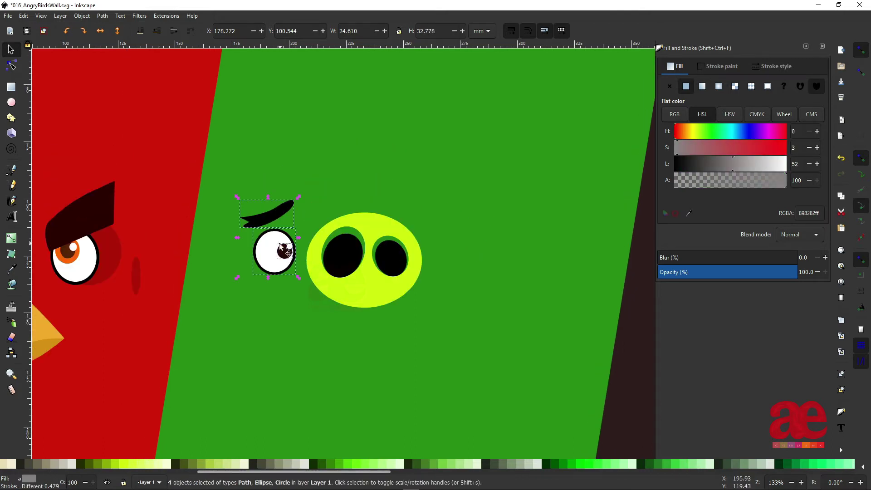
{"action": "key", "text": "ctrl+d"}
{"action": "key", "text": "h"}
{"action": "mouse_move", "coordinate": [280, 247]}
{"action": "left_mouse_down"}
{"action": "mouse_move", "coordinate": [475, 218]}
{"action": "mouse_move", "coordinate": [449, 187]}
{"action": "left_mouse_up"}
{"action": "left_click", "coordinate": [424, 165]}
{"action": "left_click_drag", "start_coordinate": [276, 216], "coordinate": [291, 194]}
{"action": "left_click", "coordinate": [394, 205]}
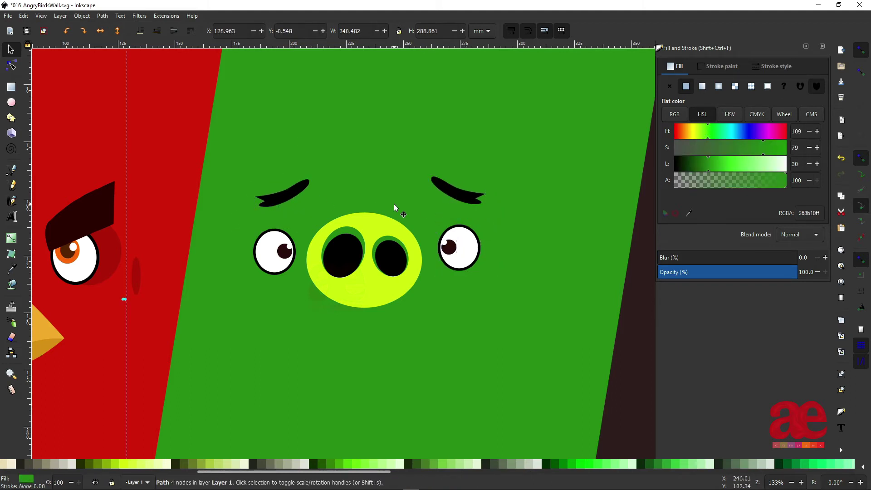
Step: Draw a closed, curved mouth shape below the snout with the Pen tool
{"action": "key", "text": "b"}
{"action": "left_click", "coordinate": [298, 338]}
{"action": "left_click_drag", "start_coordinate": [329, 351], "coordinate": [377, 362]}
{"action": "left_click", "coordinate": [447, 334]}
{"action": "left_click", "coordinate": [297, 338]}
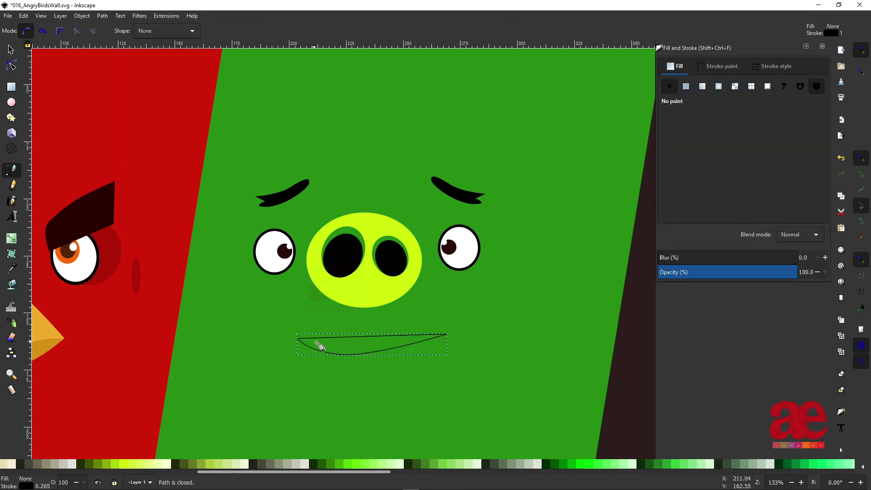
Step: Fill the mouth with a darkened panel green and remove its outline
{"action": "scroll", "coordinate": [386, 355], "scroll_direction": "up", "scroll_amount": 1}
{"action": "key", "text": "d"}
{"action": "left_click", "coordinate": [525, 287]}
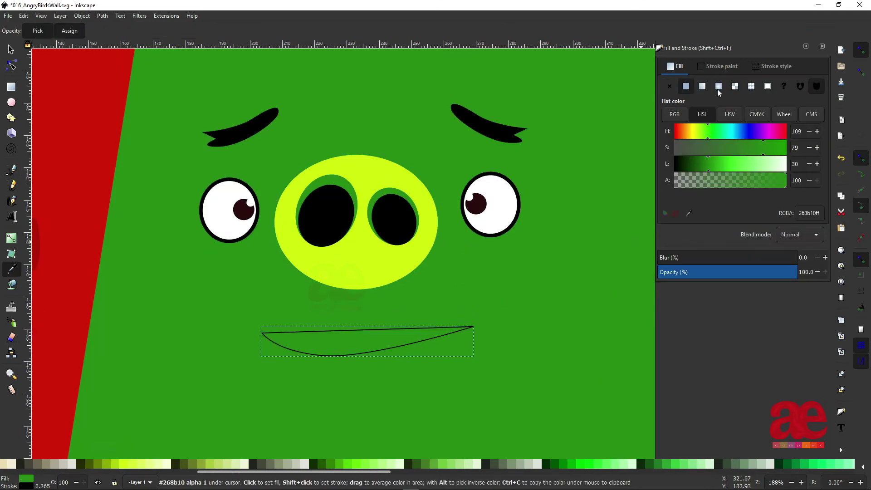
{"action": "left_click", "coordinate": [701, 164]}
{"action": "left_click_drag", "start_coordinate": [700, 164], "coordinate": [695, 166]}
{"action": "left_click", "coordinate": [722, 66]}
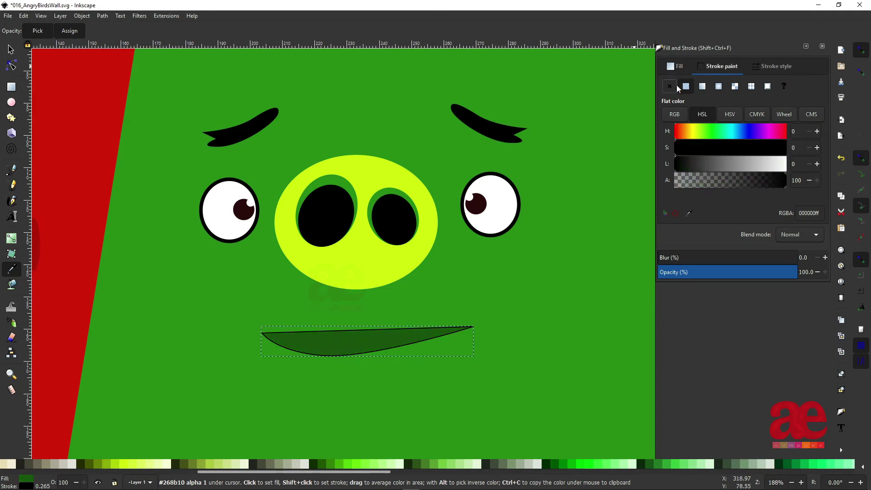
{"action": "left_click", "coordinate": [669, 86]}
{"action": "left_click", "coordinate": [676, 66]}
Step: Drag the mouth's nodes and handles into a thin smile curve
{"action": "key", "text": "n"}
{"action": "mouse_move", "coordinate": [318, 352]}
{"action": "left_mouse_down"}
{"action": "mouse_move", "coordinate": [341, 370]}
{"action": "mouse_move", "coordinate": [326, 361]}
{"action": "left_mouse_up"}
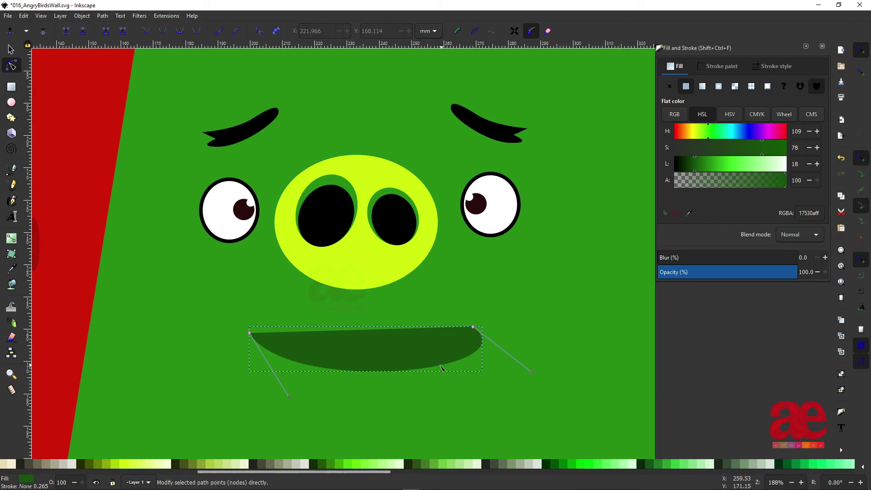
{"action": "left_click_drag", "start_coordinate": [443, 368], "coordinate": [419, 376]}
{"action": "left_click_drag", "start_coordinate": [309, 368], "coordinate": [294, 371]}
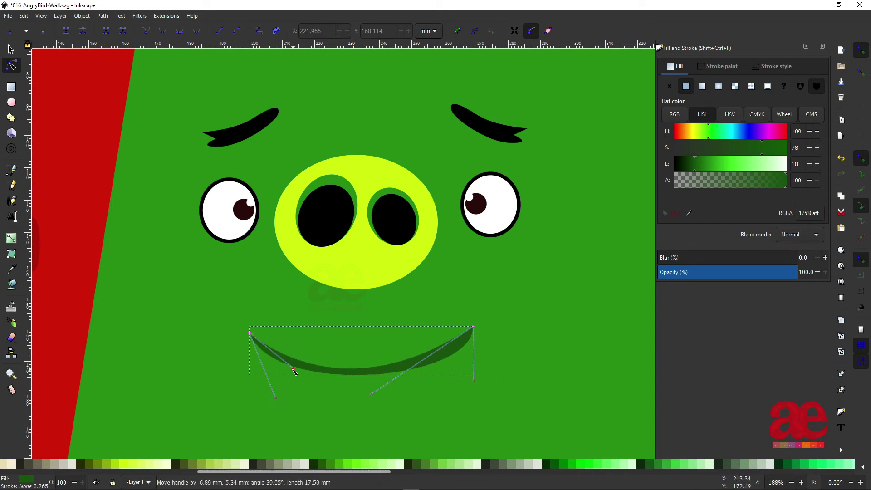
{"action": "left_click_drag", "start_coordinate": [372, 394], "coordinate": [414, 399]}
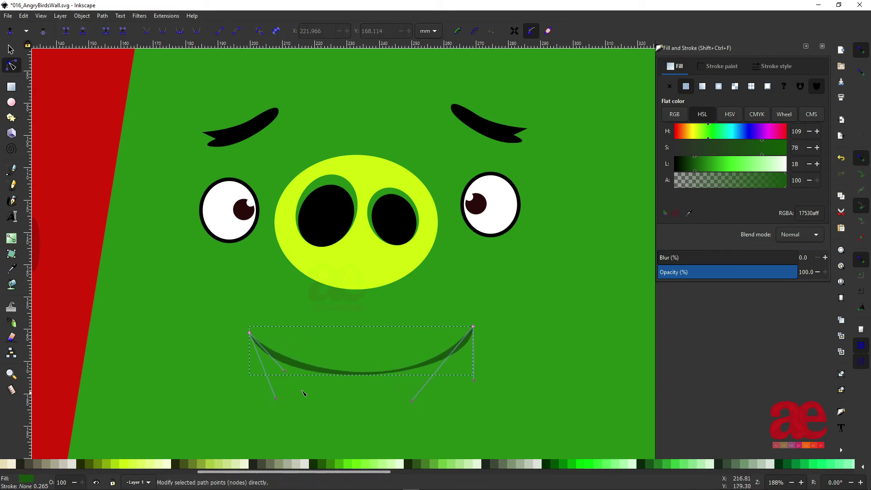
{"action": "left_click_drag", "start_coordinate": [284, 370], "coordinate": [271, 373]}
{"action": "left_click_drag", "start_coordinate": [474, 380], "coordinate": [456, 390]}
Step: Move the mouth lower and left, and taper its right end to a sharp corner
{"action": "scroll", "coordinate": [457, 391], "scroll_direction": "down", "scroll_amount": 2}
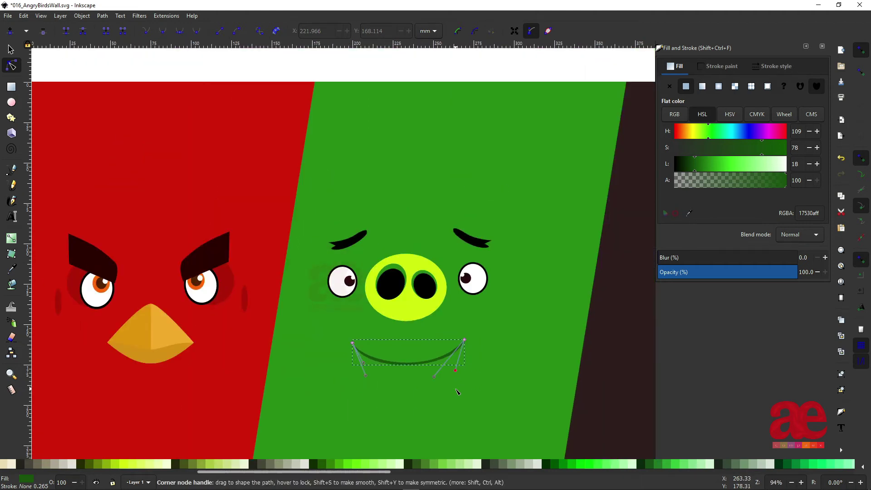
{"action": "key", "text": "s"}
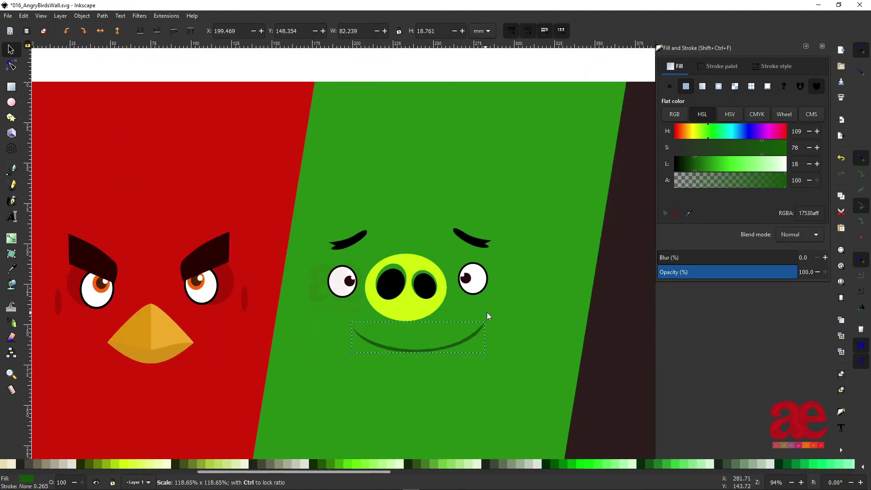
{"action": "left_click_drag", "start_coordinate": [483, 329], "coordinate": [473, 335]}
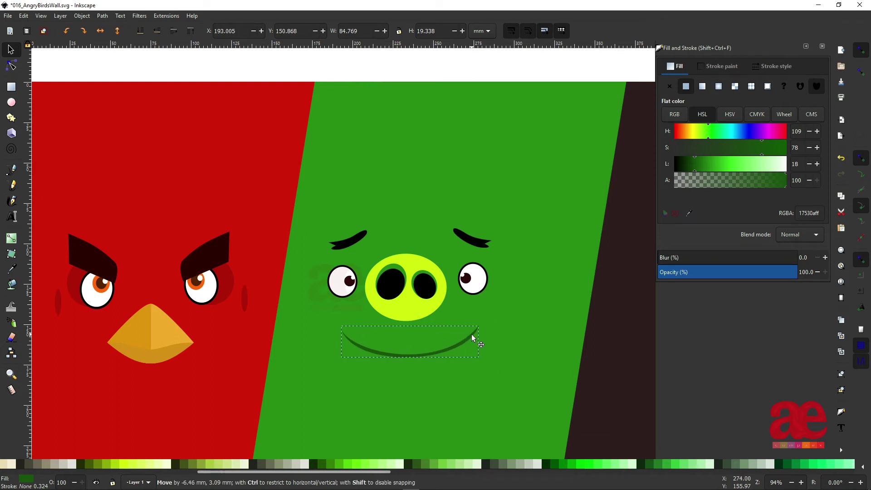
{"action": "scroll", "coordinate": [480, 334], "scroll_direction": "up", "scroll_amount": 4}
{"action": "key", "text": "n"}
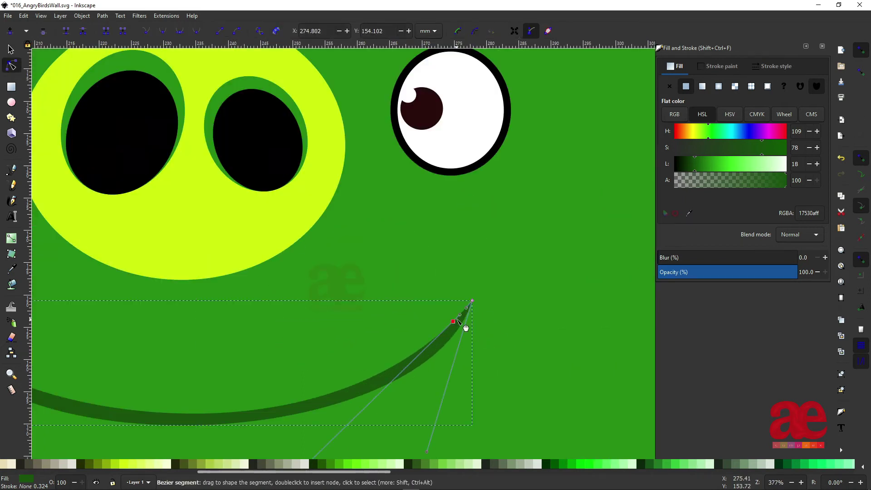
{"action": "left_click_drag", "start_coordinate": [463, 327], "coordinate": [470, 324]}
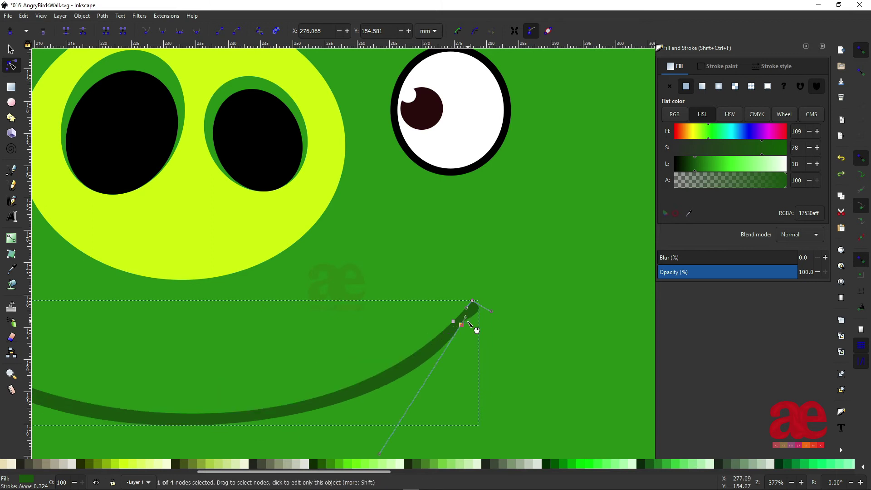
{"action": "left_click", "coordinate": [146, 31]}
{"action": "mouse_move", "coordinate": [466, 317]}
{"action": "left_mouse_down"}
{"action": "mouse_move", "coordinate": [477, 314]}
{"action": "mouse_move", "coordinate": [438, 354]}
{"action": "left_mouse_up"}
{"action": "left_click_drag", "start_coordinate": [491, 312], "coordinate": [515, 310]}
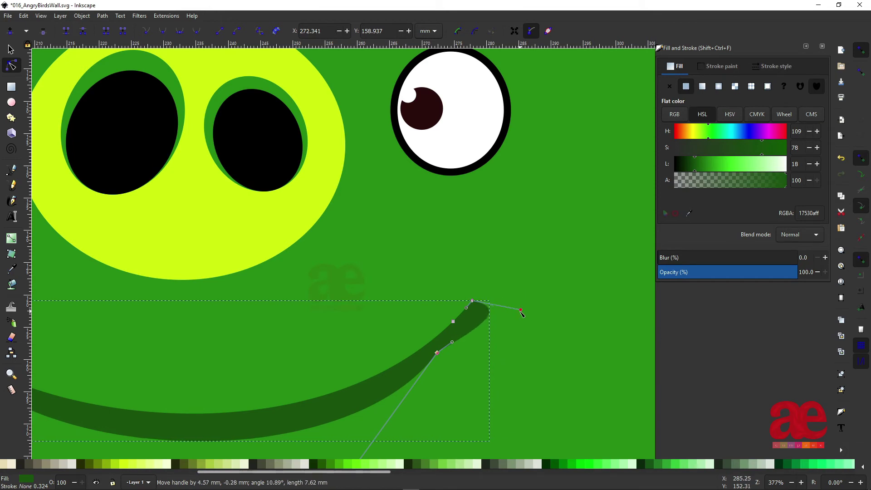
{"action": "scroll", "coordinate": [333, 354], "scroll_direction": "down", "scroll_amount": 3}
{"action": "left_click_drag", "start_coordinate": [340, 408], "coordinate": [336, 397]}
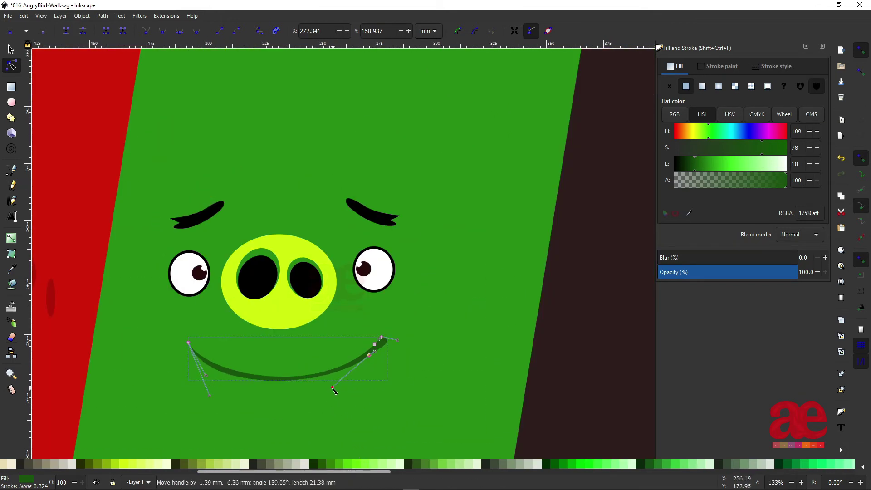
Step: Reshape the mouth's left side, undoing one unwanted node drag
{"action": "left_click_drag", "start_coordinate": [215, 398], "coordinate": [225, 401]}
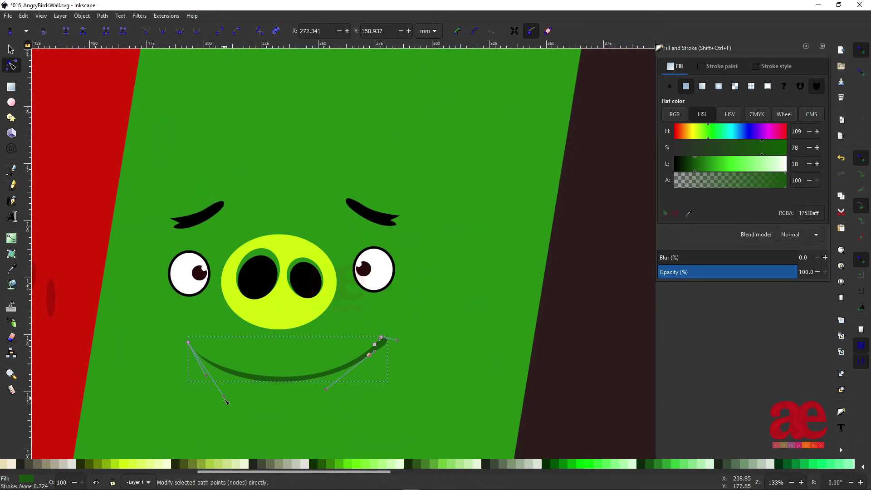
{"action": "scroll", "coordinate": [186, 359], "scroll_direction": "up", "scroll_amount": 2}
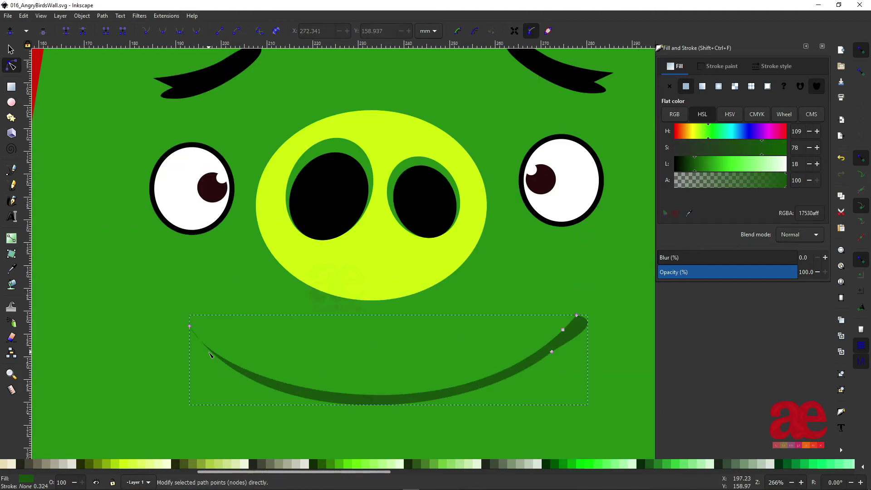
{"action": "left_click", "coordinate": [211, 352]}
{"action": "mouse_move", "coordinate": [198, 350]}
{"action": "left_mouse_down"}
{"action": "mouse_move", "coordinate": [220, 355]}
{"action": "mouse_move", "coordinate": [193, 286]}
{"action": "left_mouse_up"}
{"action": "key", "text": "ctrl+z"}
{"action": "scroll", "coordinate": [218, 350], "scroll_direction": "up", "scroll_amount": 4}
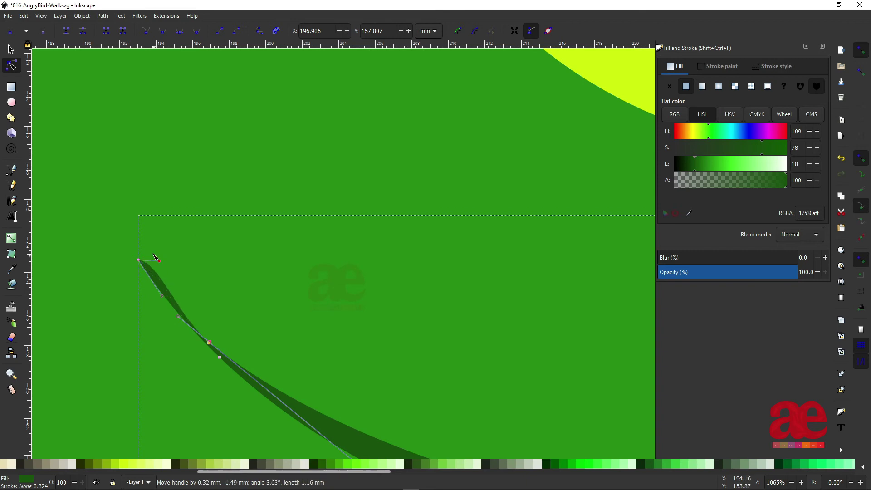
{"action": "scroll", "coordinate": [212, 345], "scroll_direction": "down", "scroll_amount": 2}
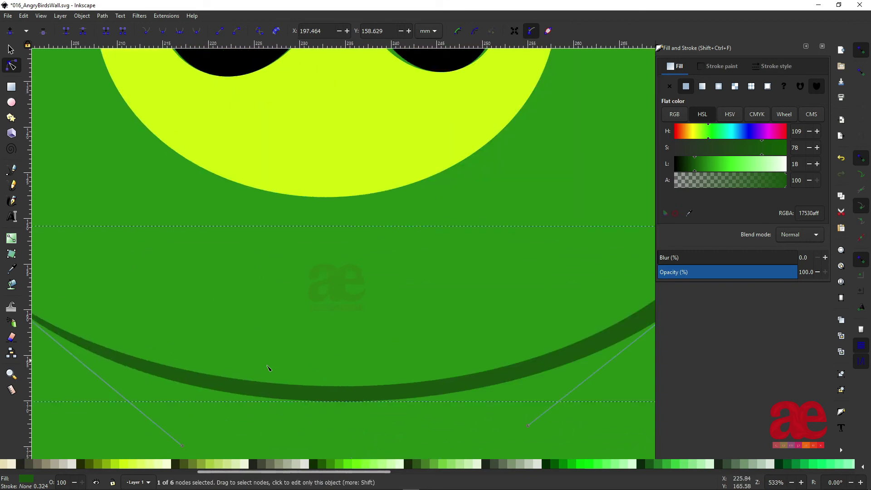
{"action": "scroll", "coordinate": [367, 402], "scroll_direction": "down", "scroll_amount": 1}
{"action": "scroll", "coordinate": [366, 402], "scroll_direction": "down", "scroll_amount": 1}
{"action": "scroll", "coordinate": [201, 357], "scroll_direction": "up", "scroll_amount": 4}
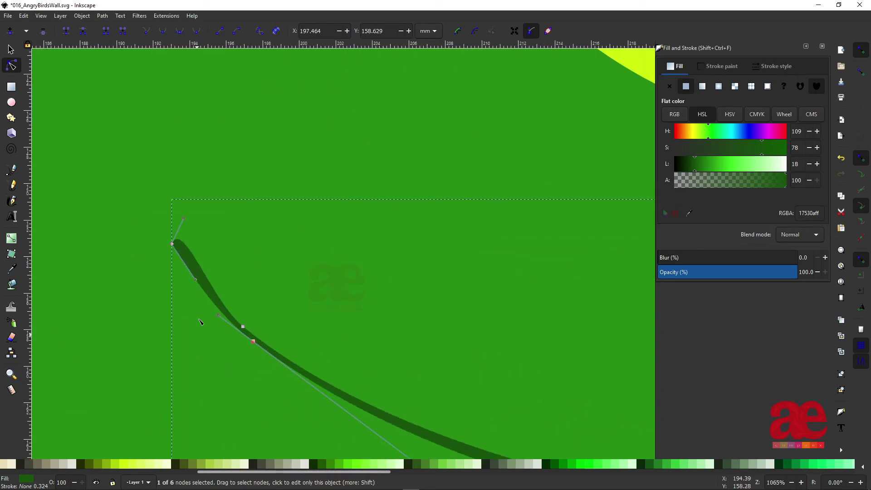
Step: Taper the mouth's left tip to a fine point and lift its lower-right curve
{"action": "left_click_drag", "start_coordinate": [195, 282], "coordinate": [165, 284]}
{"action": "left_click_drag", "start_coordinate": [179, 250], "coordinate": [136, 255]}
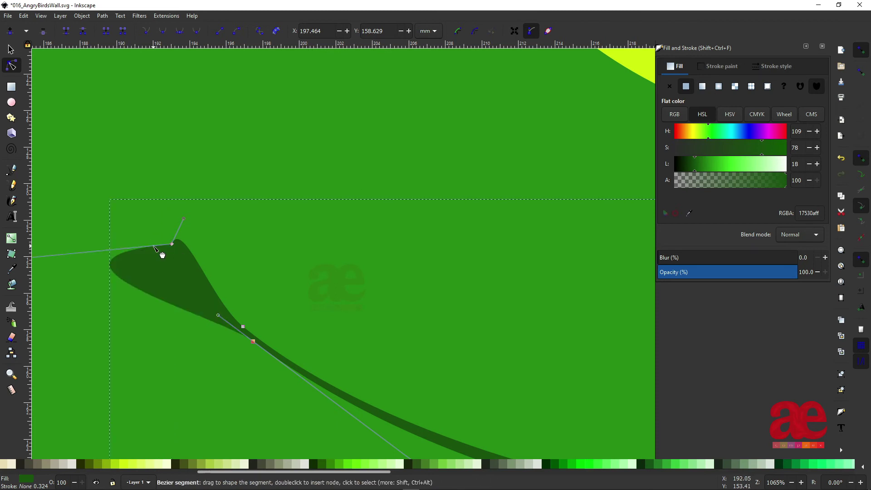
{"action": "scroll", "coordinate": [269, 357], "scroll_direction": "down", "scroll_amount": 4}
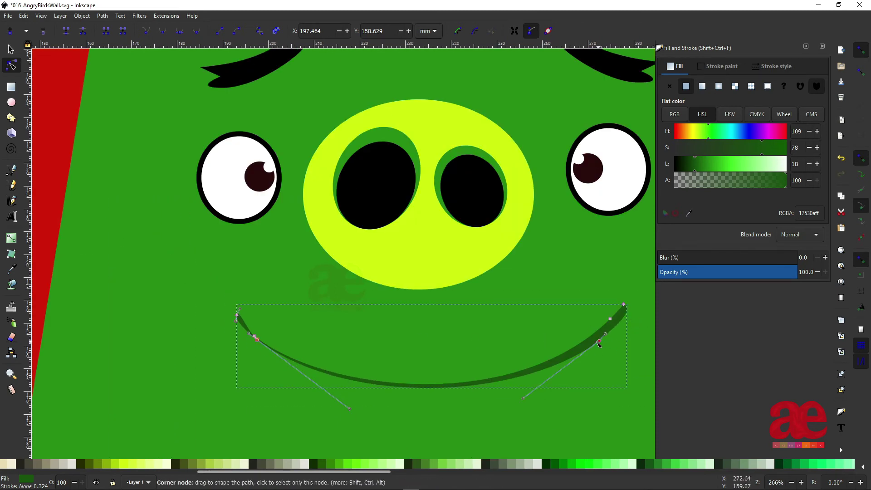
{"action": "left_click_drag", "start_coordinate": [599, 343], "coordinate": [650, 309]}
{"action": "left_click_drag", "start_coordinate": [512, 401], "coordinate": [512, 396]}
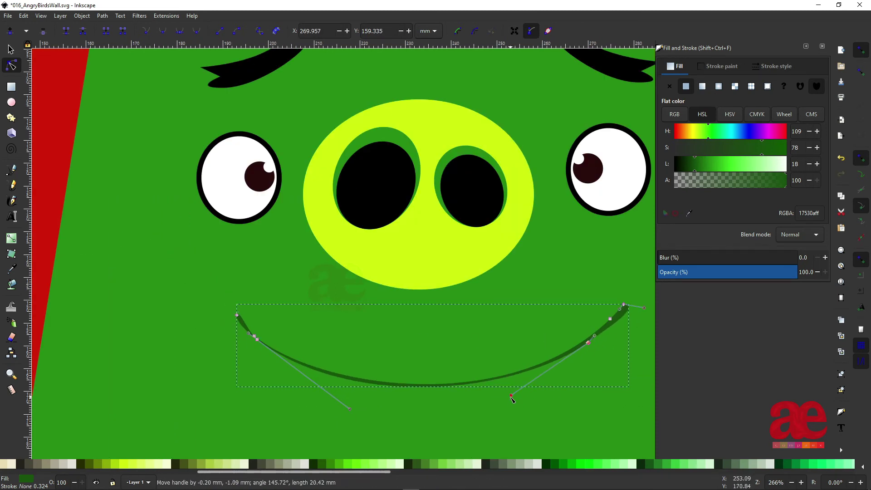
{"action": "scroll", "coordinate": [352, 410], "scroll_direction": "down", "scroll_amount": 3, "text": "ctrl"}
{"action": "left_click", "coordinate": [481, 413]}
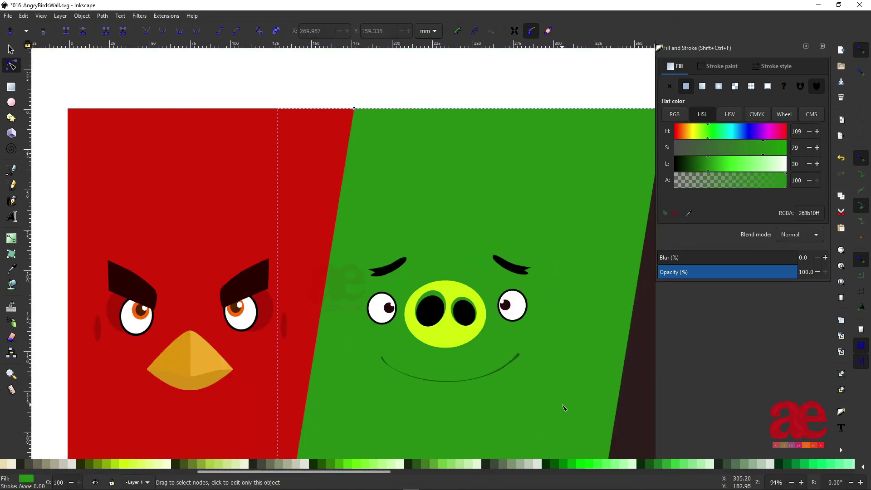
Step: Recolour a pupil copy with the mouth's dark green to make a cheek dot, then duplicate it
{"action": "scroll", "coordinate": [560, 378], "scroll_direction": "up", "scroll_amount": 1, "text": "ctrl"}
{"action": "left_click", "coordinate": [318, 283]}
{"action": "key", "text": "s"}
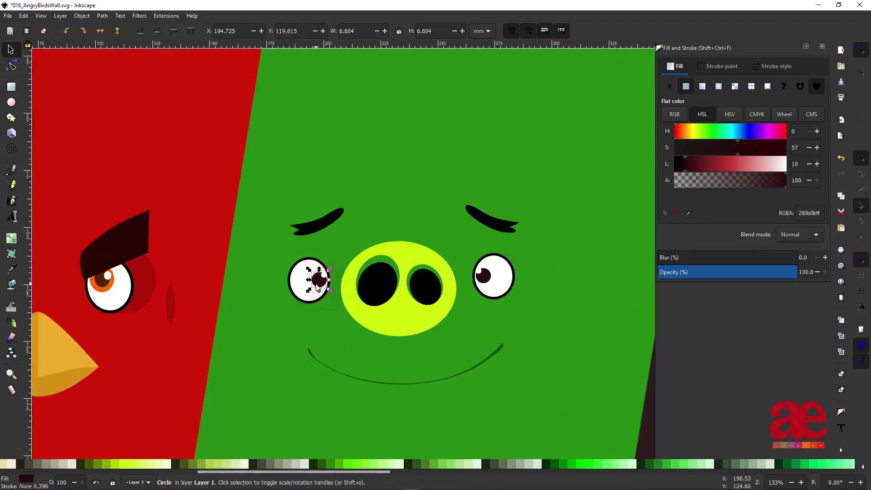
{"action": "key", "text": "d"}
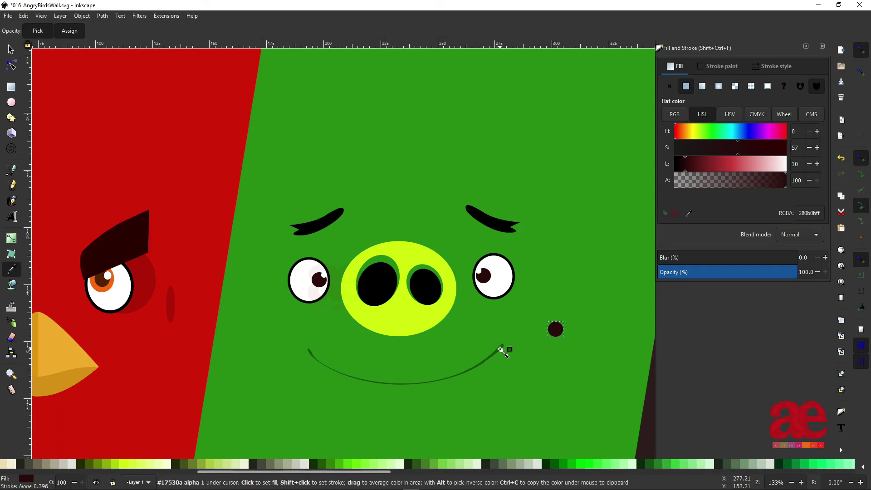
{"action": "left_click", "coordinate": [502, 350]}
{"action": "key", "text": "s"}
{"action": "key", "text": "ctrl+d"}
Step: Place and shrink dark-green dots on the right cheek, then move the cluster up near the eye
{"action": "left_click_drag", "start_coordinate": [559, 326], "coordinate": [565, 304]}
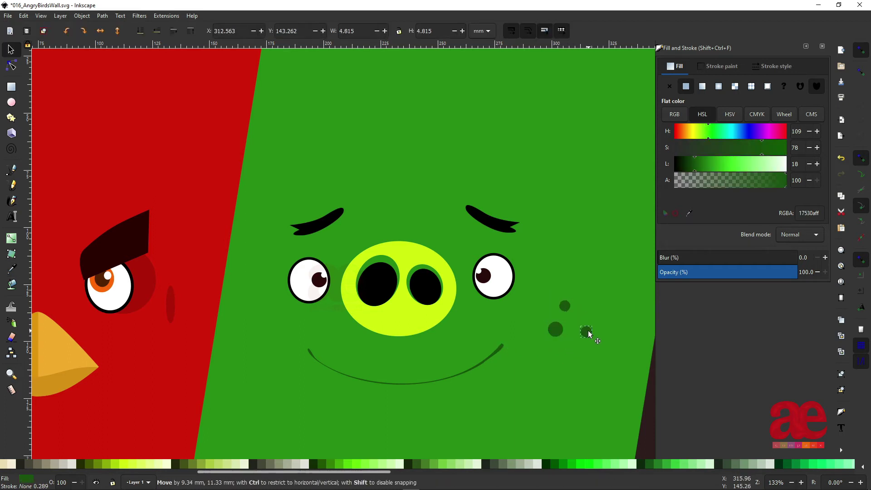
{"action": "left_click_drag", "start_coordinate": [583, 318], "coordinate": [585, 316]}
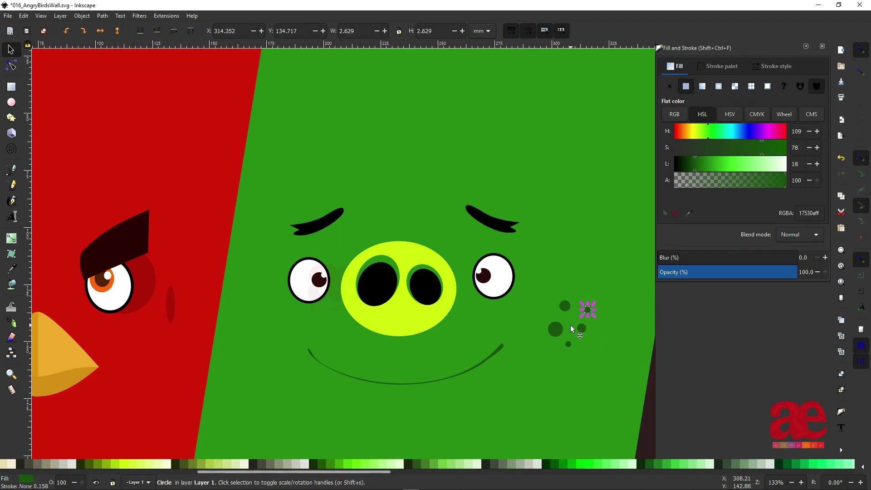
{"action": "key", "text": "shift+Tab"}
{"action": "key", "text": "ctrl+a"}
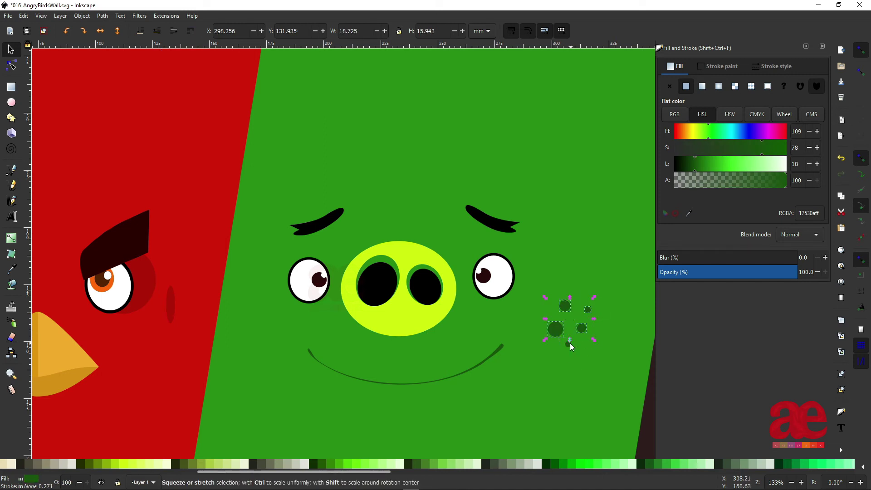
{"action": "left_click_drag", "start_coordinate": [565, 306], "coordinate": [553, 284]}
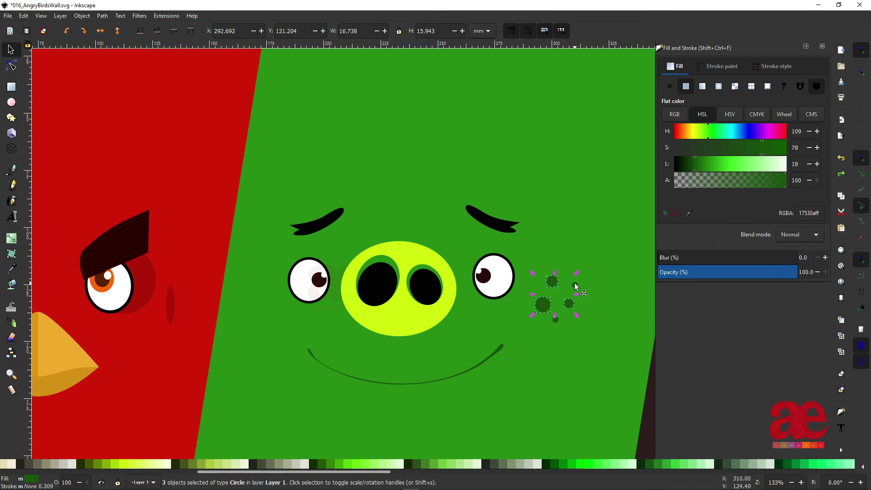
Step: Copy the dot cluster beside the pig's left eye and adjust its smaller dot
{"action": "key", "text": "ctrl+d"}
{"action": "mouse_move", "coordinate": [547, 313]}
{"action": "left_mouse_down"}
{"action": "mouse_move", "coordinate": [265, 328]}
{"action": "mouse_move", "coordinate": [280, 314]}
{"action": "mouse_move", "coordinate": [261, 294]}
{"action": "mouse_move", "coordinate": [239, 317]}
{"action": "left_mouse_up"}
{"action": "left_click", "coordinate": [265, 287]}
{"action": "left_click", "coordinate": [248, 310]}
{"action": "left_click", "coordinate": [293, 334]}
Step: Select the dark brown panel and save the document
{"action": "scroll", "coordinate": [293, 334], "scroll_direction": "down", "scroll_amount": 2, "text": "ctrl"}
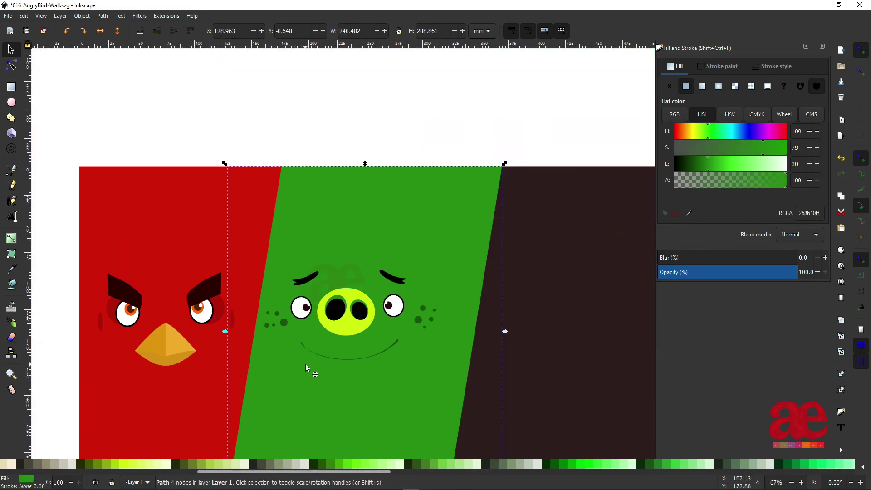
{"action": "scroll", "coordinate": [306, 364], "scroll_direction": "down", "scroll_amount": 3}
{"action": "scroll", "coordinate": [307, 362], "scroll_direction": "up", "scroll_amount": 1}
{"action": "left_click", "coordinate": [557, 296]}
{"action": "key", "text": "ctrl+s"}
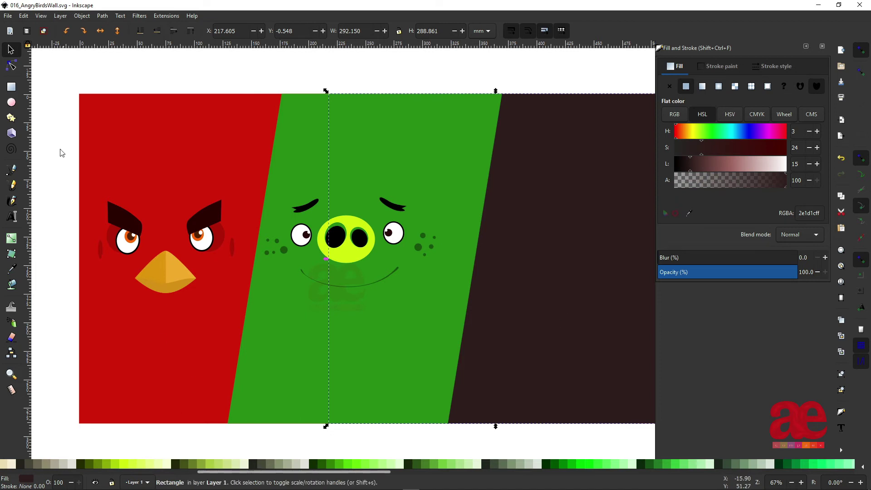
Step: Draw an ellipse on the dark brown panel and fill it white with the Dropper
{"action": "left_click", "coordinate": [12, 86]}
{"action": "left_click", "coordinate": [12, 102]}
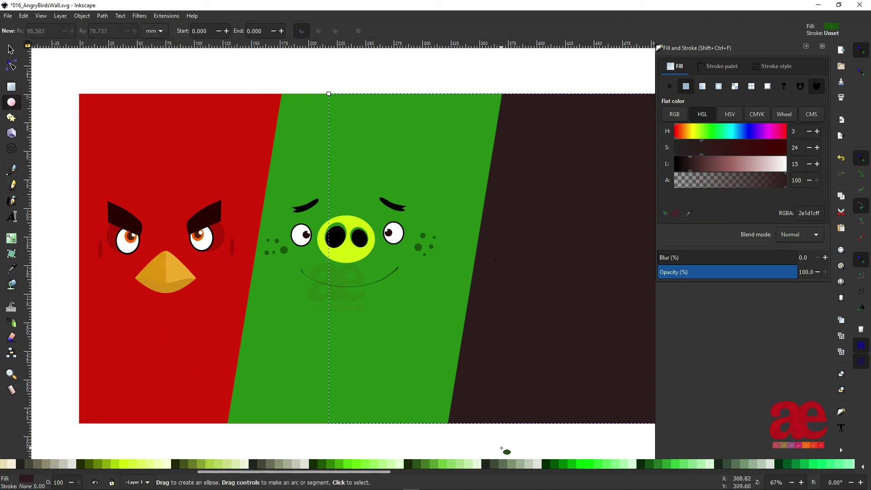
{"action": "scroll", "coordinate": [344, 209], "scroll_direction": "right", "scroll_amount": 5}
{"action": "left_click_drag", "start_coordinate": [346, 213], "coordinate": [394, 250]}
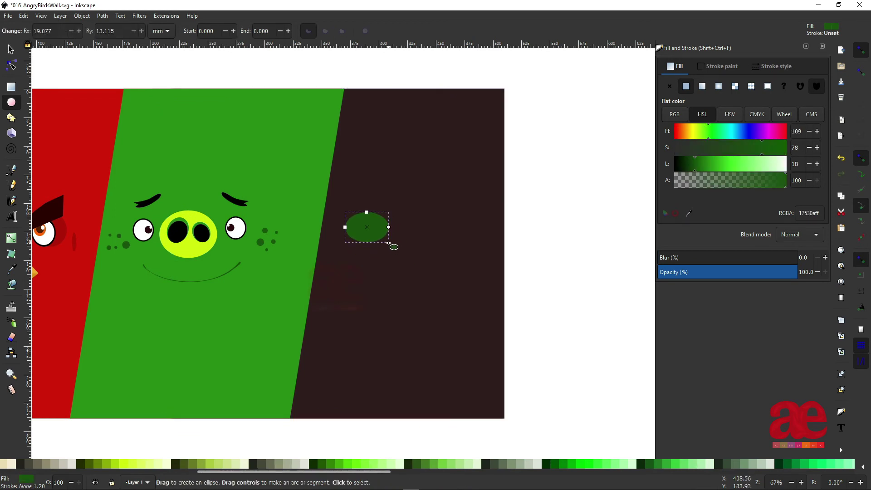
{"action": "key", "text": "s"}
{"action": "key", "text": "d"}
{"action": "left_click", "coordinate": [236, 228]}
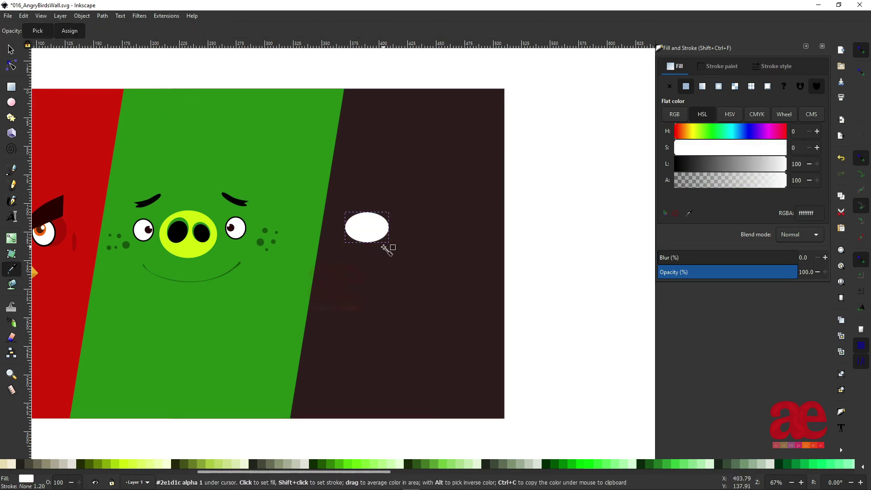
Step: Give the ellipse a solid, lightened grey outline
{"action": "left_click", "coordinate": [731, 68]}
{"action": "left_click", "coordinate": [771, 67]}
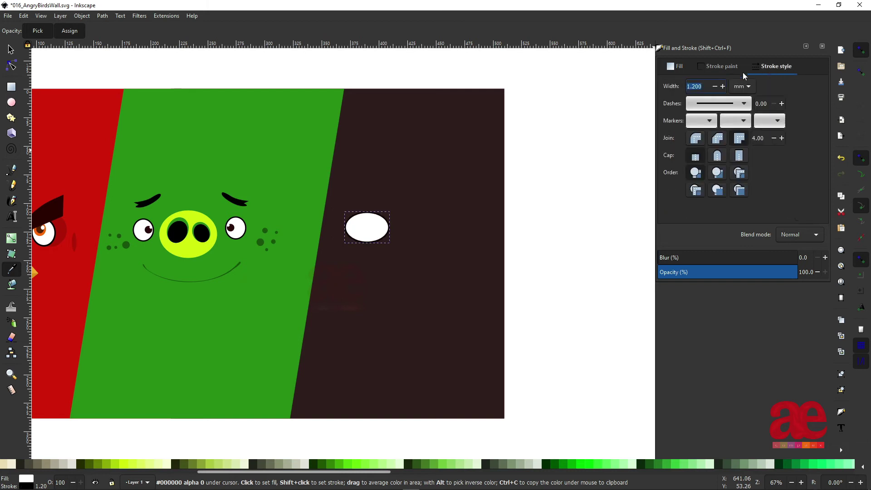
{"action": "left_click", "coordinate": [722, 67]}
{"action": "left_click", "coordinate": [686, 87]}
{"action": "left_click_drag", "start_coordinate": [717, 163], "coordinate": [730, 165]}
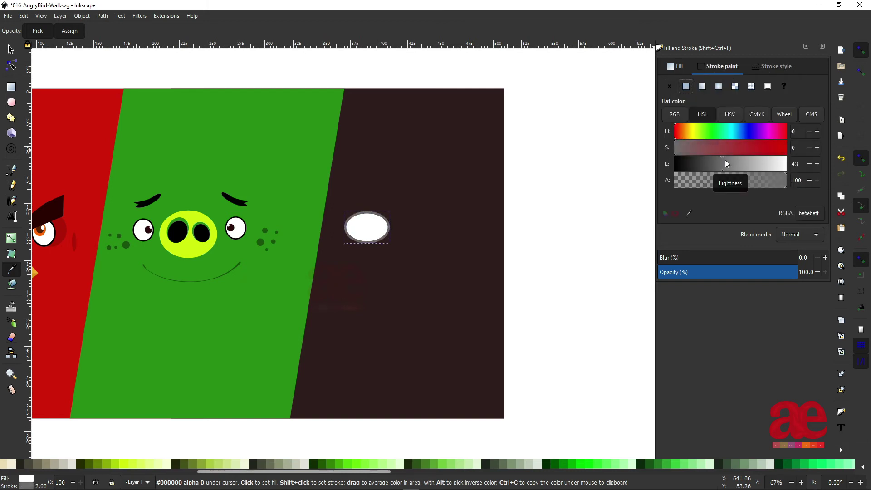
Step: Tint the ellipse fill to a greyish pink (S 13, L 69)
{"action": "left_click", "coordinate": [676, 67]}
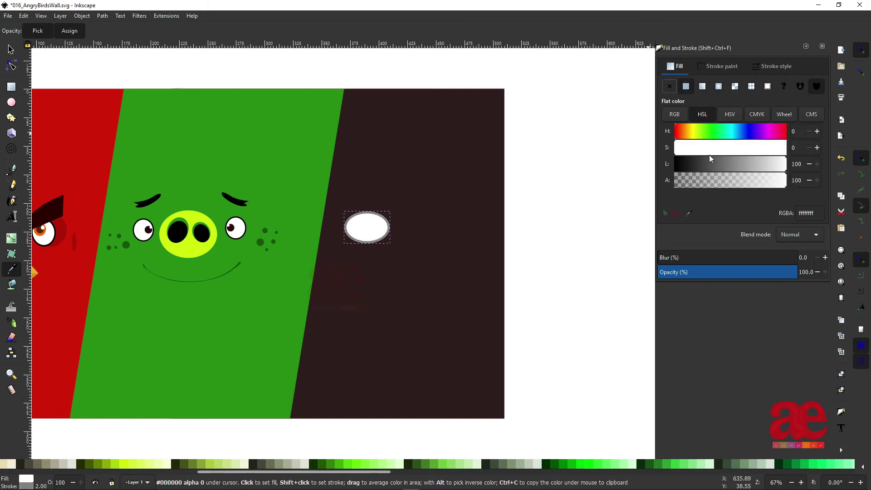
{"action": "left_click_drag", "start_coordinate": [711, 163], "coordinate": [752, 164]}
{"action": "left_click", "coordinate": [710, 148]}
{"action": "left_click_drag", "start_coordinate": [710, 146], "coordinate": [689, 148]}
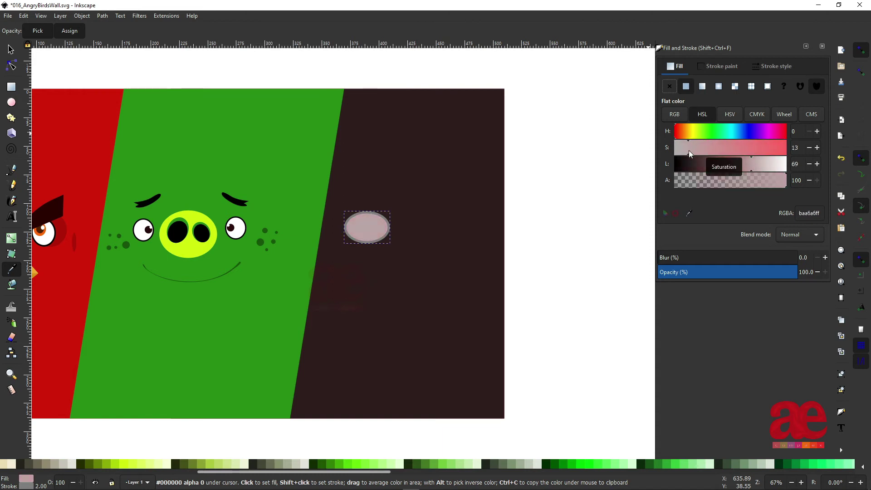
Step: Set the ellipse outline to light pink (S 90, L 88) and deselect it
{"action": "left_click", "coordinate": [722, 66]}
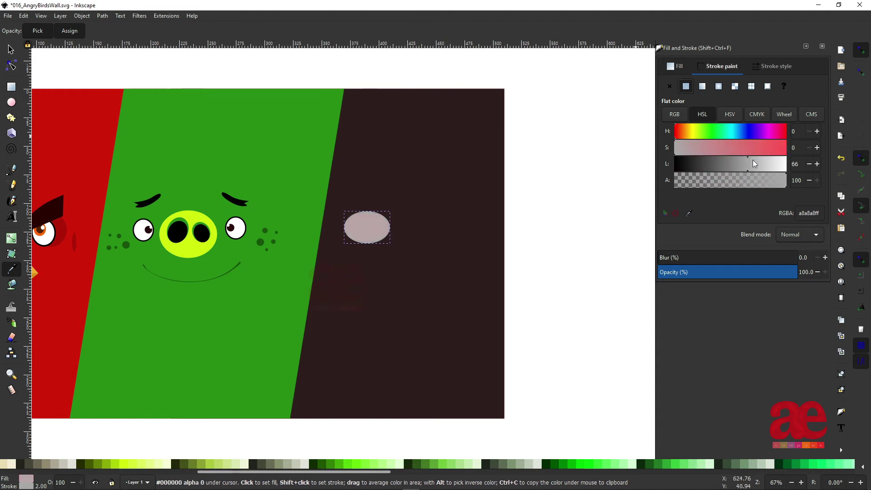
{"action": "left_click_drag", "start_coordinate": [739, 164], "coordinate": [779, 164]}
{"action": "left_click", "coordinate": [775, 149]}
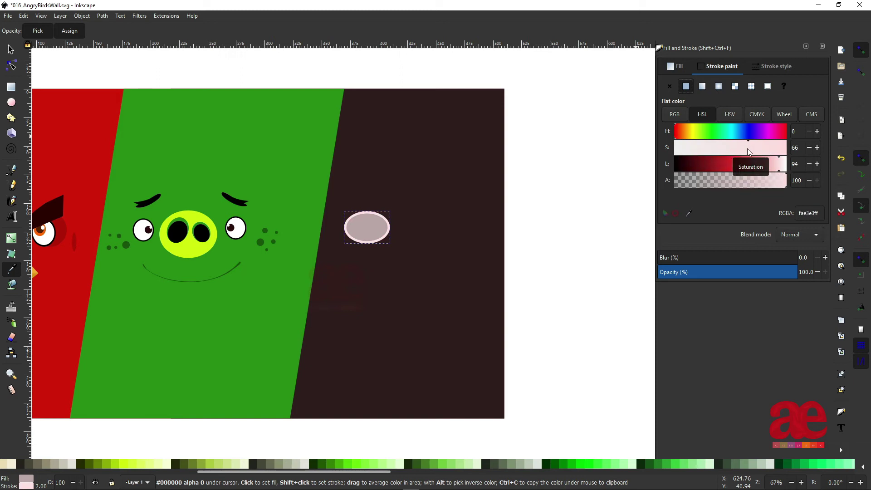
{"action": "left_click", "coordinate": [770, 162]}
{"action": "left_click", "coordinate": [775, 148]}
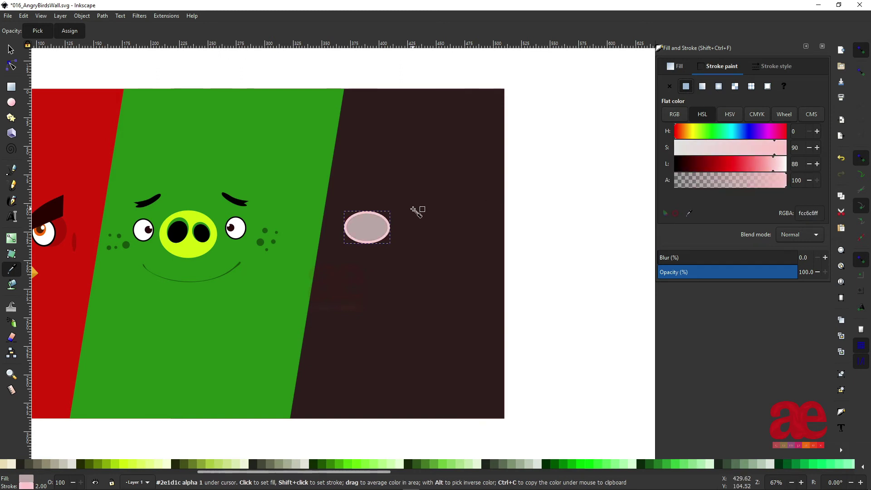
{"action": "scroll", "coordinate": [396, 230], "scroll_direction": "up", "scroll_amount": 1}
{"action": "key", "text": "s"}
{"action": "key", "text": "Escape"}
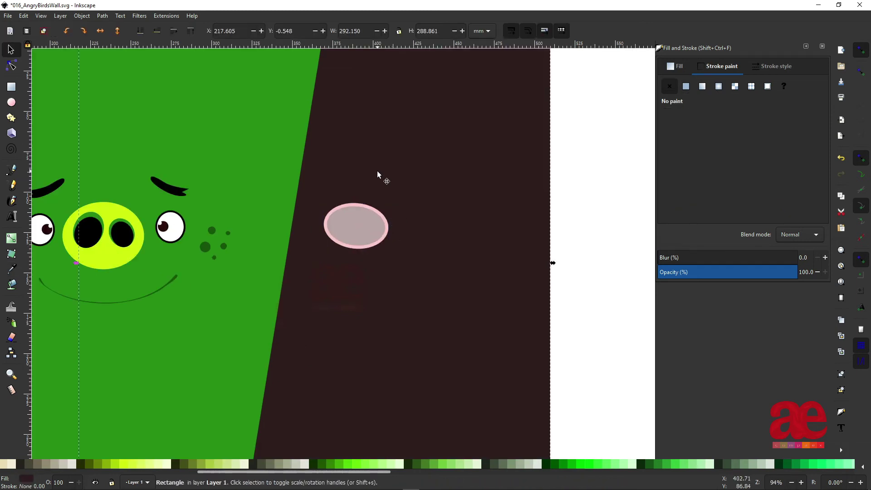
Step: Draw a closed eyebrow shape above the eye with the Pen tool
{"action": "key", "text": "b"}
{"action": "mouse_move", "coordinate": [324, 183]}
{"action": "left_mouse_down"}
{"action": "mouse_move", "coordinate": [401, 208]}
{"action": "mouse_move", "coordinate": [412, 222]}
{"action": "left_mouse_up"}
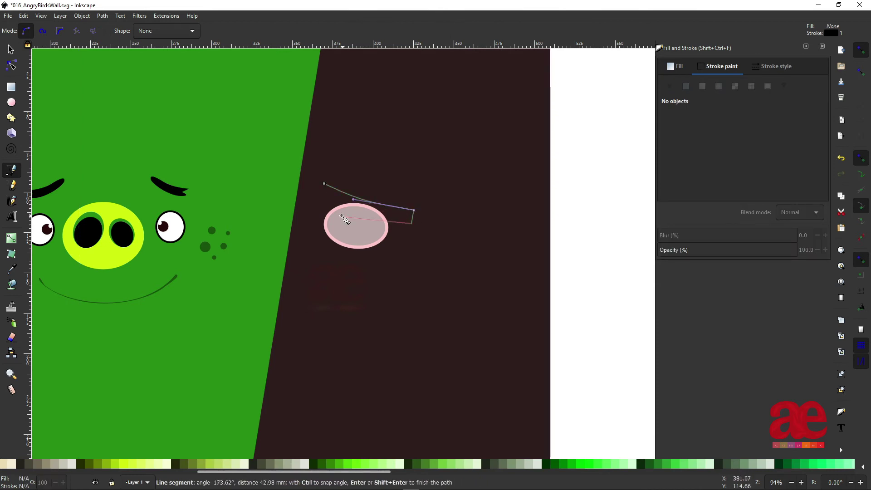
{"action": "left_click", "coordinate": [318, 192]}
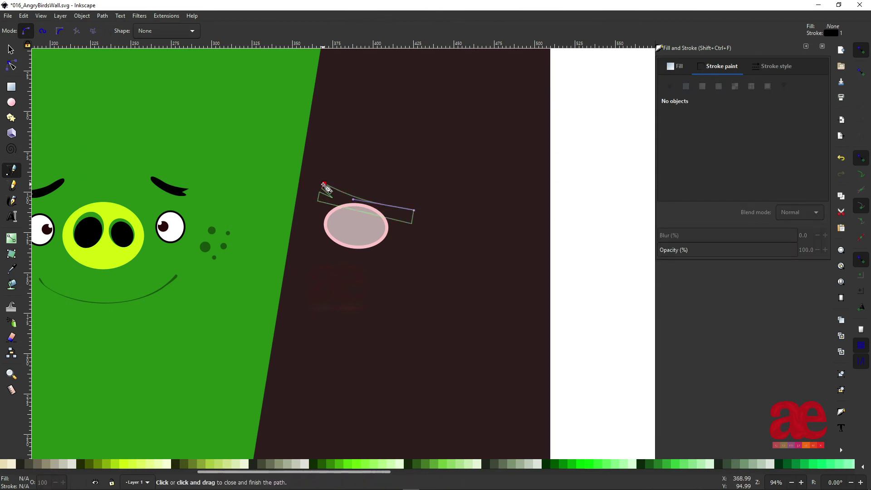
{"action": "left_click", "coordinate": [324, 184]}
Step: Fill the eyebrow dark red with no outline and move it over the eye
{"action": "key", "text": "d"}
{"action": "scroll", "coordinate": [176, 464], "scroll_direction": "up", "scroll_amount": 5}
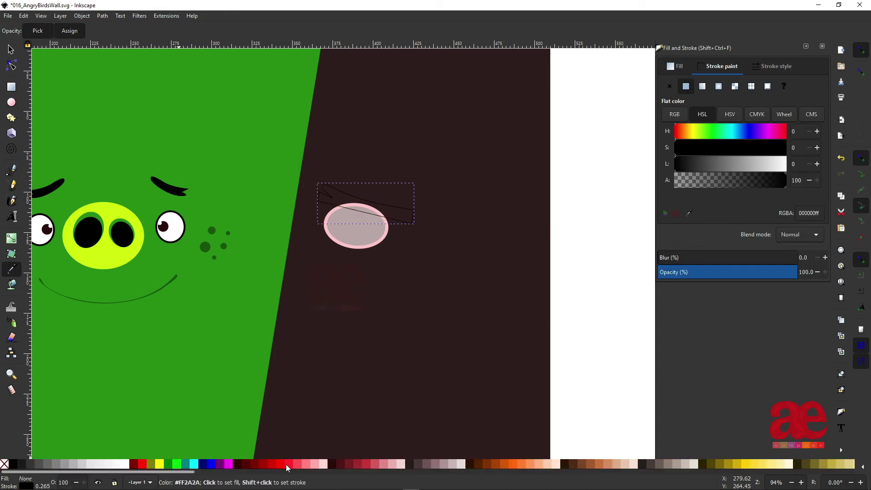
{"action": "left_click", "coordinate": [286, 464]}
{"action": "left_click", "coordinate": [669, 86]}
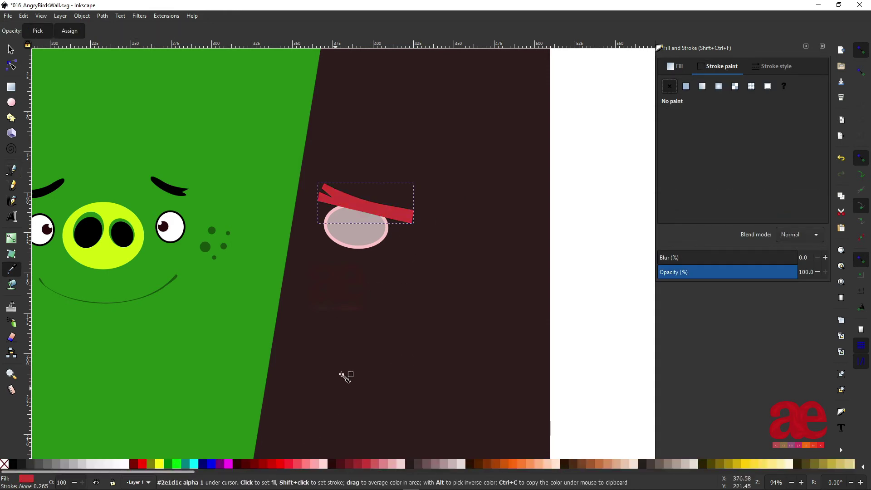
{"action": "left_click", "coordinate": [263, 464]}
{"action": "scroll", "coordinate": [382, 218], "scroll_direction": "up", "scroll_amount": 2}
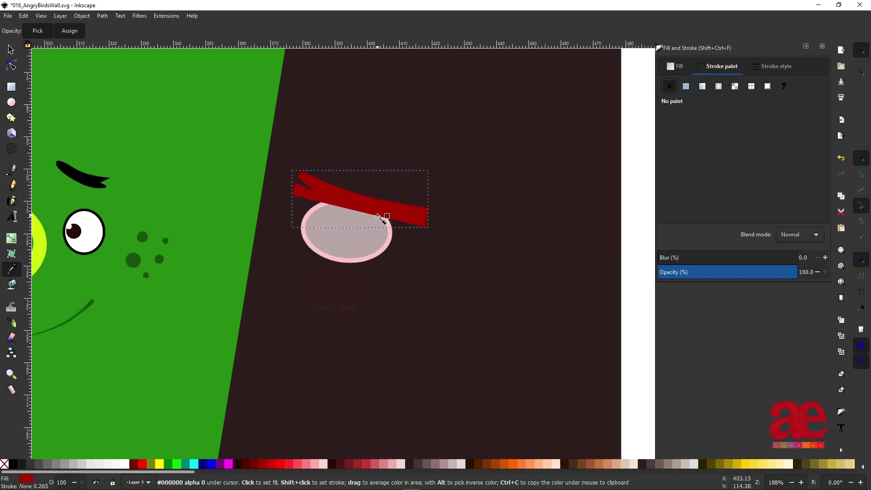
{"action": "key", "text": "s"}
{"action": "mouse_move", "coordinate": [423, 211]}
{"action": "left_mouse_down"}
{"action": "mouse_move", "coordinate": [412, 208]}
{"action": "mouse_move", "coordinate": [421, 201]}
{"action": "left_mouse_up"}
Step: Reshape the eyebrow's nodes, deleting an extra top node and curving its edges
{"action": "key", "text": "n"}
{"action": "left_click_drag", "start_coordinate": [230, 180], "coordinate": [231, 188]}
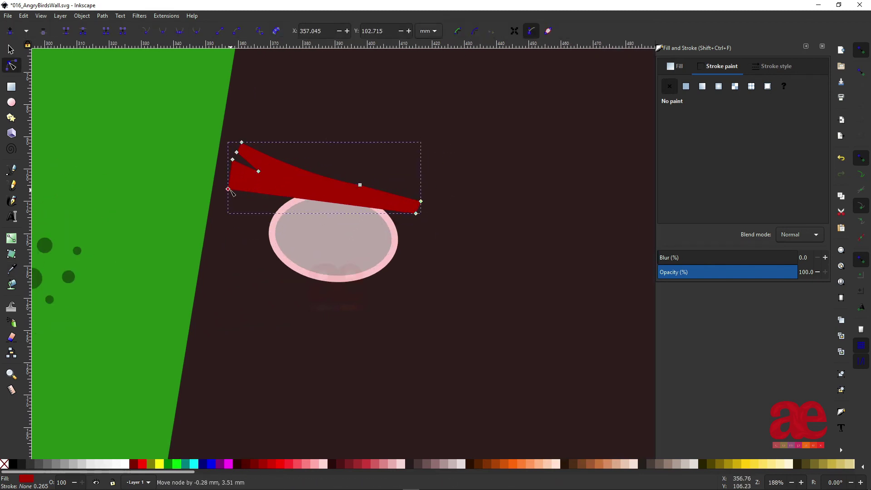
{"action": "left_click", "coordinate": [242, 142]}
{"action": "key", "text": "Delete"}
{"action": "left_click_drag", "start_coordinate": [282, 144], "coordinate": [281, 175]}
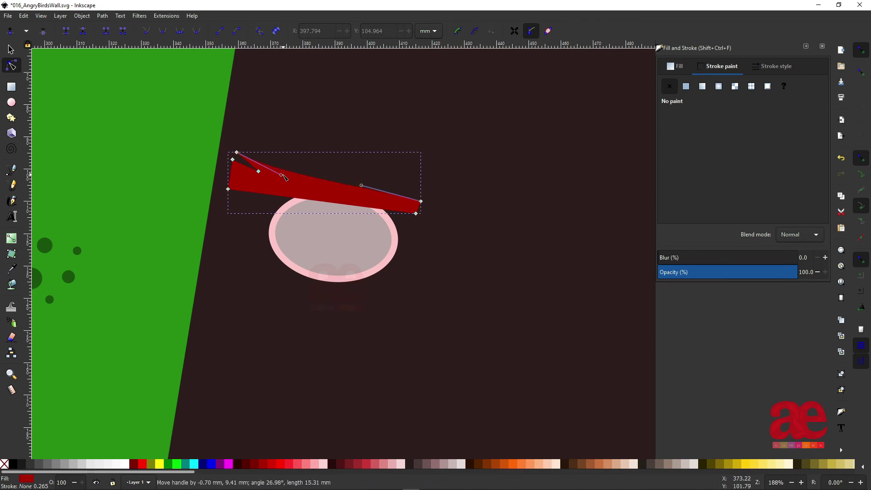
{"action": "left_click_drag", "start_coordinate": [361, 185], "coordinate": [361, 191]}
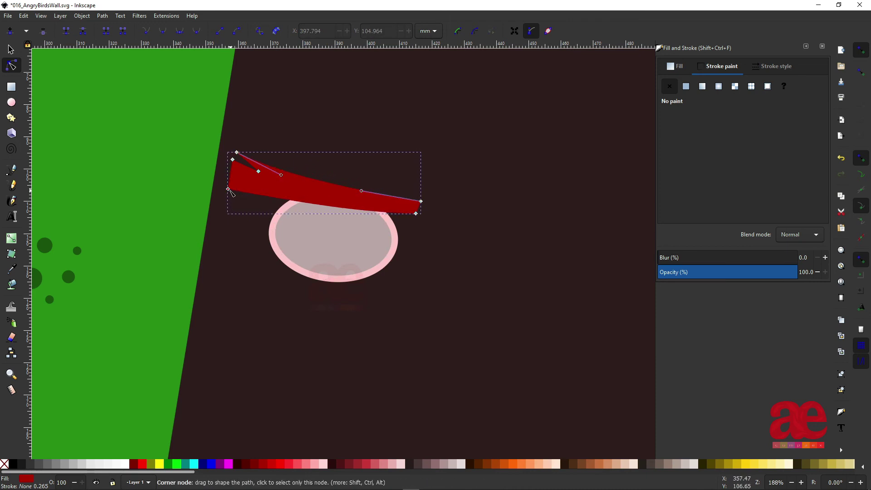
{"action": "left_click_drag", "start_coordinate": [228, 189], "coordinate": [226, 198]}
{"action": "left_click_drag", "start_coordinate": [317, 206], "coordinate": [318, 210]}
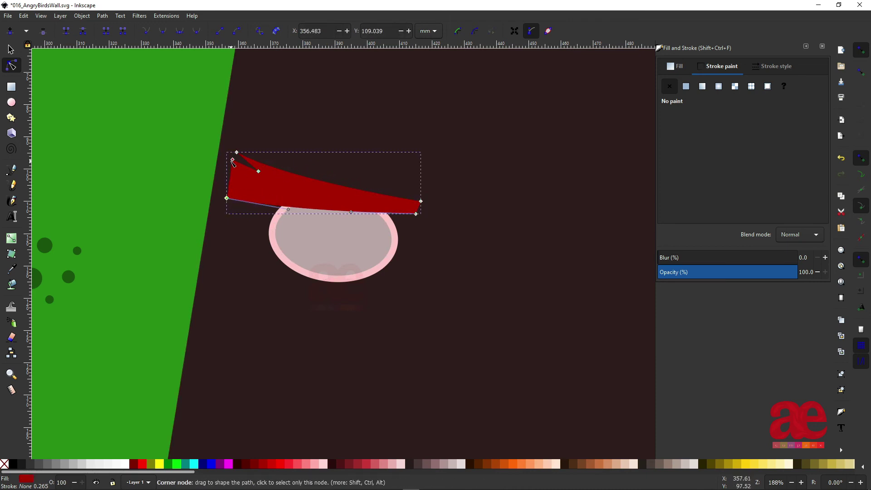
{"action": "left_click_drag", "start_coordinate": [232, 162], "coordinate": [230, 171]}
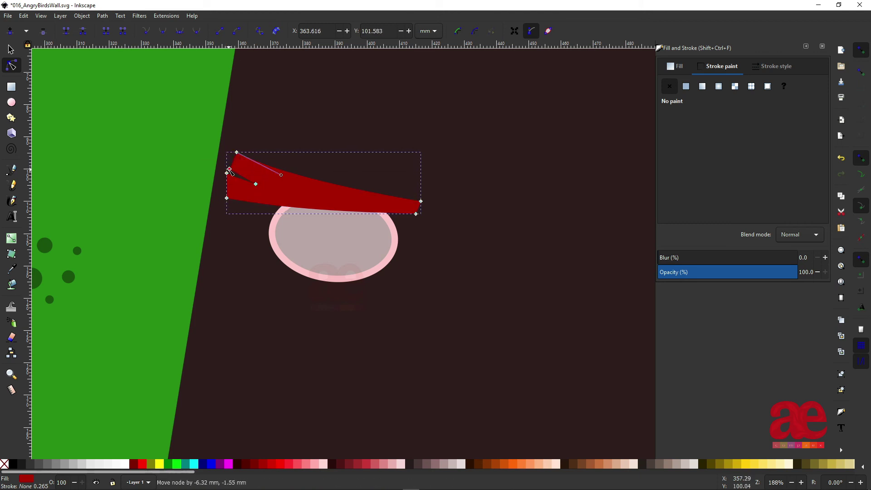
Step: Pull the eyebrow's top-left tip further left
{"action": "scroll", "coordinate": [234, 170], "scroll_direction": "up", "scroll_amount": 2}
{"action": "scroll", "coordinate": [234, 171], "scroll_direction": "up", "scroll_amount": 2}
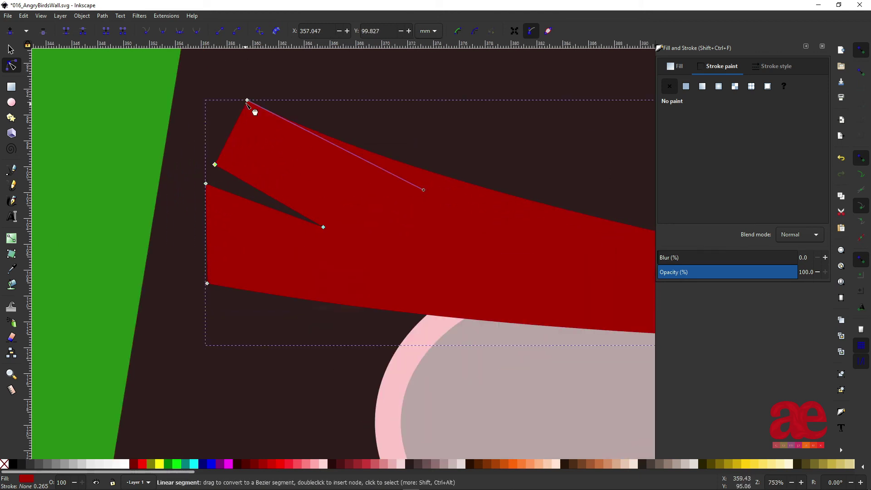
{"action": "left_click_drag", "start_coordinate": [247, 100], "coordinate": [218, 98]}
{"action": "scroll", "coordinate": [285, 218], "scroll_direction": "down", "scroll_amount": 1}
{"action": "scroll", "coordinate": [286, 218], "scroll_direction": "down", "scroll_amount": 3}
Step: Tilt the eyebrow clockwise across the eye and check its right-end node
{"action": "key", "text": "s"}
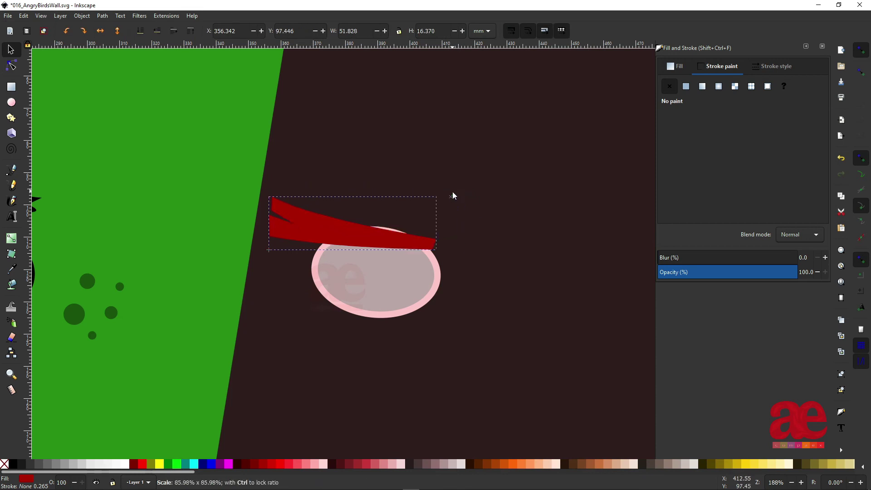
{"action": "left_click_drag", "start_coordinate": [418, 205], "coordinate": [446, 249]}
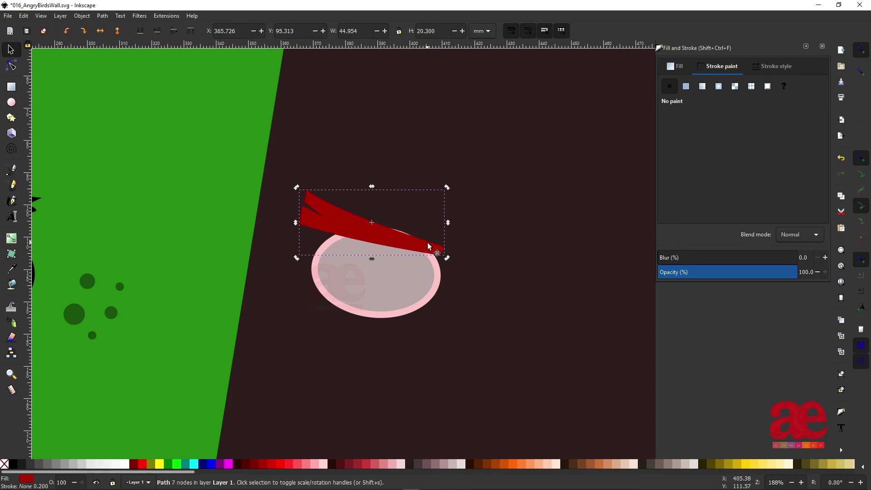
{"action": "key", "text": "n"}
{"action": "left_click", "coordinate": [445, 248]}
{"action": "scroll", "coordinate": [473, 233], "scroll_direction": "down", "scroll_amount": 3}
{"action": "scroll", "coordinate": [473, 233], "scroll_direction": "up", "scroll_amount": 2}
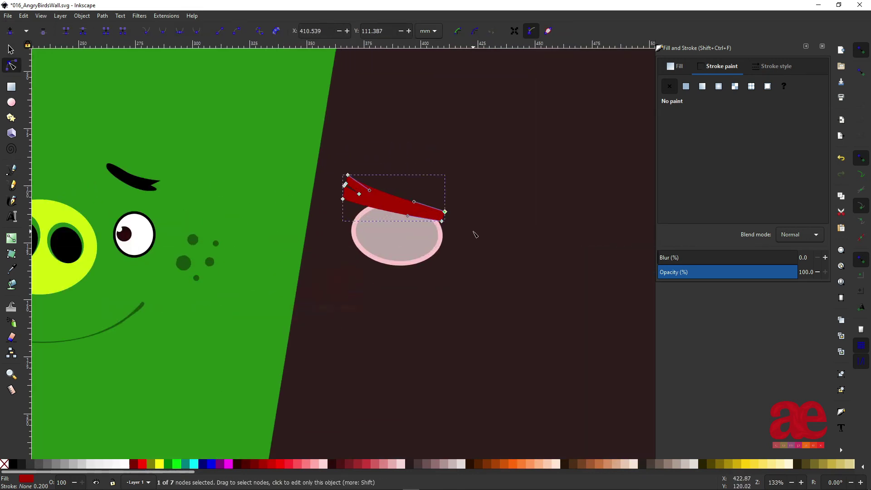
{"action": "scroll", "coordinate": [474, 234], "scroll_direction": "up", "scroll_amount": 1}
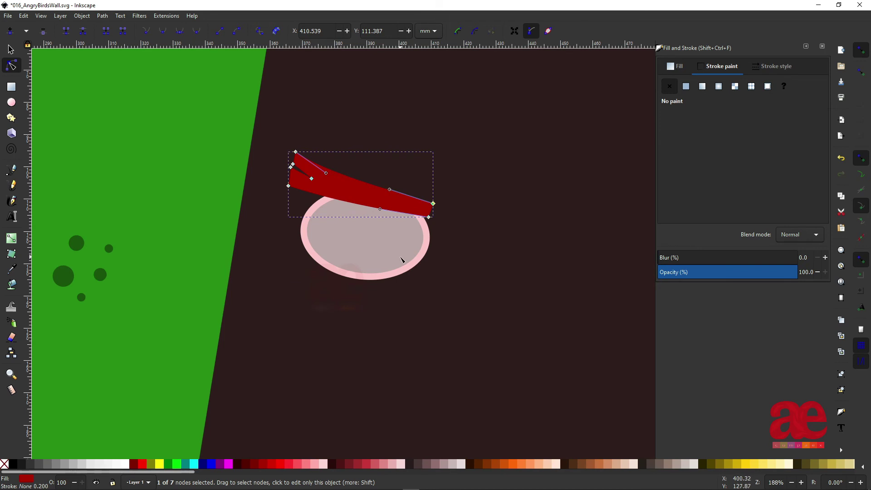
Step: Duplicate the pale eye ellipse and shrink the copy toward the lower right
{"action": "key", "text": "s"}
{"action": "left_click", "coordinate": [401, 259]}
{"action": "key", "text": "ctrl+d"}
{"action": "left_click_drag", "start_coordinate": [299, 195], "coordinate": [361, 230]}
Step: Shrink and reposition the small ellipse copy inside the eye
{"action": "left_click", "coordinate": [391, 246]}
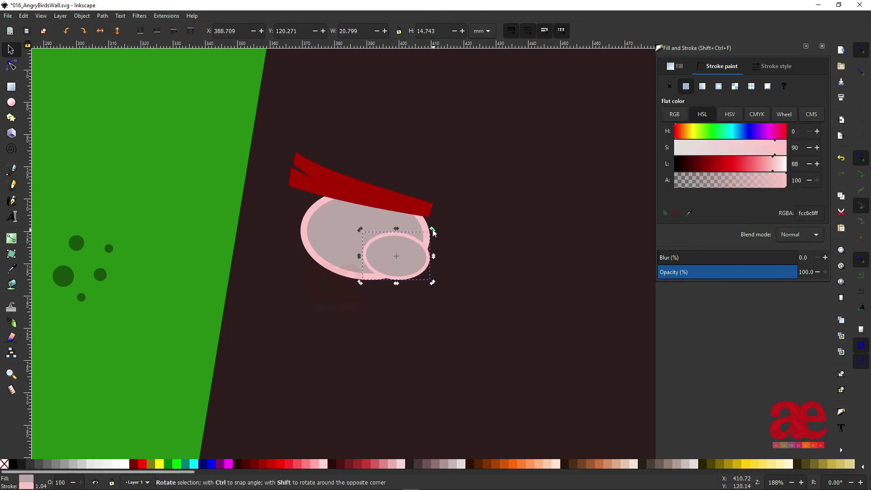
{"action": "left_click", "coordinate": [397, 256]}
{"action": "mouse_move", "coordinate": [433, 283]}
{"action": "left_mouse_down"}
{"action": "mouse_move", "coordinate": [415, 269]}
{"action": "mouse_move", "coordinate": [414, 245]}
{"action": "left_mouse_up"}
Step: Make the small ellipse a dark pupil with no outline
{"action": "left_click_drag", "start_coordinate": [771, 164], "coordinate": [686, 168]}
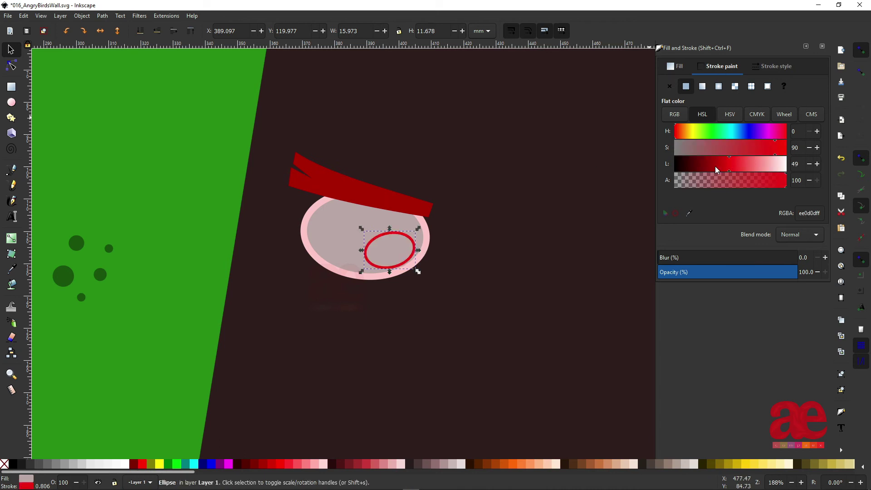
{"action": "left_click", "coordinate": [677, 66]}
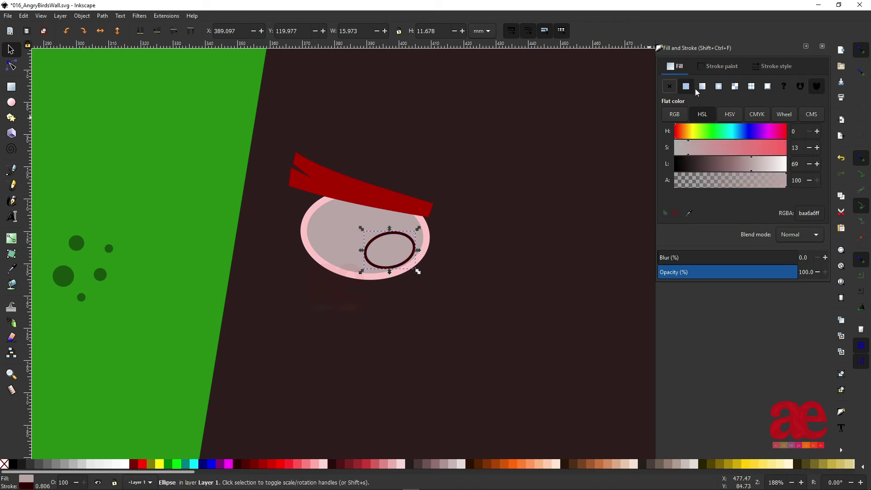
{"action": "left_click_drag", "start_coordinate": [753, 164], "coordinate": [675, 166]}
{"action": "scroll", "coordinate": [396, 252], "scroll_direction": "up", "scroll_amount": 1}
{"action": "scroll", "coordinate": [396, 253], "scroll_direction": "up", "scroll_amount": 1}
{"action": "left_click", "coordinate": [721, 66]}
{"action": "left_click", "coordinate": [671, 90]}
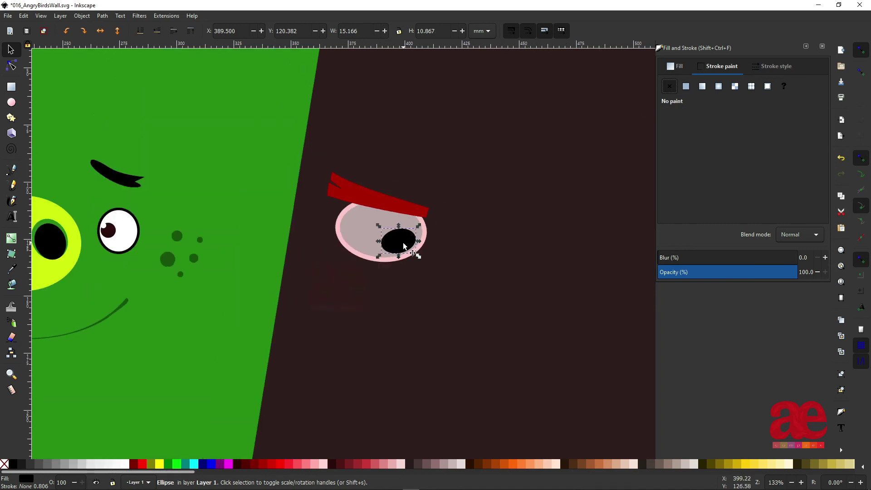
{"action": "scroll", "coordinate": [403, 242], "scroll_direction": "down", "scroll_amount": 3}
Step: Fill the pupil copy white using the Dropper
{"action": "key", "text": "d"}
{"action": "key", "text": "s"}
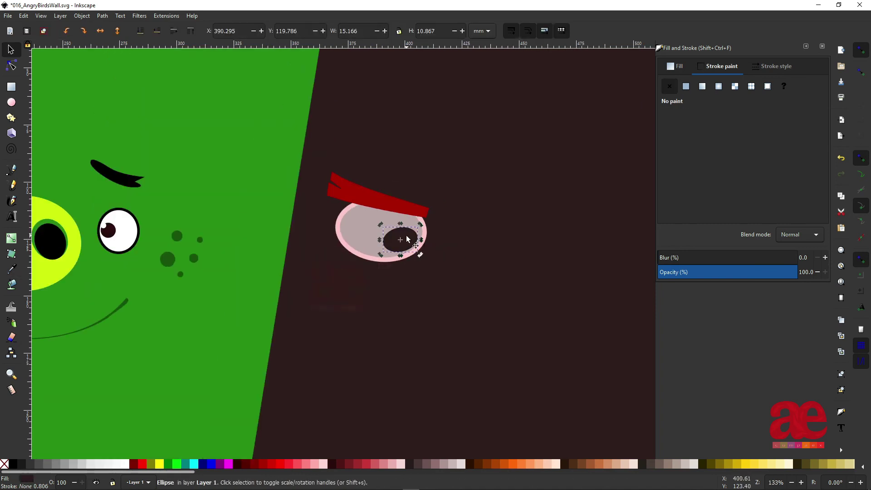
{"action": "scroll", "coordinate": [443, 249], "scroll_direction": "up", "scroll_amount": 3}
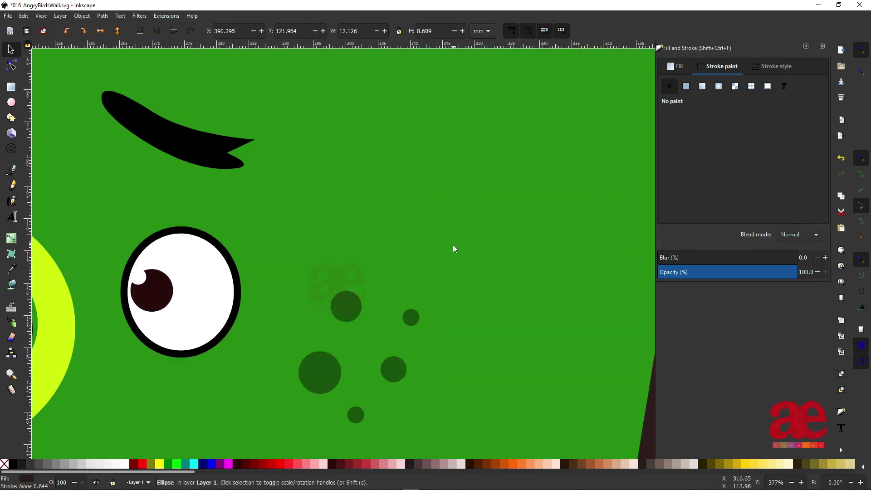
{"action": "key", "text": "d"}
{"action": "left_click", "coordinate": [195, 292]}
Step: Reposition and slightly enlarge the white eye ellipse inside the dark one
{"action": "scroll", "coordinate": [512, 359], "scroll_direction": "up", "scroll_amount": 2}
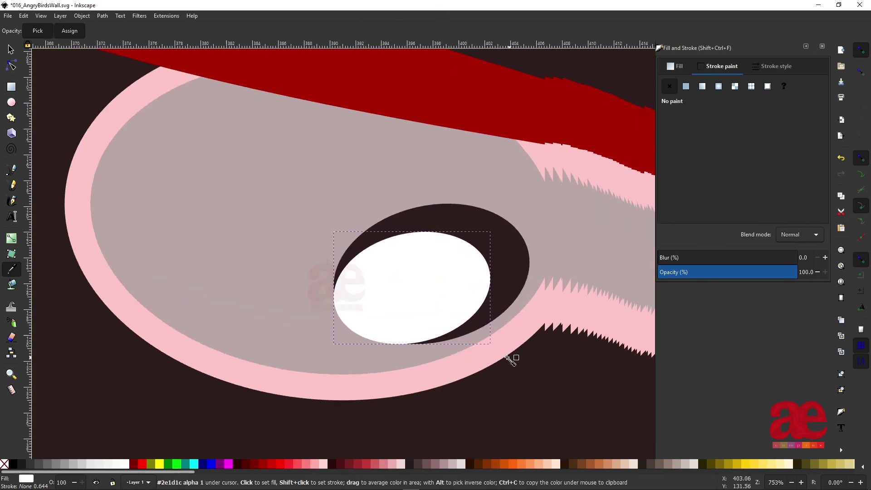
{"action": "key", "text": "s"}
{"action": "left_click", "coordinate": [419, 287]}
{"action": "mouse_move", "coordinate": [424, 287]}
{"action": "left_mouse_down"}
{"action": "mouse_move", "coordinate": [472, 272]}
{"action": "mouse_move", "coordinate": [506, 321]}
{"action": "left_mouse_up"}
{"action": "left_click_drag", "start_coordinate": [475, 250], "coordinate": [481, 256]}
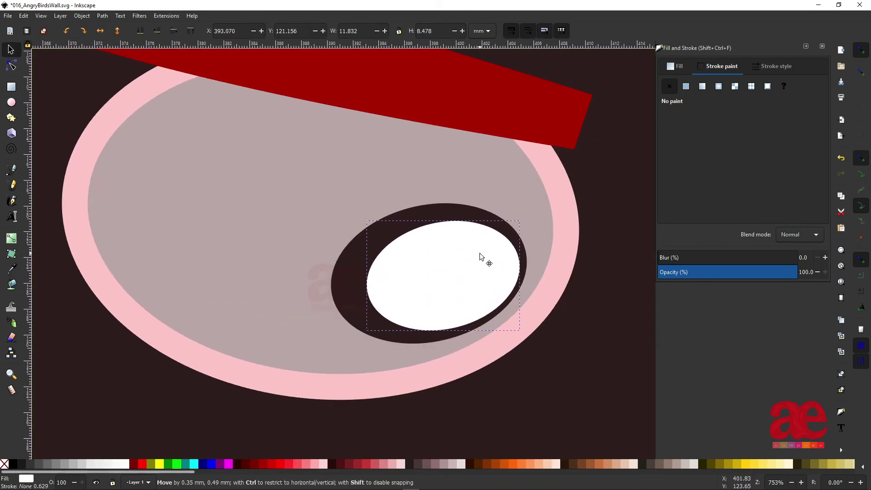
{"action": "left_click_drag", "start_coordinate": [520, 221], "coordinate": [541, 217]}
{"action": "left_click_drag", "start_coordinate": [499, 245], "coordinate": [486, 258]}
{"action": "left_click_drag", "start_coordinate": [367, 330], "coordinate": [349, 339]}
{"action": "left_click_drag", "start_coordinate": [459, 273], "coordinate": [453, 280]}
Step: Draw a pupil inside the eye white and size it to 7 by 7
{"action": "left_click", "coordinate": [12, 104]}
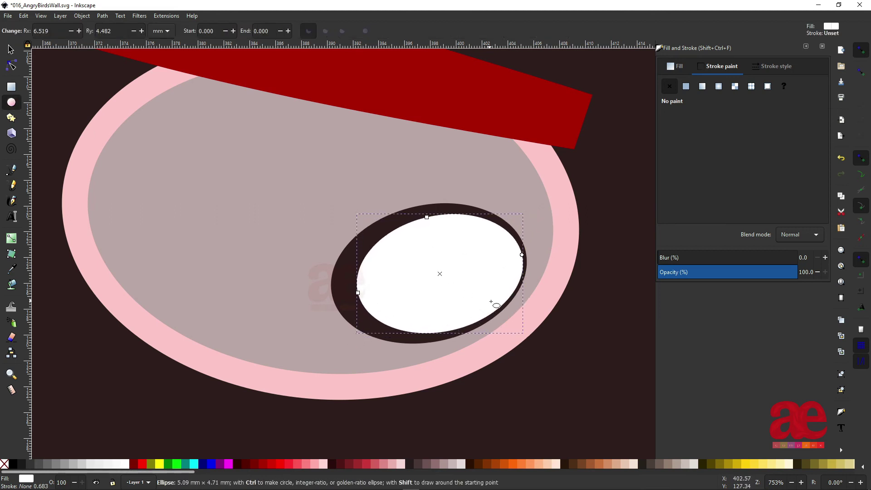
{"action": "left_click_drag", "start_coordinate": [424, 240], "coordinate": [498, 304]}
{"action": "key", "text": "s"}
{"action": "left_click_drag", "start_coordinate": [501, 240], "coordinate": [514, 233]}
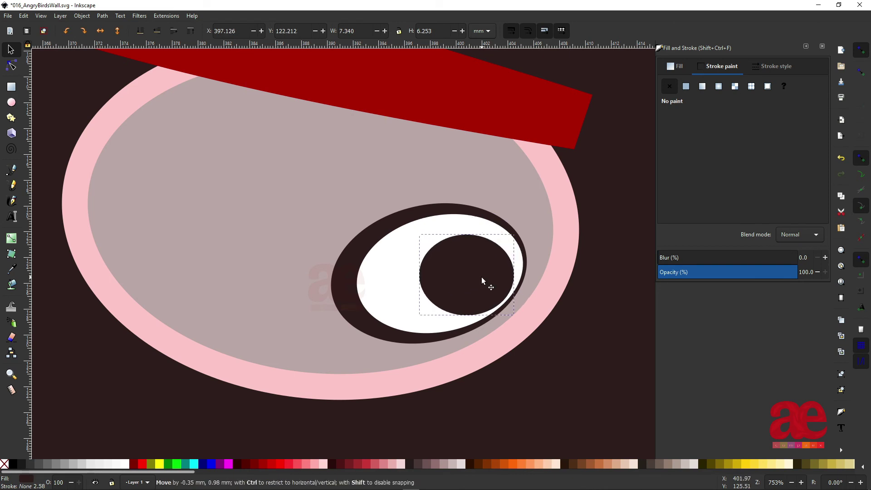
{"action": "left_click_drag", "start_coordinate": [487, 268], "coordinate": [480, 281]}
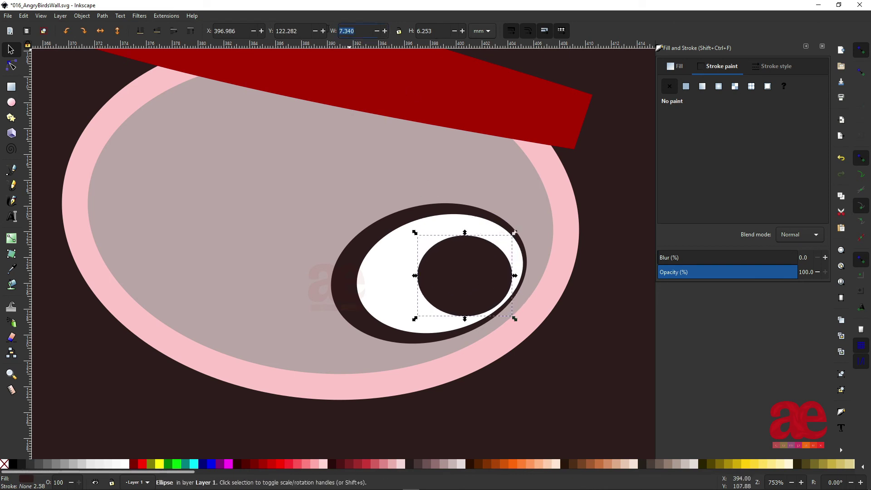
{"action": "type", "text": "7"}
{"action": "key", "text": "Tab"}
{"action": "type", "text": "7"}
{"action": "key", "text": "Return"}
{"action": "left_click_drag", "start_coordinate": [461, 264], "coordinate": [459, 257]}
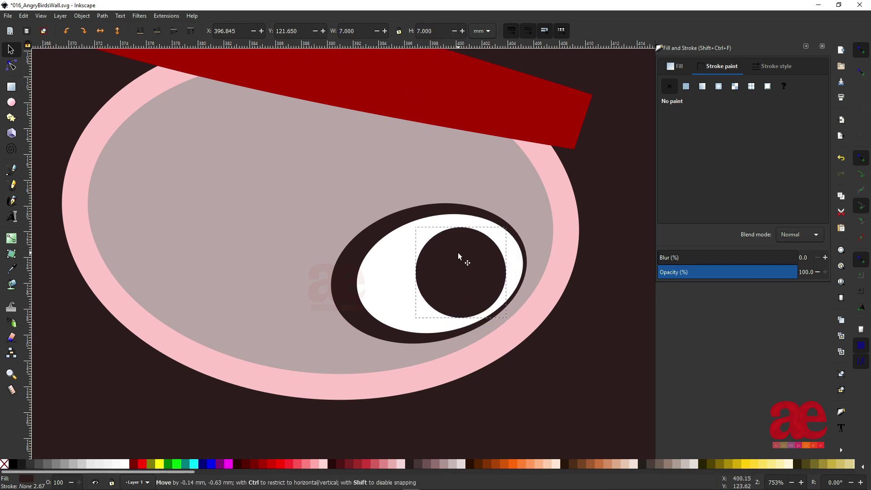
Step: Give the pupil a thin flat-colour outline and refit it round inside the eye white
{"action": "left_click", "coordinate": [686, 86]}
{"action": "left_click", "coordinate": [773, 66]}
{"action": "left_click", "coordinate": [715, 86]}
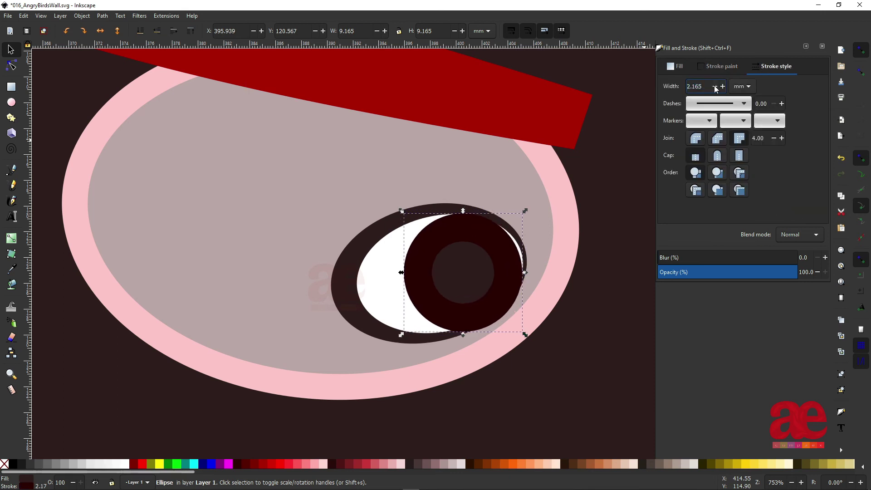
{"action": "left_click", "coordinate": [716, 86]}
{"action": "left_click_drag", "start_coordinate": [516, 220], "coordinate": [510, 228]}
{"action": "left_click_drag", "start_coordinate": [507, 325], "coordinate": [489, 313]}
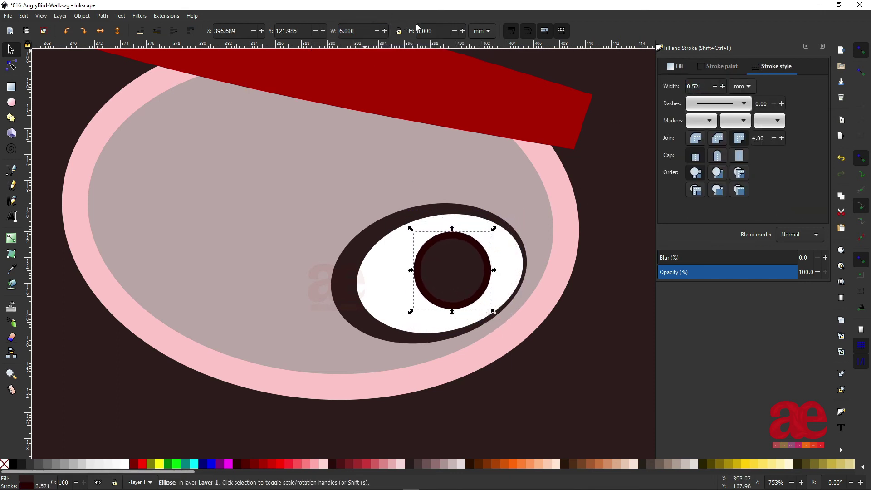
{"action": "left_click_drag", "start_coordinate": [481, 276], "coordinate": [500, 267]}
{"action": "left_click_drag", "start_coordinate": [507, 235], "coordinate": [513, 236]}
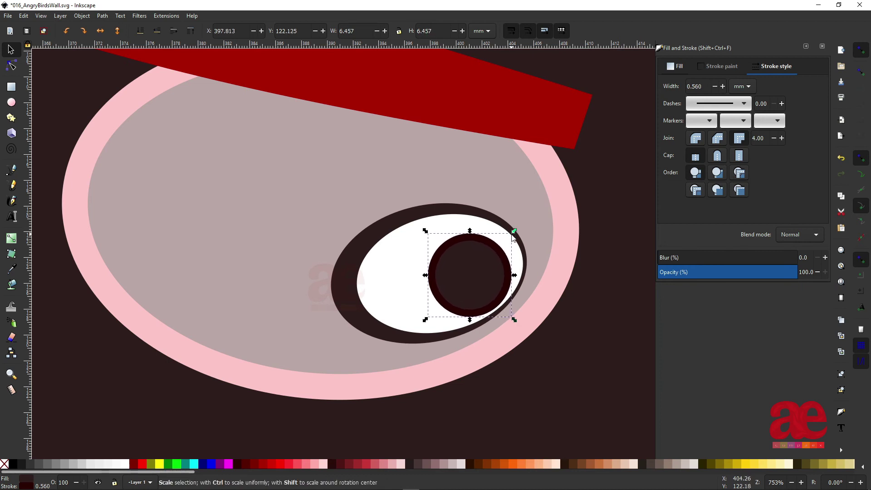
Step: Fill the pupil with the dark background colour and lighten its outline to a pale ring
{"action": "key", "text": "d"}
{"action": "left_click", "coordinate": [510, 210]}
{"action": "left_click", "coordinate": [421, 218]}
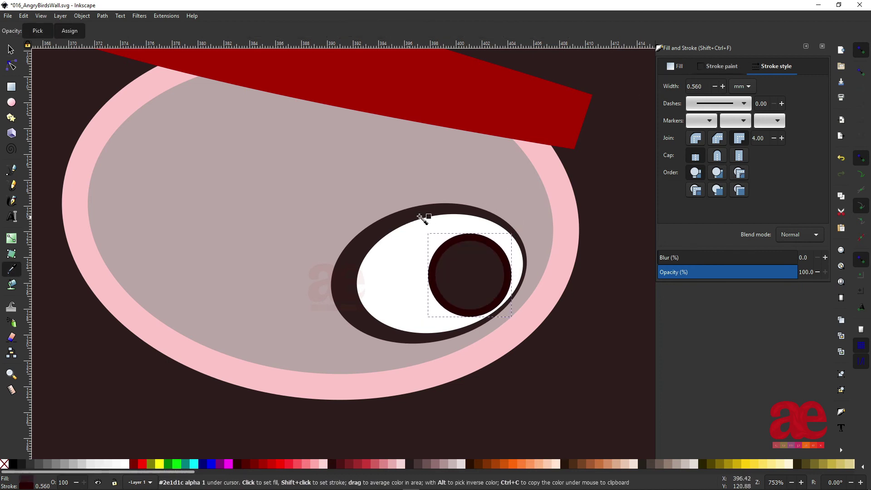
{"action": "left_click", "coordinate": [722, 67]}
{"action": "mouse_move", "coordinate": [693, 160]}
{"action": "left_mouse_down"}
{"action": "mouse_move", "coordinate": [769, 163]}
{"action": "mouse_move", "coordinate": [679, 149]}
{"action": "left_mouse_up"}
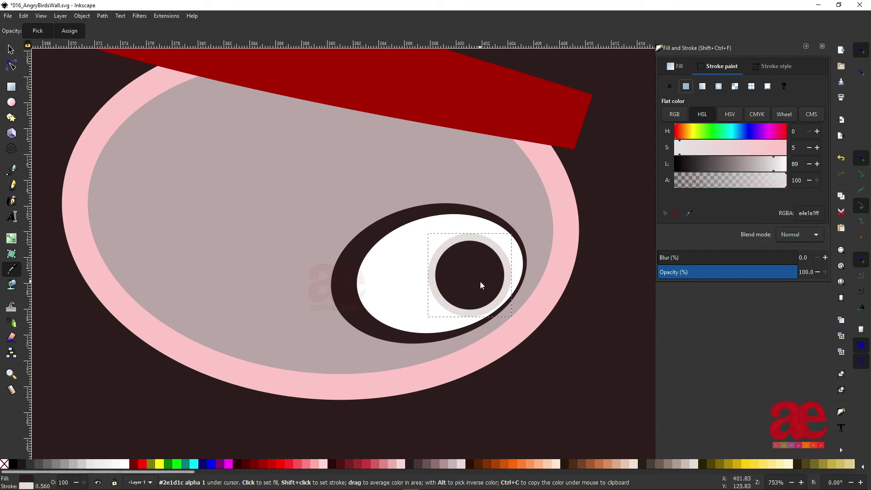
{"action": "key", "text": "s"}
Step: Add a small white circle highlight on the pupil
{"action": "left_click", "coordinate": [12, 102]}
{"action": "left_click_drag", "start_coordinate": [383, 243], "coordinate": [425, 287]}
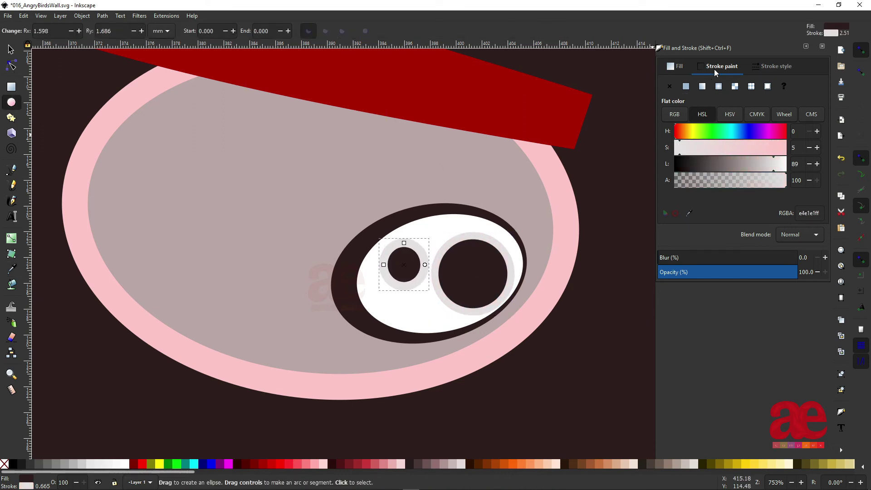
{"action": "left_click", "coordinate": [777, 66]}
{"action": "left_click", "coordinate": [677, 67]}
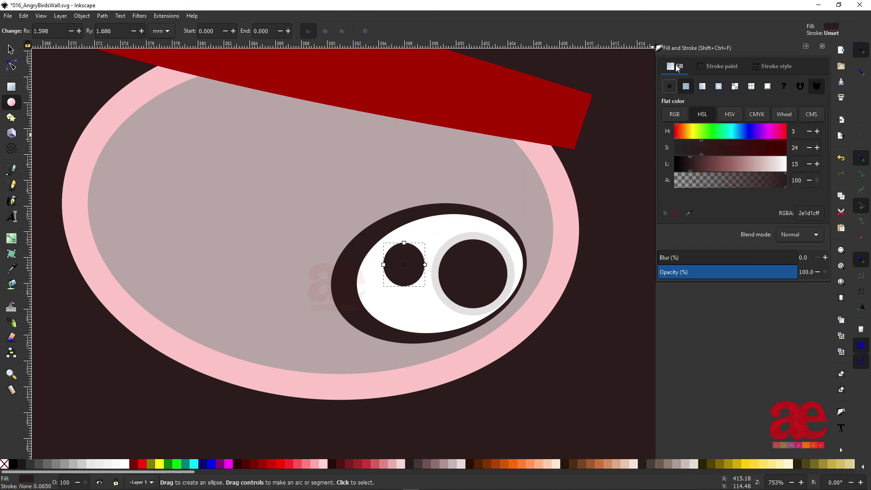
{"action": "left_click", "coordinate": [785, 164]}
{"action": "key", "text": "s"}
{"action": "mouse_move", "coordinate": [404, 264]}
{"action": "left_mouse_down"}
{"action": "mouse_move", "coordinate": [444, 272]}
{"action": "mouse_move", "coordinate": [447, 296]}
{"action": "left_mouse_up"}
{"action": "key", "text": "5"}
{"action": "left_click", "coordinate": [487, 322]}
Step: Nudge the small white highlight slightly to the right
{"action": "scroll", "coordinate": [456, 229], "scroll_direction": "up", "scroll_amount": 5, "text": "ctrl"}
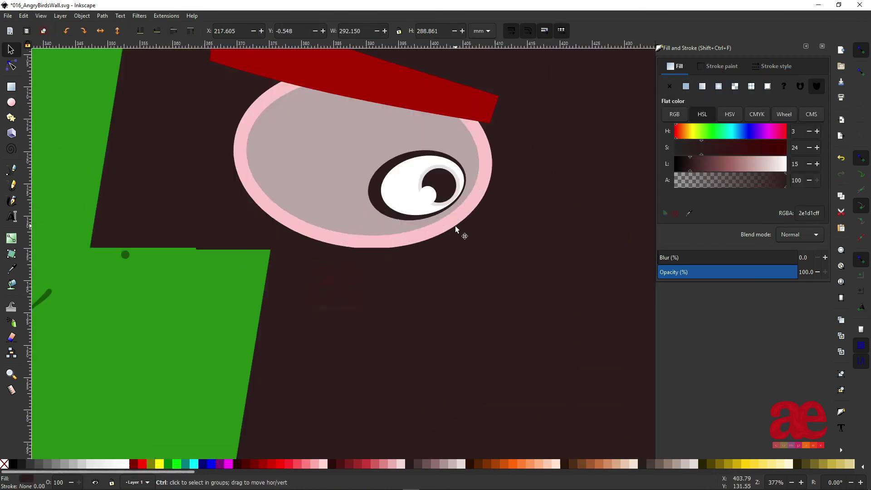
{"action": "scroll", "coordinate": [455, 229], "scroll_direction": "up", "scroll_amount": 2, "text": "ctrl"}
{"action": "left_click", "coordinate": [399, 171]}
{"action": "left_click_drag", "start_coordinate": [402, 171], "coordinate": [414, 171]}
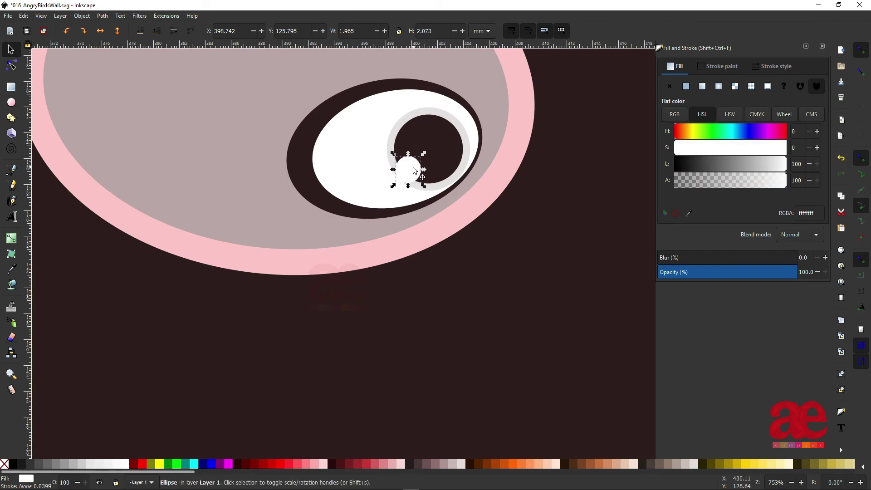
{"action": "scroll", "coordinate": [484, 292], "scroll_direction": "down", "scroll_amount": 3, "text": "ctrl"}
{"action": "left_click", "coordinate": [483, 292]}
{"action": "scroll", "coordinate": [418, 312], "scroll_direction": "down", "scroll_amount": 3, "text": "ctrl"}
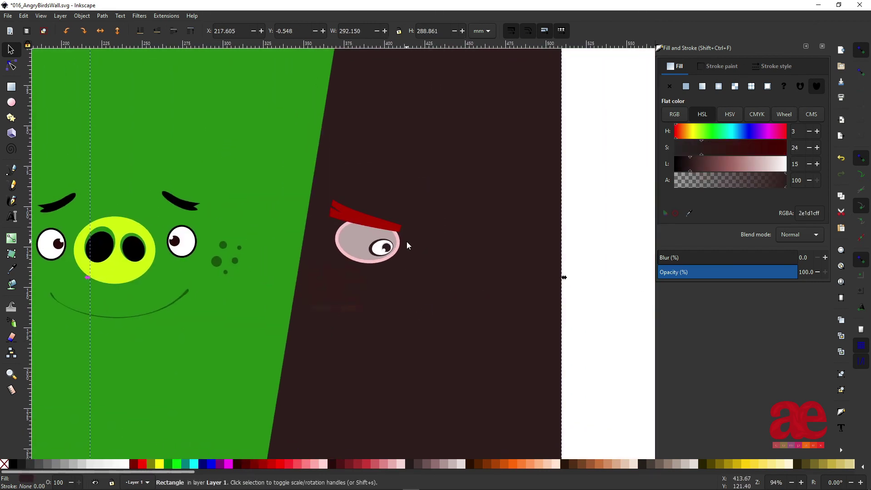
Step: Lighten the eye's outer ellipse outline almost to white
{"action": "left_click", "coordinate": [394, 241]}
{"action": "left_click", "coordinate": [722, 66]}
{"action": "left_click_drag", "start_coordinate": [777, 164], "coordinate": [783, 168]}
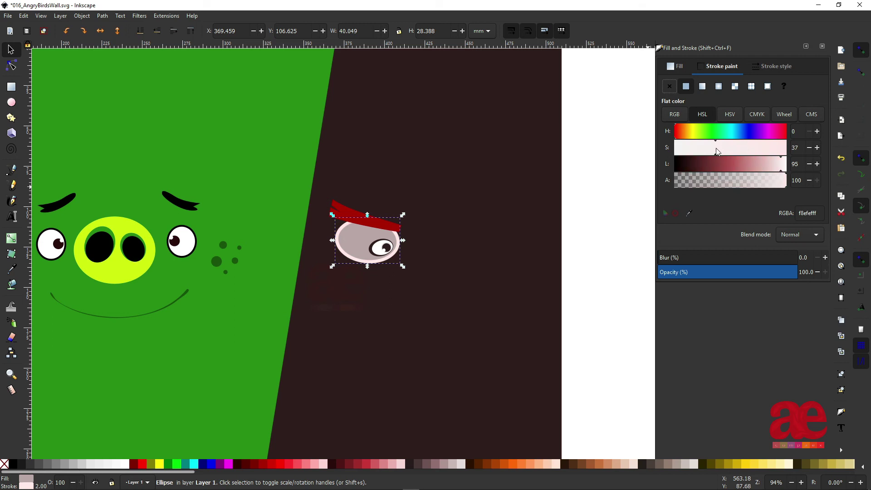
{"action": "left_click", "coordinate": [439, 233]}
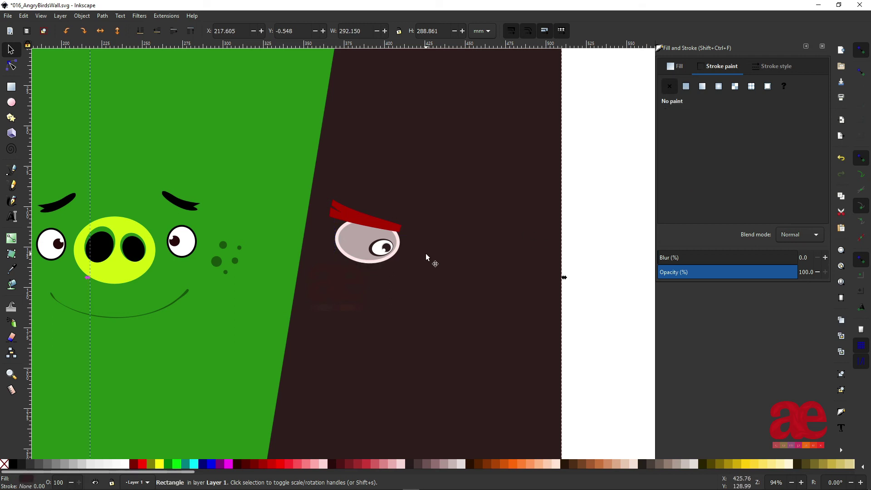
{"action": "left_click", "coordinate": [386, 257]}
{"action": "scroll", "coordinate": [388, 258], "scroll_direction": "up", "scroll_amount": 4, "text": "ctrl"}
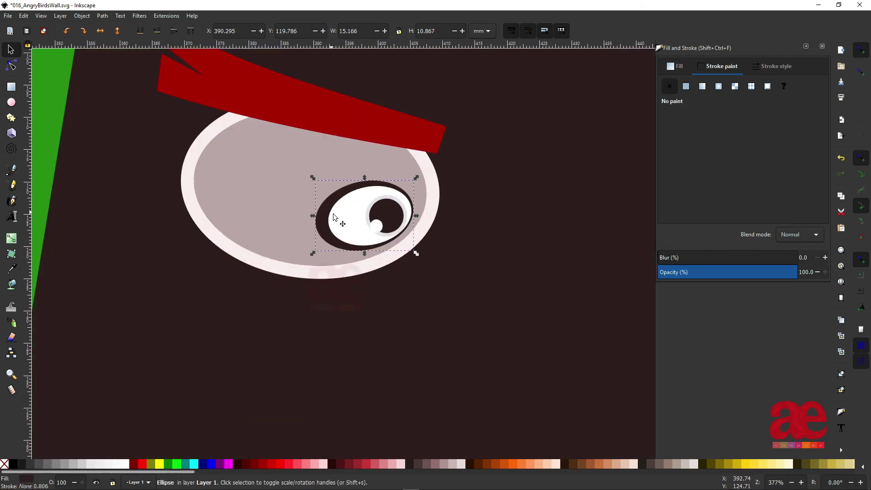
{"action": "left_click", "coordinate": [378, 213], "text": "shift"}
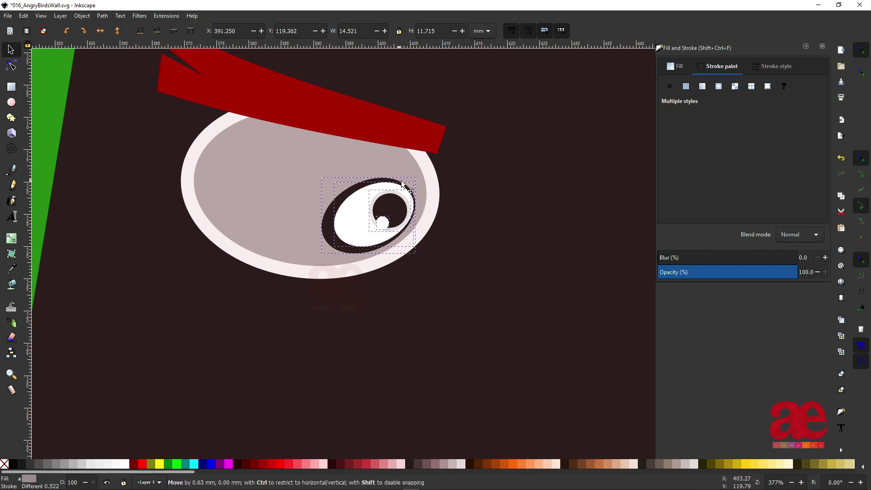
{"action": "scroll", "coordinate": [472, 233], "scroll_direction": "down", "scroll_amount": 4, "text": "ctrl"}
{"action": "left_click", "coordinate": [521, 291]}
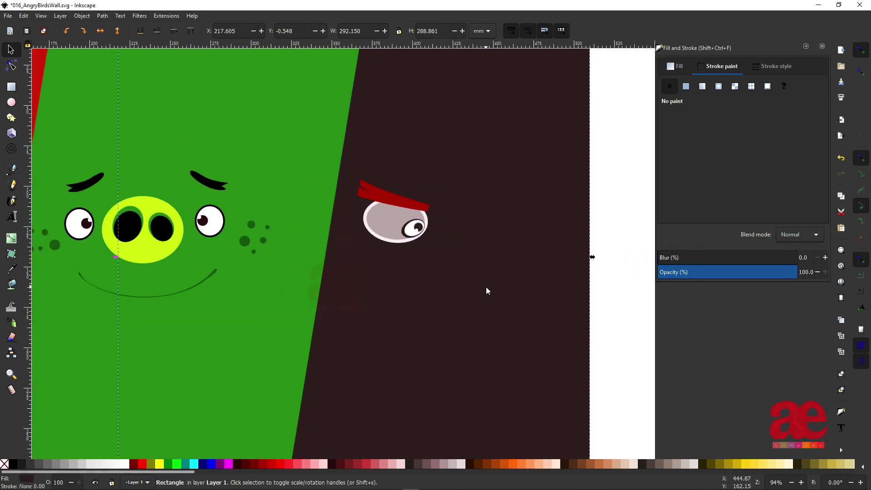
Step: Draw a closed beak outline just below the eye with the Bezier tool
{"action": "key", "text": "b"}
{"action": "left_click", "coordinate": [444, 241]}
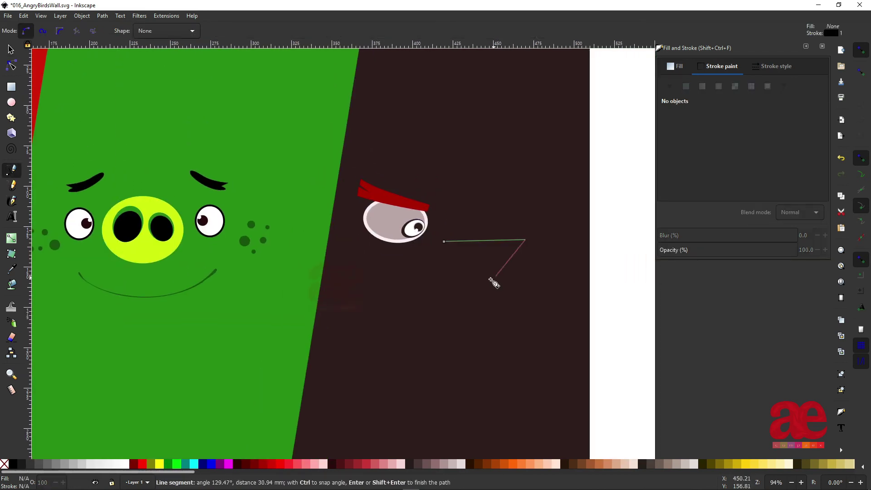
{"action": "left_click", "coordinate": [445, 243]}
Step: Fill the new beak path with the red bird's orange
{"action": "key", "text": "d"}
{"action": "scroll", "coordinate": [289, 354], "scroll_direction": "down", "scroll_amount": 2, "text": "ctrl"}
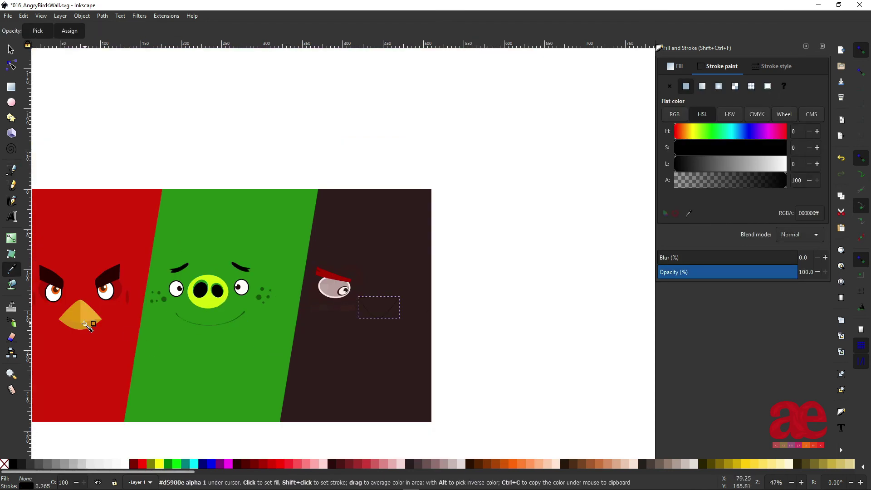
{"action": "left_click", "coordinate": [78, 317]}
{"action": "scroll", "coordinate": [382, 321], "scroll_direction": "up", "scroll_amount": 1, "text": "ctrl"}
{"action": "scroll", "coordinate": [381, 320], "scroll_direction": "up", "scroll_amount": 4, "text": "ctrl"}
{"action": "key", "text": "s"}
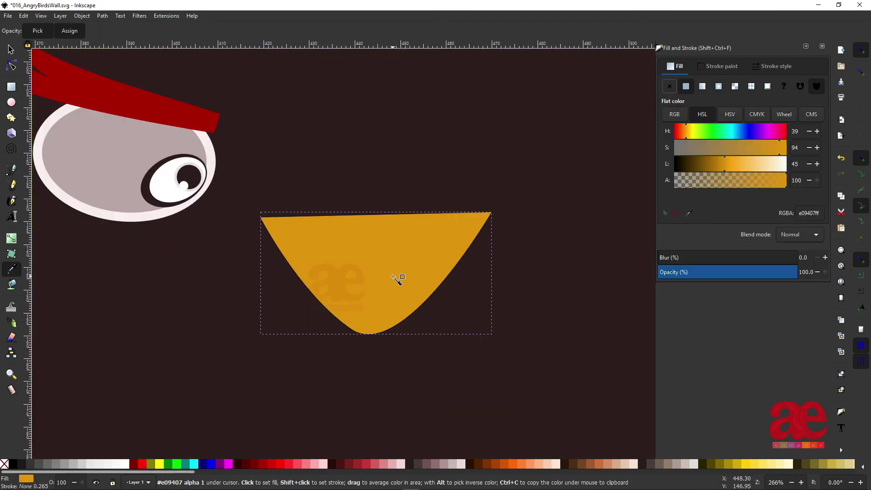
Step: Reshape the beak's nodes into a rounded bowl with a bowed top edge
{"action": "key", "text": "n"}
{"action": "left_click_drag", "start_coordinate": [261, 217], "coordinate": [261, 213]}
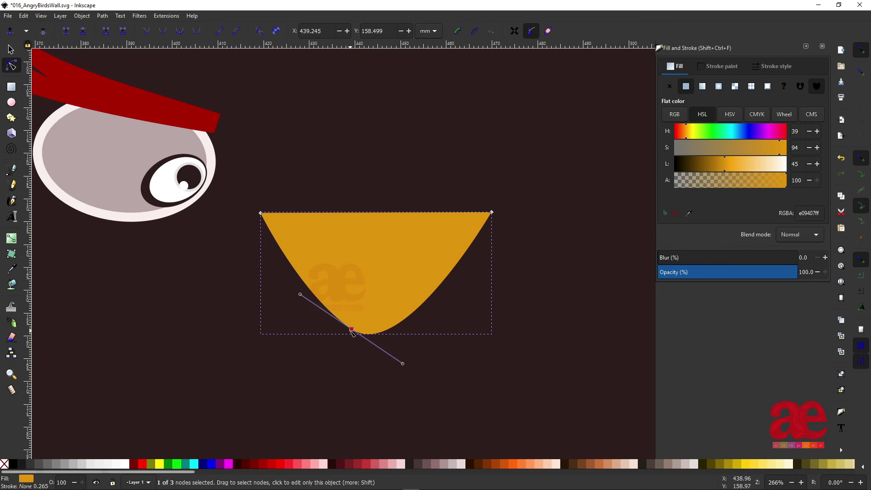
{"action": "key", "text": "Delete"}
{"action": "left_click_drag", "start_coordinate": [389, 335], "coordinate": [458, 379]}
{"action": "left_click_drag", "start_coordinate": [349, 383], "coordinate": [276, 390]}
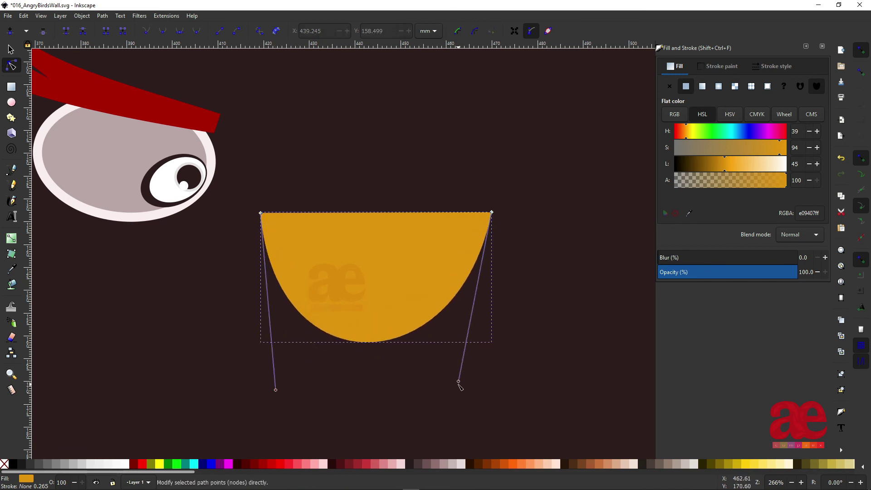
{"action": "left_click_drag", "start_coordinate": [458, 381], "coordinate": [473, 383]}
{"action": "mouse_move", "coordinate": [377, 213]}
{"action": "left_mouse_down"}
{"action": "mouse_move", "coordinate": [378, 193]}
{"action": "mouse_move", "coordinate": [417, 182]}
{"action": "left_mouse_up"}
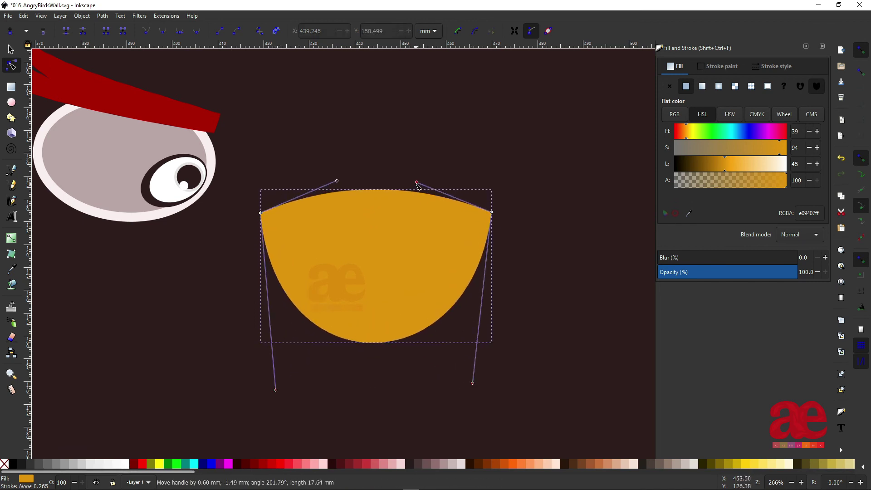
Step: Deepen the beak's orange, set it below the eye, and begin a pointed upper outline
{"action": "left_click", "coordinate": [685, 132]}
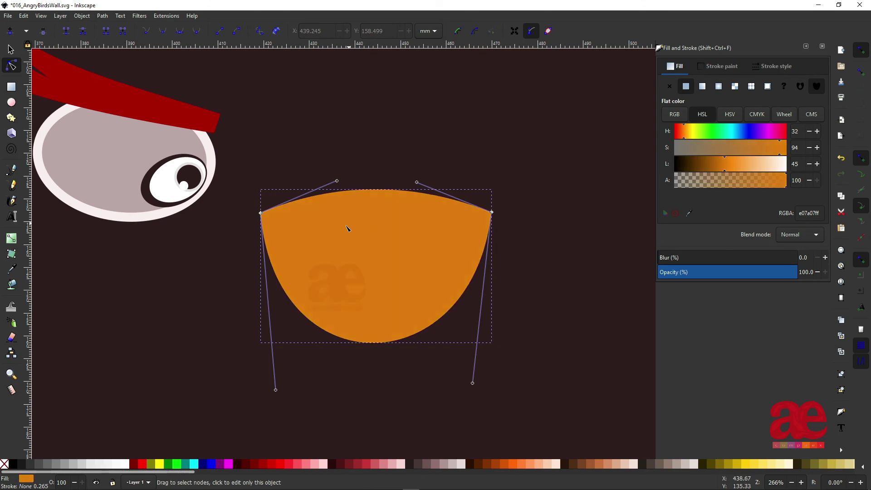
{"action": "scroll", "coordinate": [367, 289], "scroll_direction": "down", "scroll_amount": 4}
{"action": "key", "text": "s"}
{"action": "left_click_drag", "start_coordinate": [365, 279], "coordinate": [364, 287]}
{"action": "left_click", "coordinate": [364, 287]}
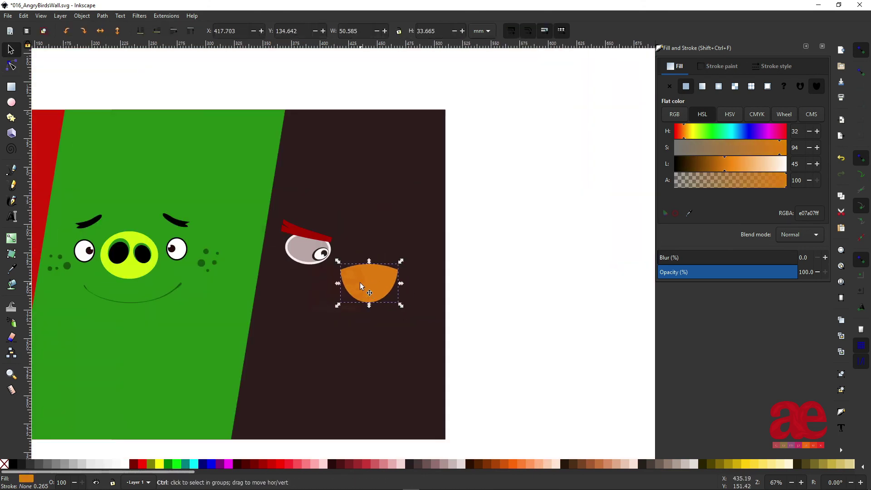
{"action": "scroll", "coordinate": [366, 278], "scroll_direction": "up", "scroll_amount": 3}
{"action": "key", "text": "b"}
{"action": "left_click", "coordinate": [320, 247]}
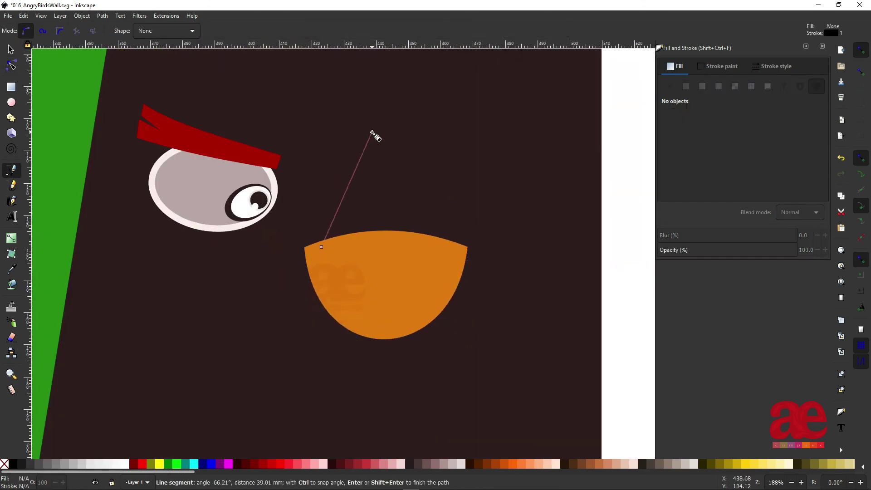
Step: Close the triangle above the beak and reshape it into a narrow rounded peak
{"action": "left_click", "coordinate": [322, 247]}
{"action": "scroll", "coordinate": [322, 247], "scroll_direction": "up", "scroll_amount": 2}
{"action": "key", "text": "n"}
{"action": "left_click", "coordinate": [412, 142]}
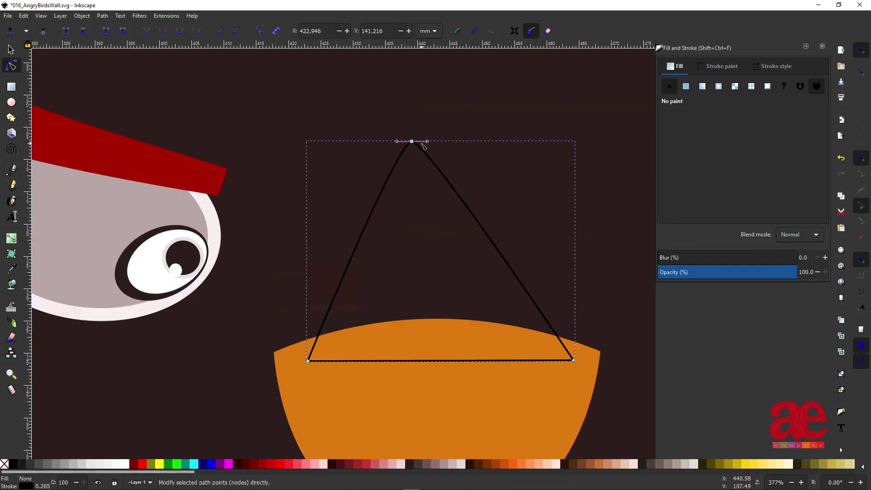
{"action": "mouse_move", "coordinate": [427, 141]}
{"action": "left_mouse_down"}
{"action": "mouse_move", "coordinate": [443, 140]}
{"action": "mouse_move", "coordinate": [389, 146]}
{"action": "left_mouse_up"}
{"action": "left_click_drag", "start_coordinate": [541, 299], "coordinate": [500, 286]}
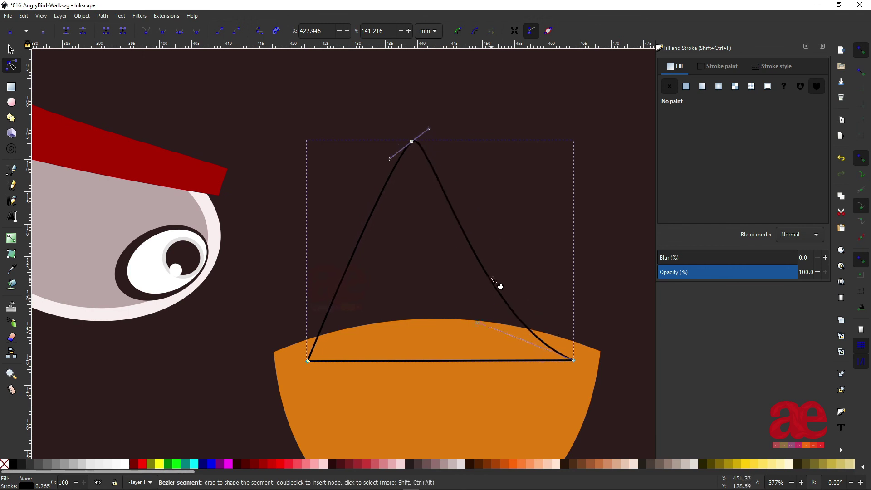
{"action": "left_click_drag", "start_coordinate": [336, 331], "coordinate": [372, 317]}
{"action": "mouse_move", "coordinate": [385, 148]}
{"action": "left_mouse_down"}
{"action": "mouse_move", "coordinate": [382, 159]}
{"action": "mouse_move", "coordinate": [375, 145]}
{"action": "mouse_move", "coordinate": [457, 144]}
{"action": "left_mouse_up"}
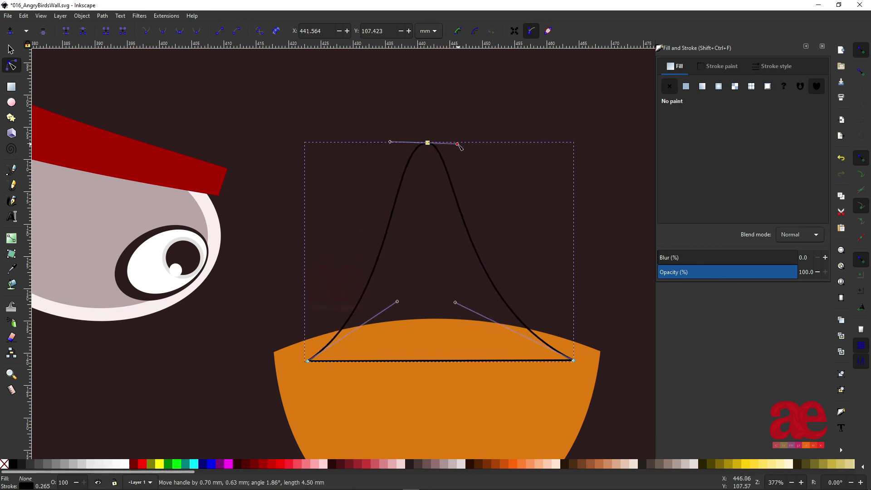
{"action": "left_click_drag", "start_coordinate": [399, 303], "coordinate": [411, 300]}
Step: Fill the peak with a lighter beak orange and lower it behind the beak body
{"action": "key", "text": "d"}
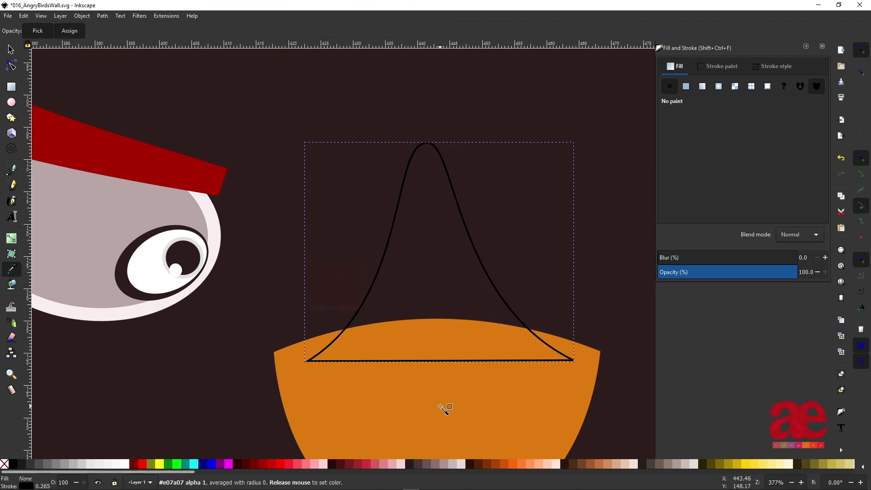
{"action": "left_click", "coordinate": [444, 408]}
{"action": "left_click_drag", "start_coordinate": [727, 164], "coordinate": [738, 165]}
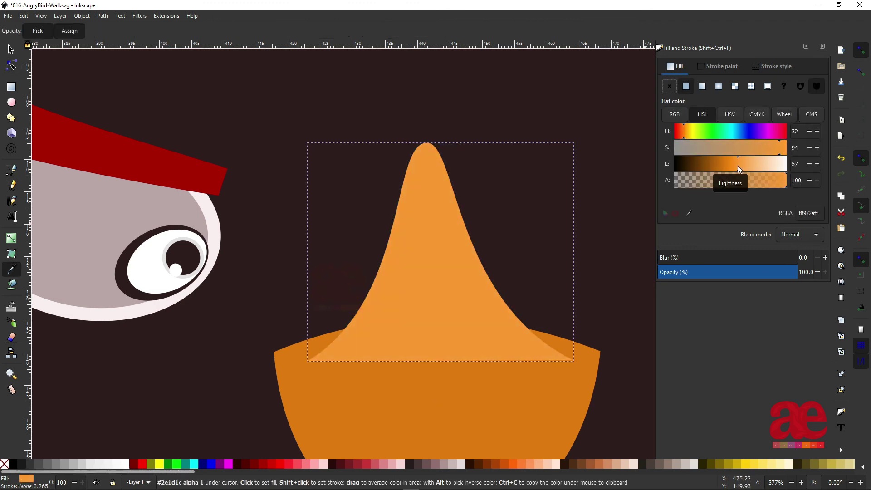
{"action": "key", "text": "Page_Down"}
Step: Widen the lower beak's bottom corners and move both beak parts below the eye
{"action": "key", "text": "n"}
{"action": "left_click_drag", "start_coordinate": [308, 361], "coordinate": [280, 364]}
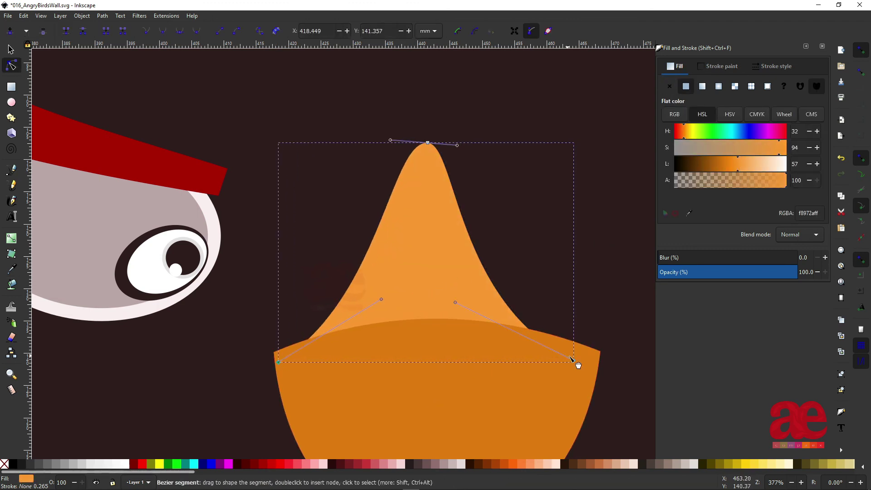
{"action": "left_click_drag", "start_coordinate": [575, 361], "coordinate": [601, 369]}
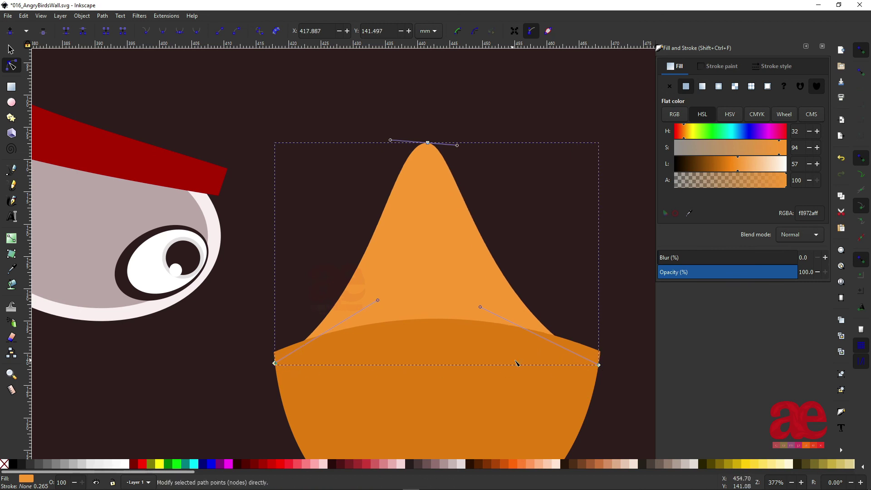
{"action": "scroll", "coordinate": [516, 363], "scroll_direction": "down", "scroll_amount": 4, "text": "ctrl"}
{"action": "key", "text": "s"}
{"action": "left_click", "coordinate": [500, 352], "text": "shift"}
{"action": "mouse_move", "coordinate": [509, 320]}
{"action": "left_mouse_down"}
{"action": "mouse_move", "coordinate": [506, 342]}
{"action": "mouse_move", "coordinate": [496, 339]}
{"action": "left_mouse_up"}
{"action": "scroll", "coordinate": [485, 353], "scroll_direction": "up", "scroll_amount": 1, "text": "ctrl"}
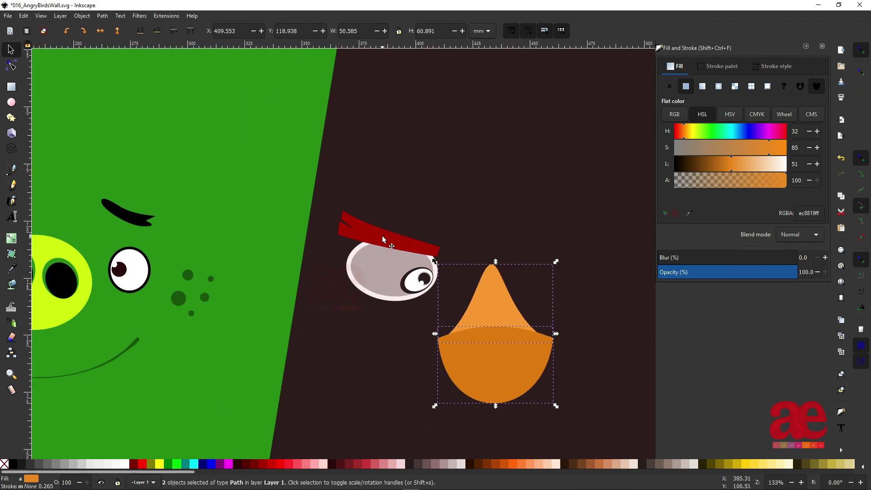
{"action": "mouse_move", "coordinate": [382, 239]}
{"action": "left_mouse_down"}
{"action": "mouse_move", "coordinate": [439, 298]}
{"action": "mouse_move", "coordinate": [554, 282]}
{"action": "left_mouse_up"}
Step: Duplicate the eye and mirror the copy horizontally as the second eye
{"action": "scroll", "coordinate": [439, 298], "scroll_direction": "down", "scroll_amount": 1, "text": "ctrl"}
{"action": "key", "text": "ctrl+d"}
{"action": "key", "text": "h"}
{"action": "scroll", "coordinate": [555, 283], "scroll_direction": "down", "scroll_amount": 2, "text": "ctrl"}
{"action": "left_click", "coordinate": [596, 295]}
{"action": "left_click_drag", "start_coordinate": [628, 282], "coordinate": [123, 167]}
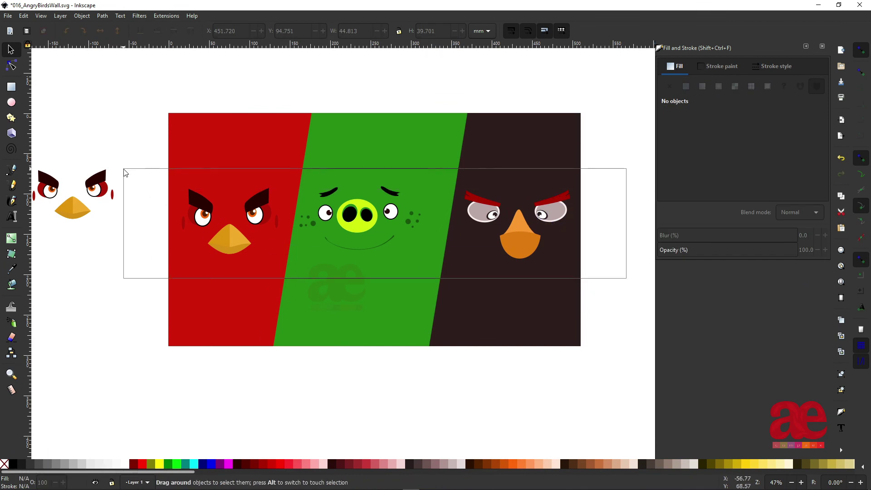
{"action": "left_click", "coordinate": [457, 90]}
{"action": "scroll", "coordinate": [263, 218], "scroll_direction": "up", "scroll_amount": 1, "text": "ctrl"}
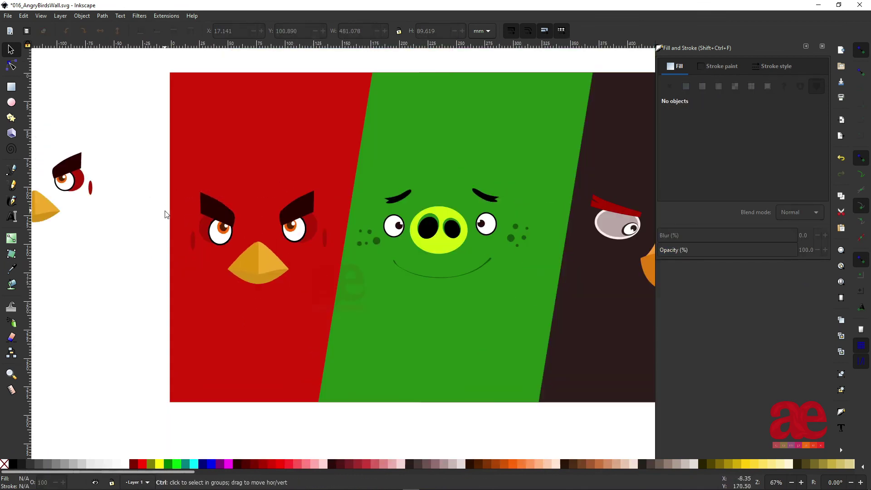
Step: Draw a long rectangle across the red and green panels and rotate it diagonally
{"action": "key", "text": "r"}
{"action": "mouse_move", "coordinate": [81, 98]}
{"action": "left_mouse_down"}
{"action": "mouse_move", "coordinate": [334, 290]}
{"action": "mouse_move", "coordinate": [481, 229]}
{"action": "left_mouse_up"}
{"action": "key", "text": "s"}
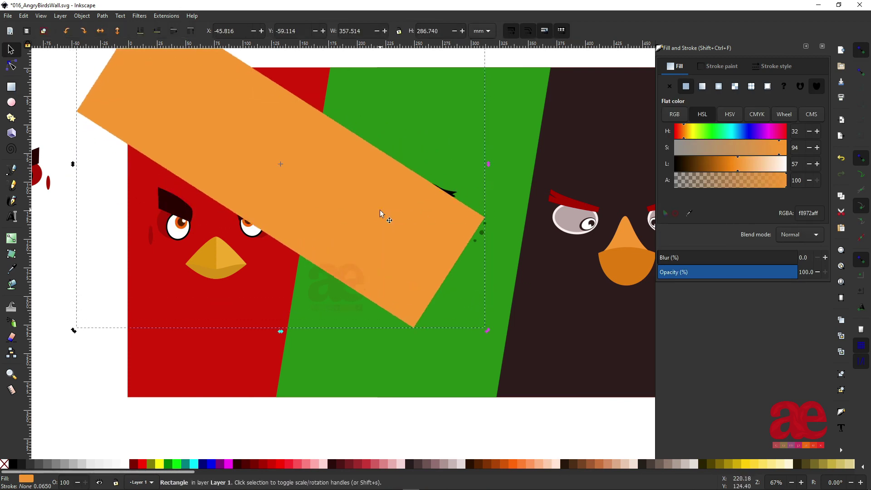
{"action": "left_click_drag", "start_coordinate": [484, 99], "coordinate": [409, 404]}
{"action": "mouse_move", "coordinate": [292, 300]}
{"action": "left_mouse_down"}
{"action": "mouse_move", "coordinate": [293, 318]}
{"action": "mouse_move", "coordinate": [282, 307]}
{"action": "left_mouse_up"}
Step: Fill the diagonal band with the panel red and move it behind the bird's face
{"action": "key", "text": "d"}
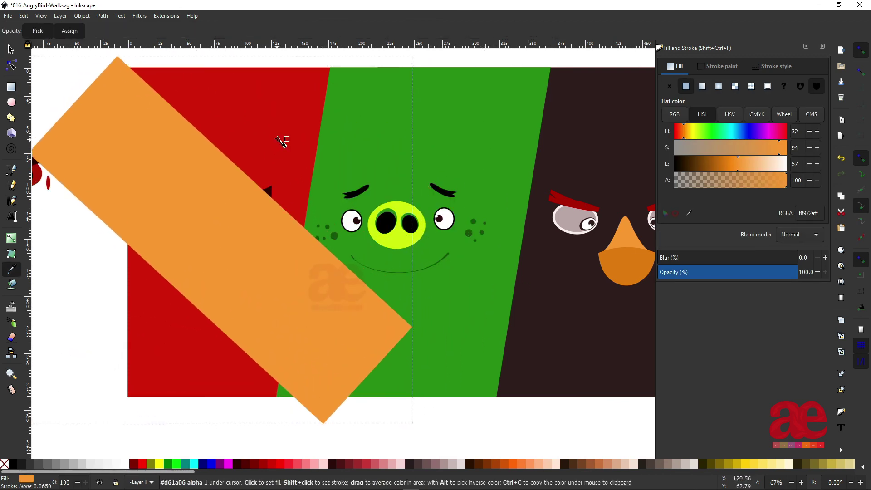
{"action": "left_click", "coordinate": [739, 159]}
{"action": "left_click", "coordinate": [755, 145]}
{"action": "left_click_drag", "start_coordinate": [756, 145], "coordinate": [760, 146]}
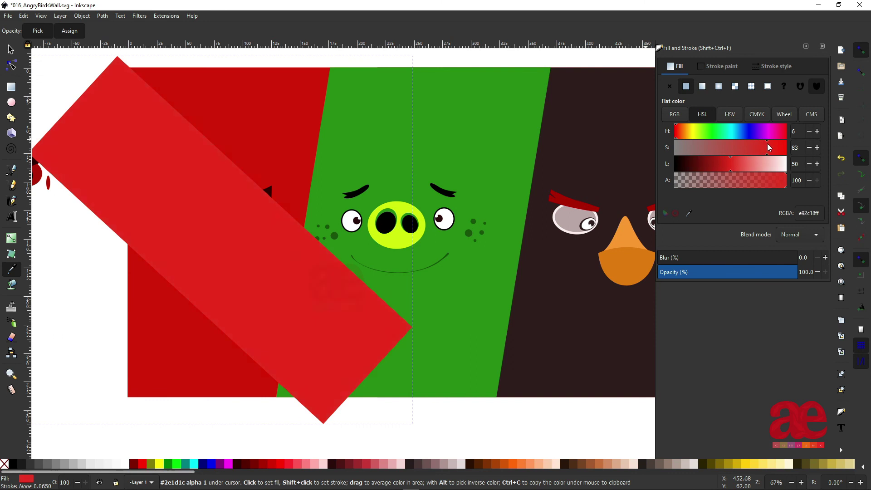
{"action": "key", "text": "s"}
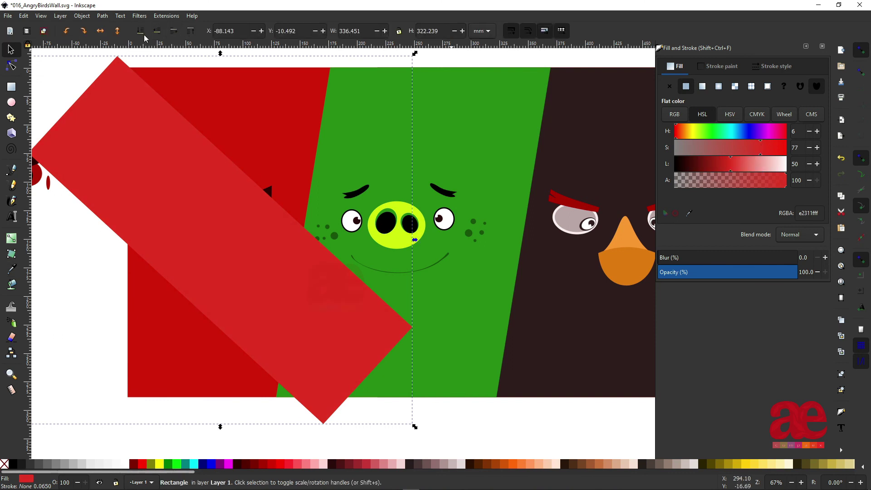
{"action": "left_click", "coordinate": [175, 32]}
Step: Make the band a mostly transparent darker red and intersect it with the red panel
{"action": "key", "text": "d"}
{"action": "left_click", "coordinate": [274, 225]}
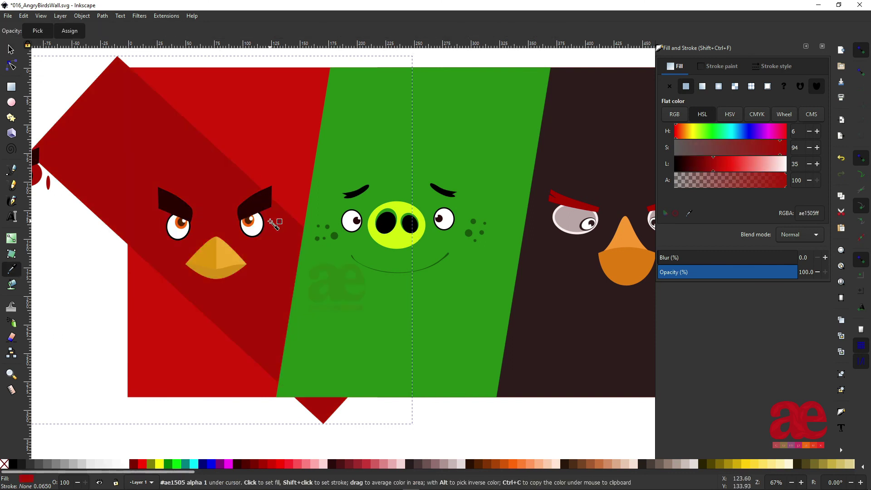
{"action": "mouse_move", "coordinate": [772, 180]}
{"action": "left_mouse_down"}
{"action": "mouse_move", "coordinate": [692, 182]}
{"action": "mouse_move", "coordinate": [703, 190]}
{"action": "left_mouse_up"}
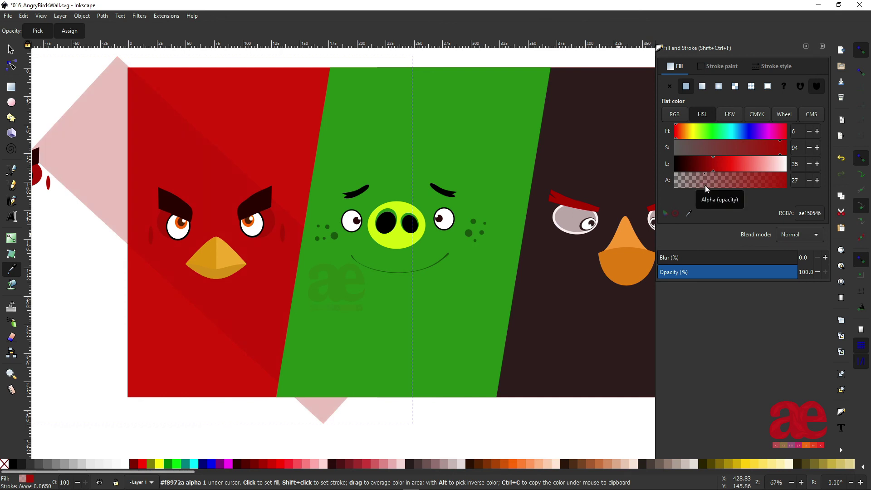
{"action": "key", "text": "s"}
{"action": "left_click_drag", "start_coordinate": [96, 175], "coordinate": [108, 174]}
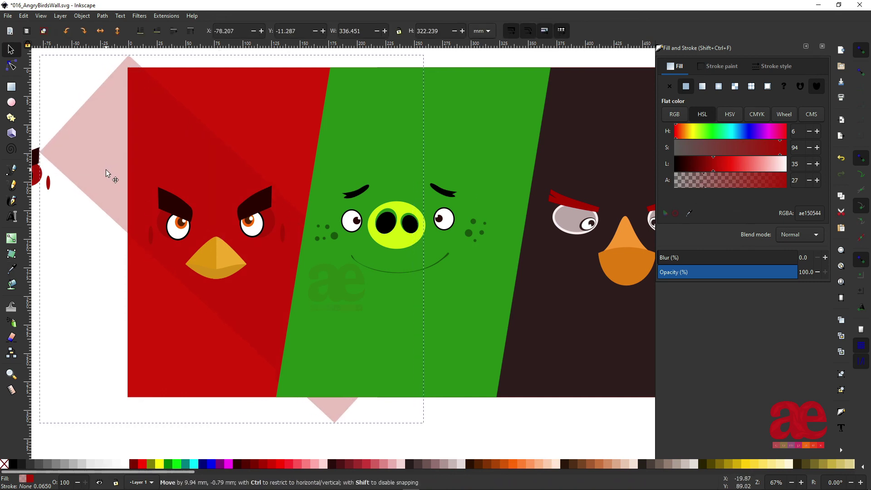
{"action": "left_click", "coordinate": [251, 105], "text": "shift"}
{"action": "key", "text": "ctrl+asterisk"}
{"action": "scroll", "coordinate": [270, 450], "scroll_direction": "right", "scroll_amount": 4}
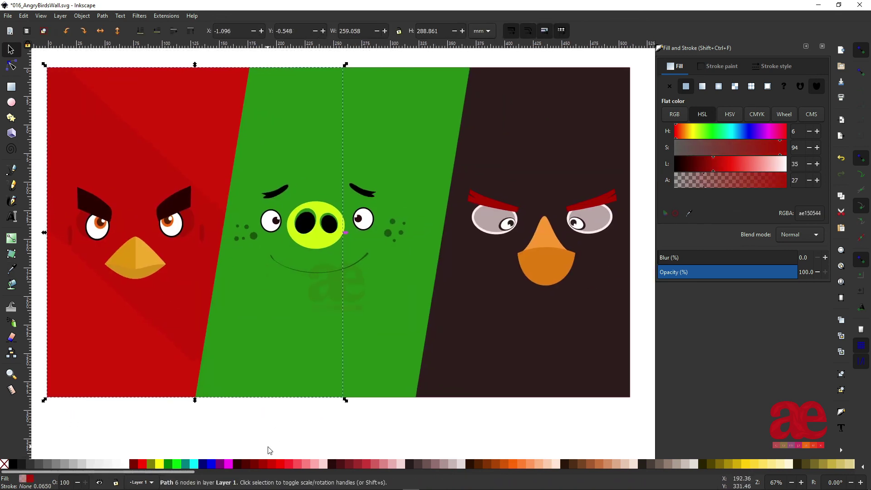
Step: Duplicate the red shading band, flip it, and stretch it diagonally across the green panel
{"action": "key", "text": "ctrl+d"}
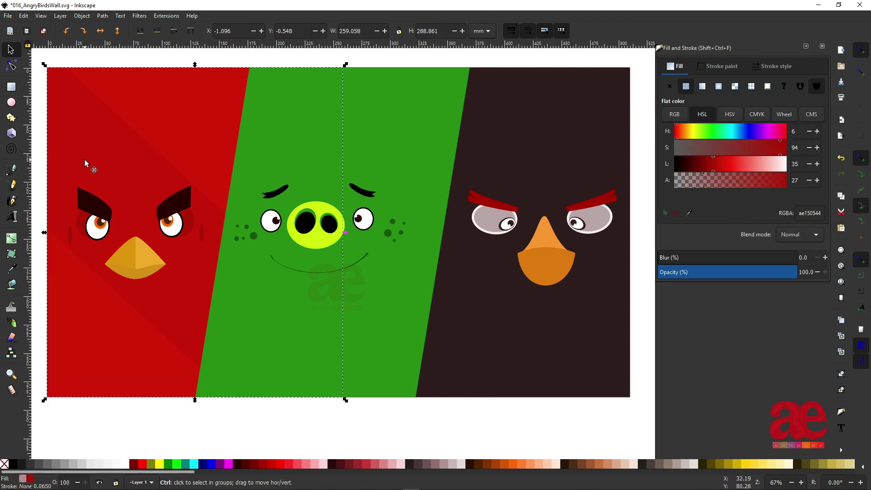
{"action": "key", "text": "h"}
{"action": "key", "text": "v"}
{"action": "left_click_drag", "start_coordinate": [261, 243], "coordinate": [366, 267]}
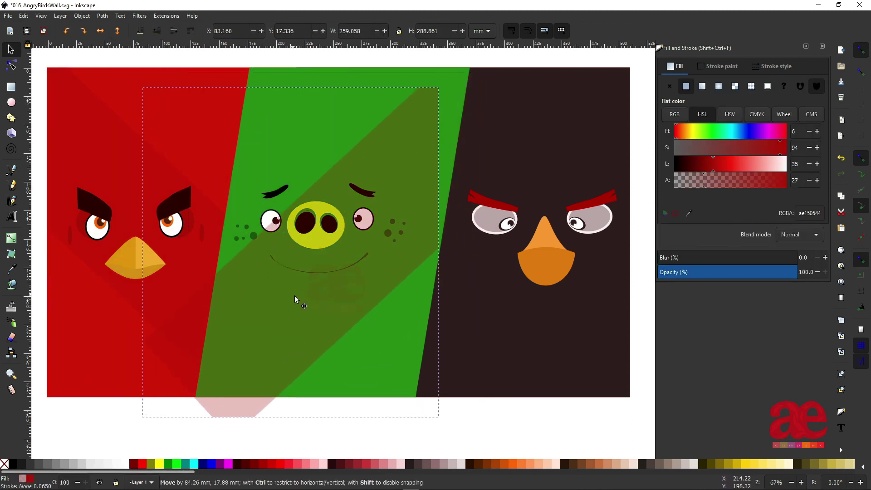
{"action": "left_click_drag", "start_coordinate": [449, 88], "coordinate": [495, 64]}
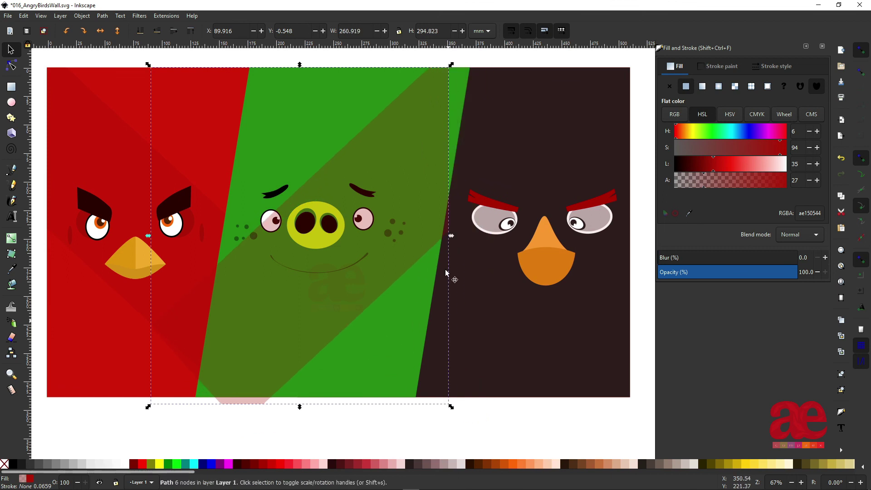
{"action": "key", "text": "v"}
{"action": "mouse_move", "coordinate": [408, 240]}
{"action": "left_mouse_down"}
{"action": "mouse_move", "coordinate": [391, 225]}
{"action": "mouse_move", "coordinate": [408, 233]}
{"action": "left_mouse_up"}
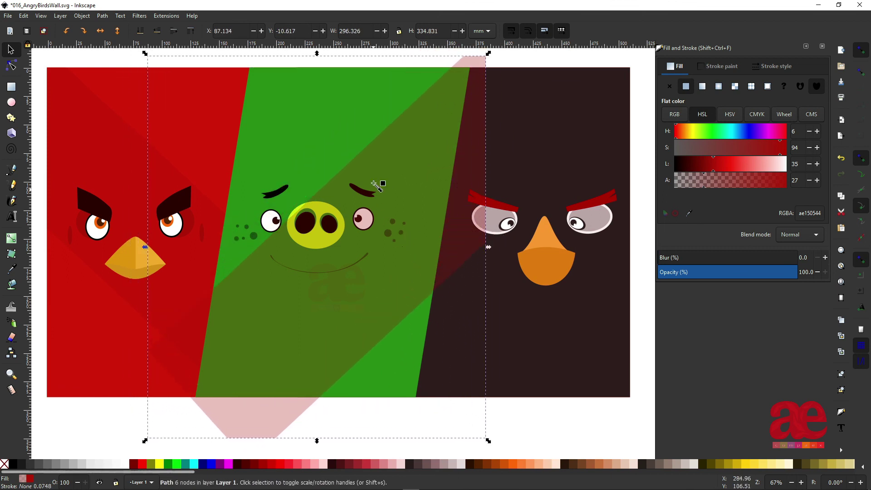
Step: Colour the band with the pig panel's green sampled by the Dropper and lower its alpha
{"action": "key", "text": "d"}
{"action": "left_click", "coordinate": [344, 136]}
{"action": "left_click_drag", "start_coordinate": [742, 180], "coordinate": [736, 181]}
{"action": "left_click", "coordinate": [716, 164]}
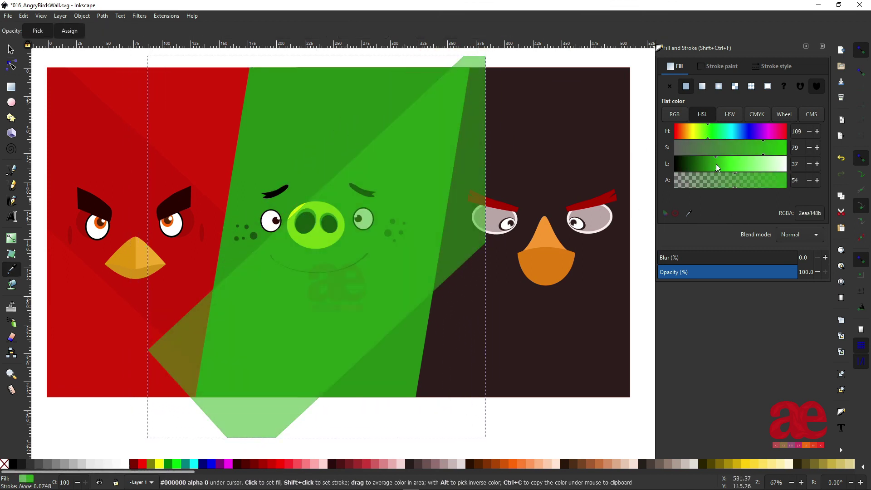
{"action": "key", "text": "s"}
Step: Intersect the band with a copy of the green panel, lower it behind the pig's face, and increase transparency
{"action": "left_click", "coordinate": [320, 126], "text": "alt"}
{"action": "key", "text": "ctrl+d"}
{"action": "left_click", "coordinate": [478, 126], "text": "shift"}
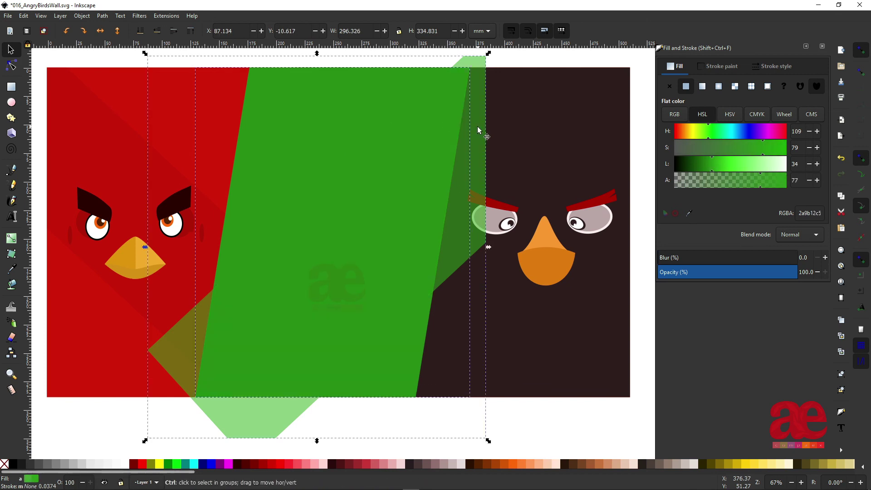
{"action": "key", "text": "ctrl+asterisk"}
{"action": "left_click", "coordinate": [140, 31]}
{"action": "left_click", "coordinate": [174, 30]}
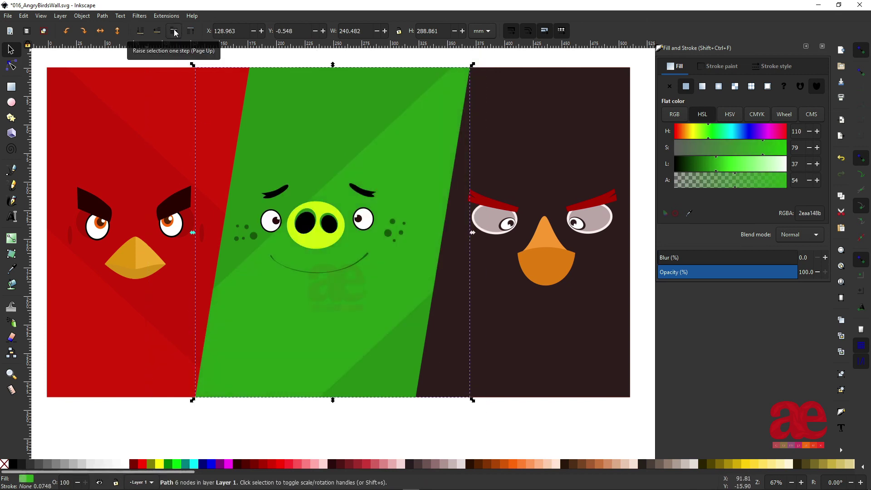
{"action": "left_click", "coordinate": [168, 34]}
{"action": "left_click", "coordinate": [718, 183]}
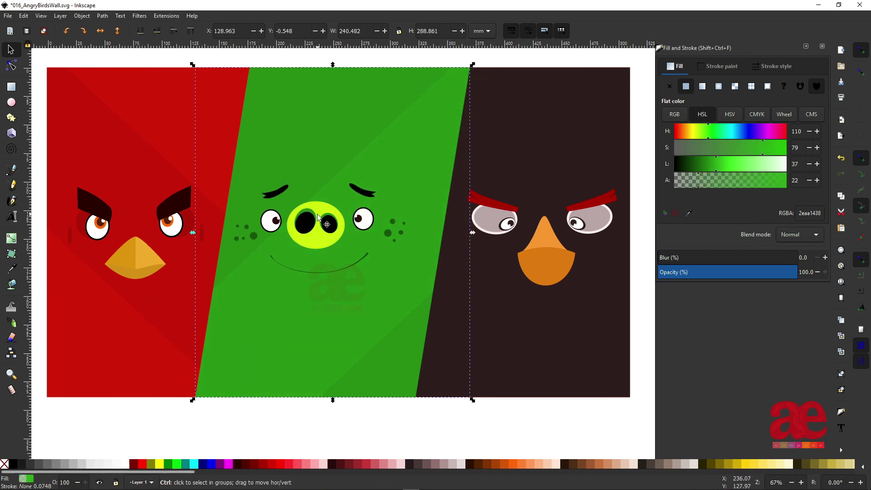
{"action": "scroll", "coordinate": [308, 236], "scroll_direction": "up", "scroll_amount": 1}
{"action": "scroll", "coordinate": [313, 229], "scroll_direction": "down", "scroll_amount": 2}
Step: Move a shading band copy over the dark bird's panel
{"action": "left_click", "coordinate": [469, 383]}
{"action": "scroll", "coordinate": [35, 142], "scroll_direction": "right", "scroll_amount": 5}
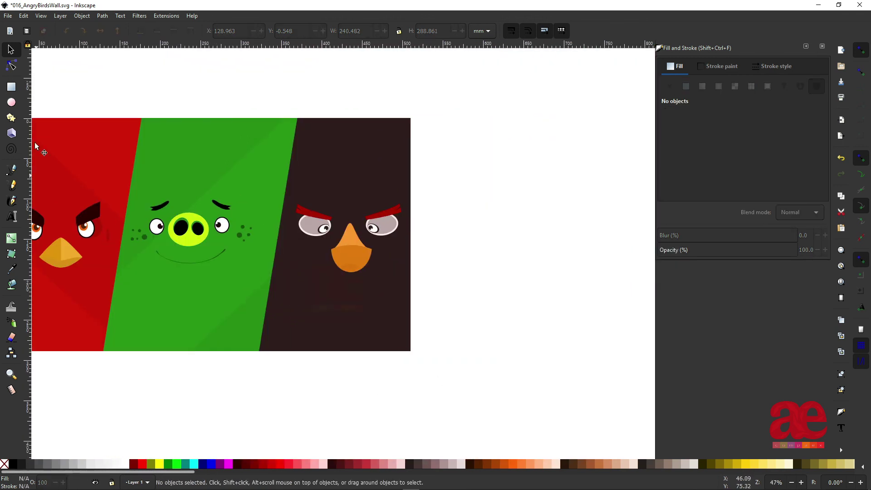
{"action": "left_click", "coordinate": [64, 190]}
{"action": "left_click_drag", "start_coordinate": [64, 189], "coordinate": [470, 144]}
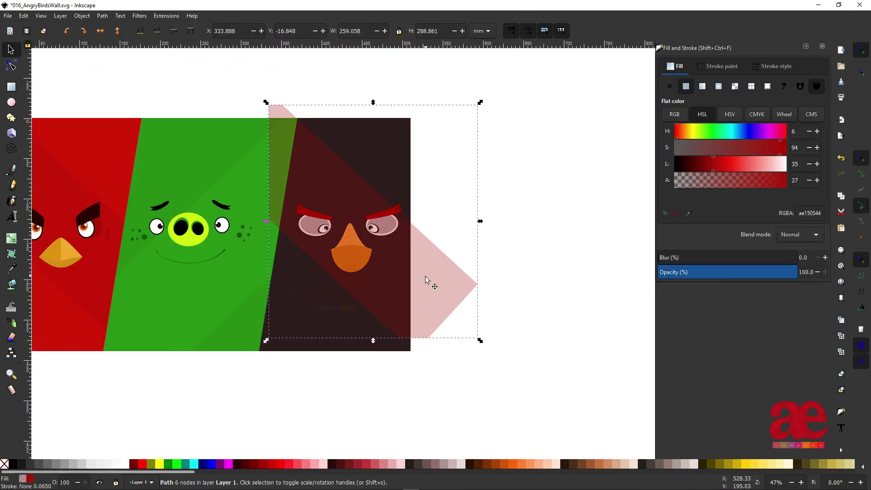
{"action": "left_click_drag", "start_coordinate": [407, 252], "coordinate": [417, 314]}
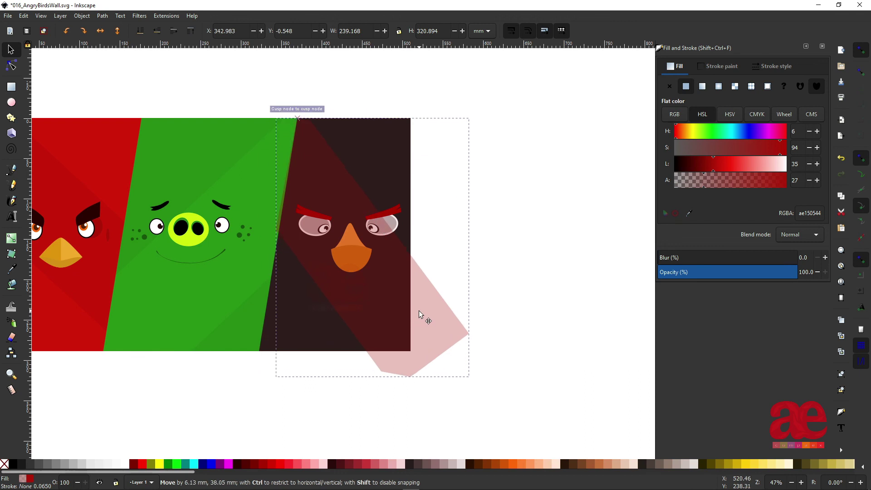
{"action": "scroll", "coordinate": [392, 212], "scroll_direction": "up", "scroll_amount": 1}
Step: Colour the band with the panel's dark brown via the Dropper and make it partly transparent
{"action": "key", "text": "d"}
{"action": "left_click", "coordinate": [381, 165]}
{"action": "left_click_drag", "start_coordinate": [720, 180], "coordinate": [726, 180]}
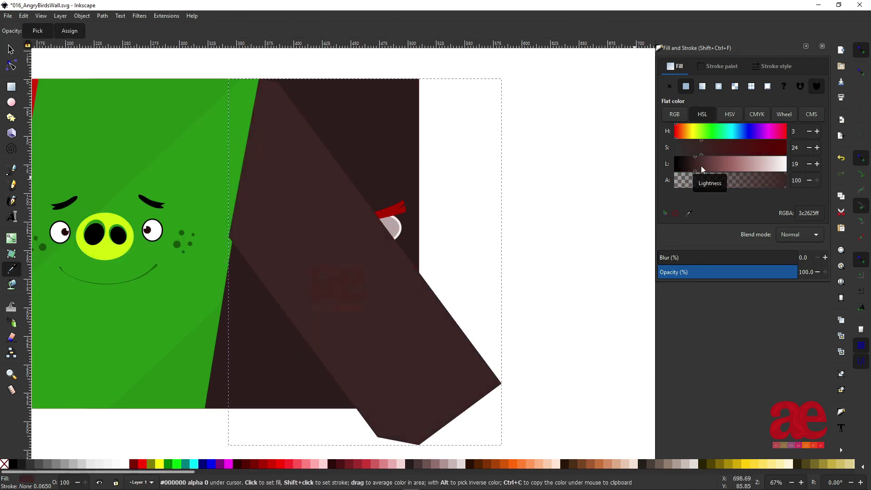
{"action": "key", "text": "s"}
Step: Intersect the band with a copy of the dark panel and lower it behind the bird's eyes and beak
{"action": "left_click", "coordinate": [383, 161]}
{"action": "key", "text": "ctrl+d"}
{"action": "left_click", "coordinate": [456, 332], "text": "shift"}
{"action": "key", "text": "ctrl+asterisk"}
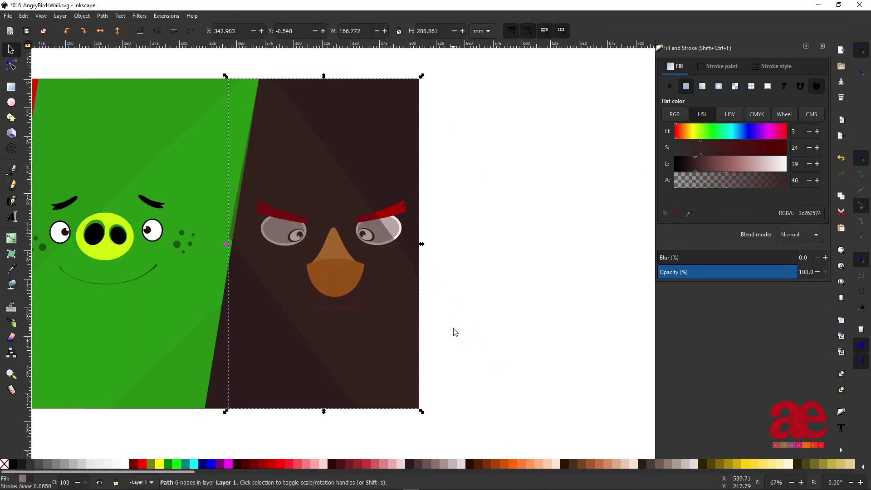
{"action": "left_click", "coordinate": [140, 36]}
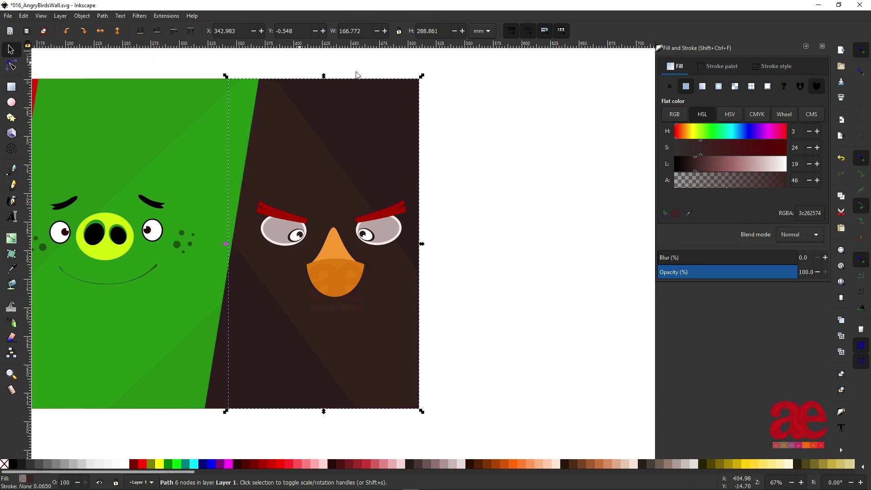
{"action": "left_click", "coordinate": [466, 266]}
Step: Save the finished three-panel drawing and hide the Fill and Stroke panel
{"action": "scroll", "coordinate": [266, 379], "scroll_direction": "down", "scroll_amount": 2}
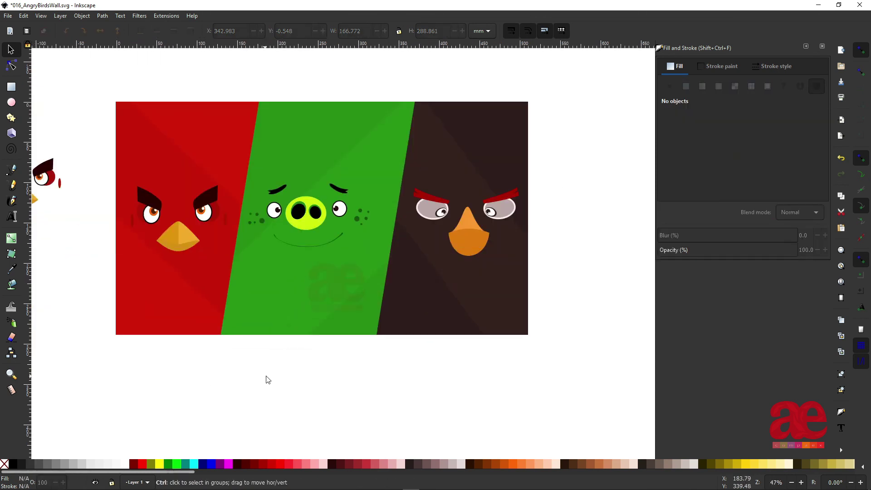
{"action": "scroll", "coordinate": [342, 394], "scroll_direction": "up", "scroll_amount": 2}
{"action": "scroll", "coordinate": [369, 424], "scroll_direction": "left", "scroll_amount": 4}
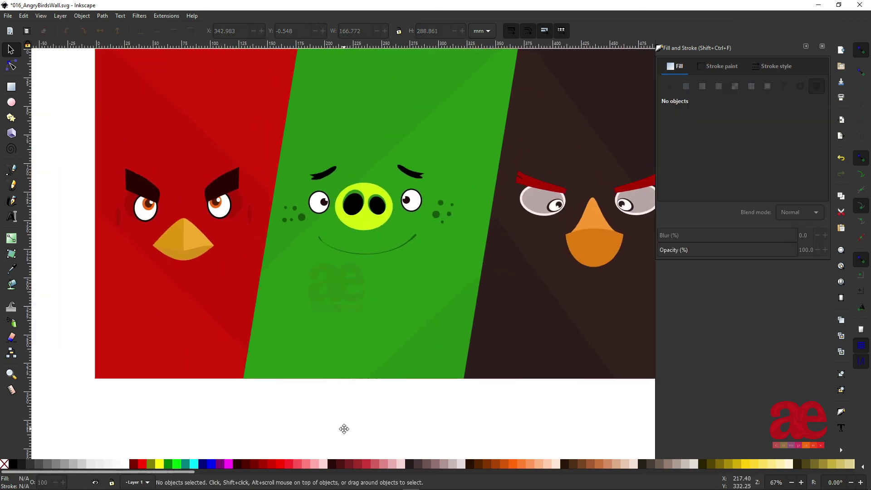
{"action": "scroll", "coordinate": [344, 428], "scroll_direction": "up", "scroll_amount": 2}
{"action": "key", "text": "ctrl+s"}
{"action": "left_click", "coordinate": [806, 46]}
{"action": "scroll", "coordinate": [320, 279], "scroll_direction": "up", "scroll_amount": 1}
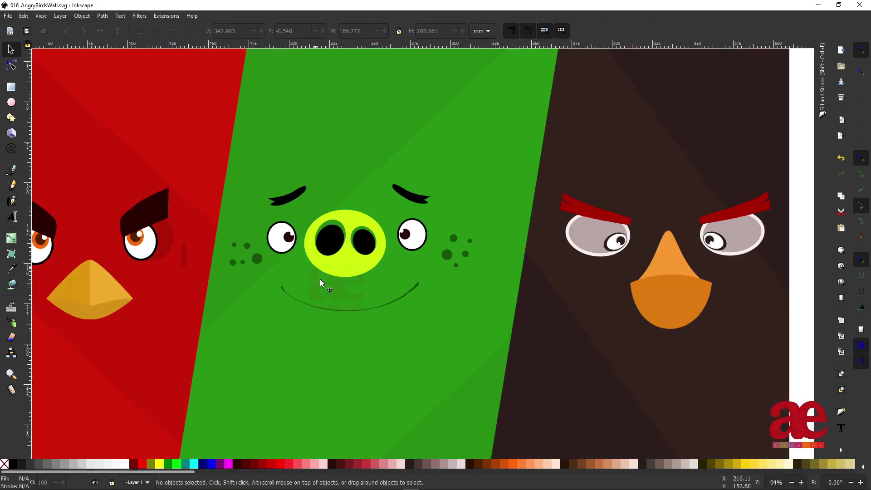
{"action": "scroll", "coordinate": [374, 366], "scroll_direction": "left", "scroll_amount": 3}
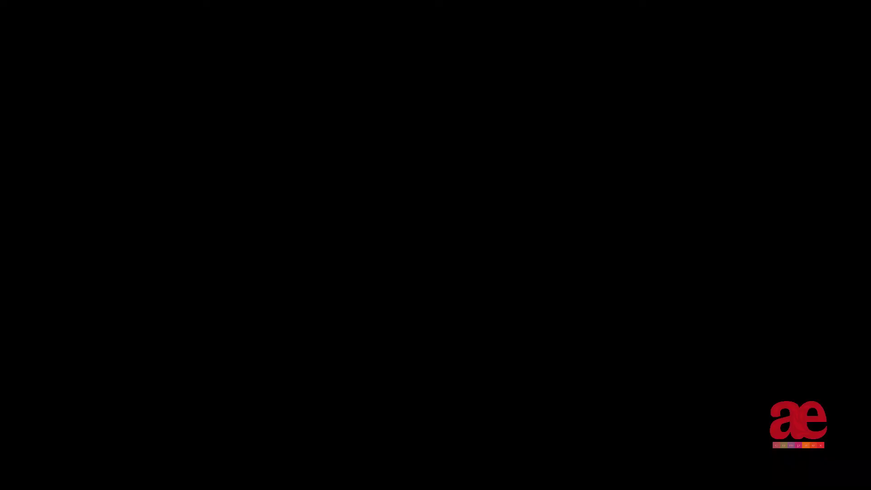